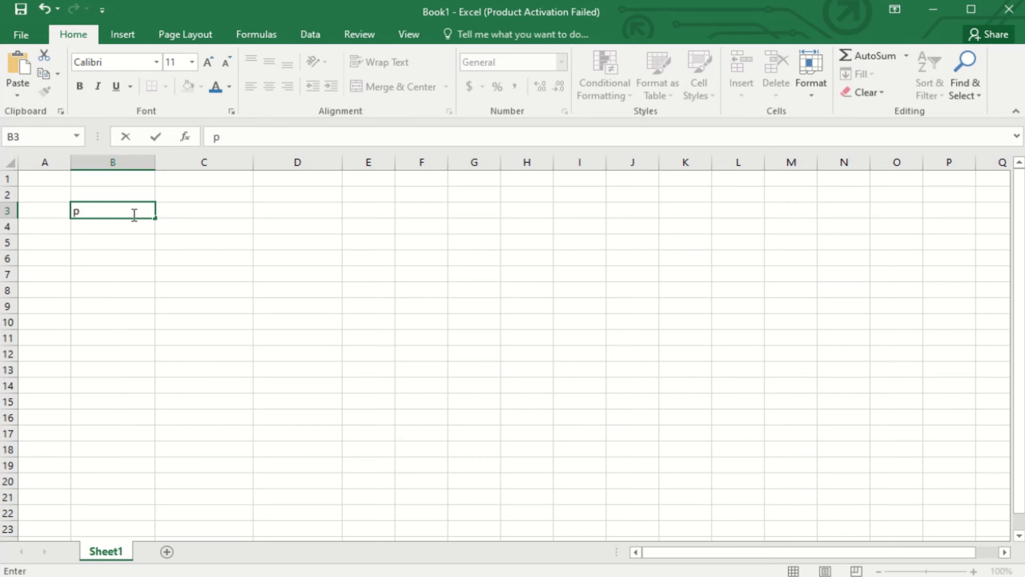
# Step: Enter the table headings PROJECT, PROGRESS and GET TO FILL in cells B3 to D3
pyautogui.write('ROJECT')
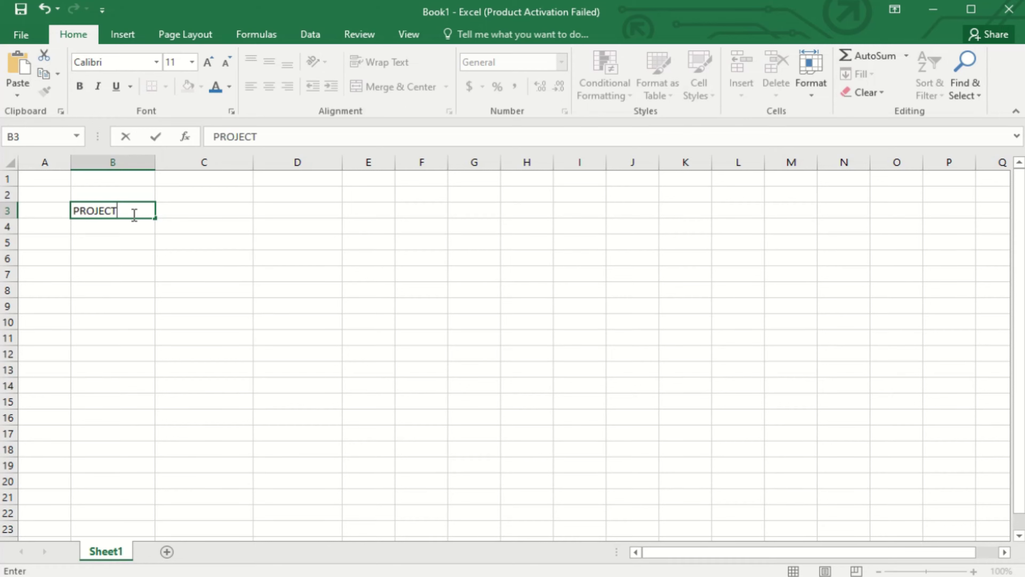
pyautogui.click(190, 206)
pyautogui.write('PROGRESS')
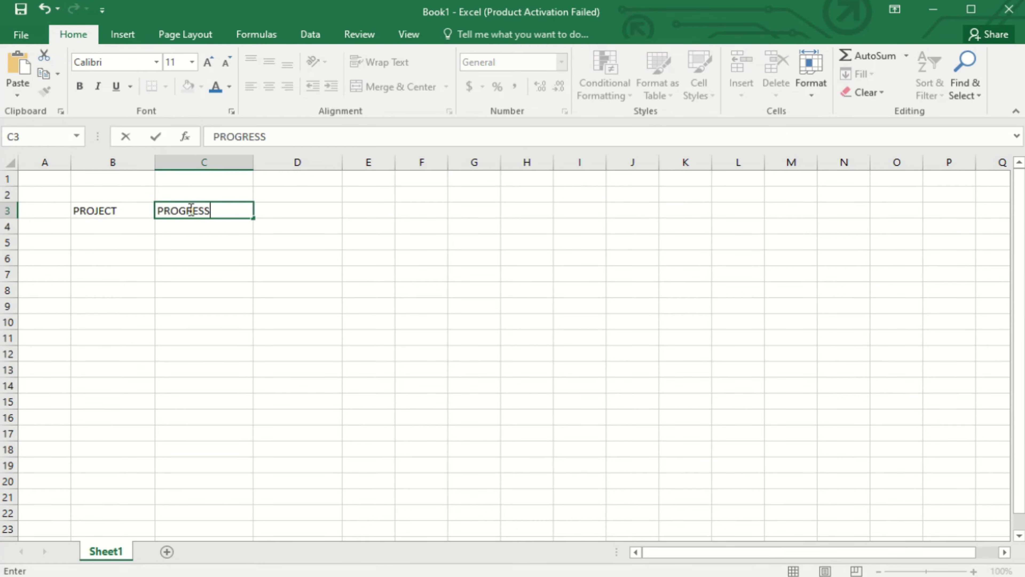
pyautogui.click(291, 211)
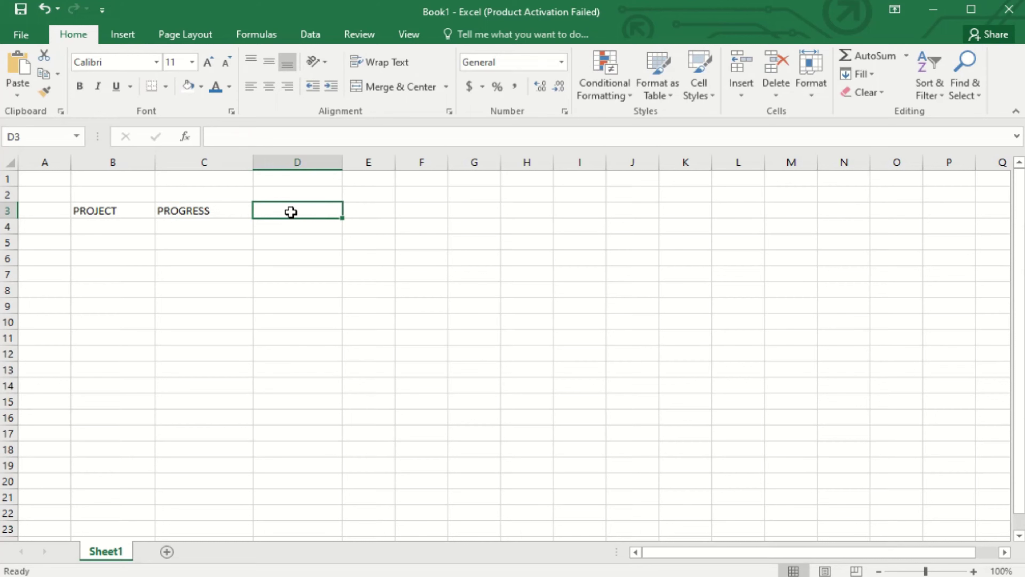
pyautogui.write('GET TO')
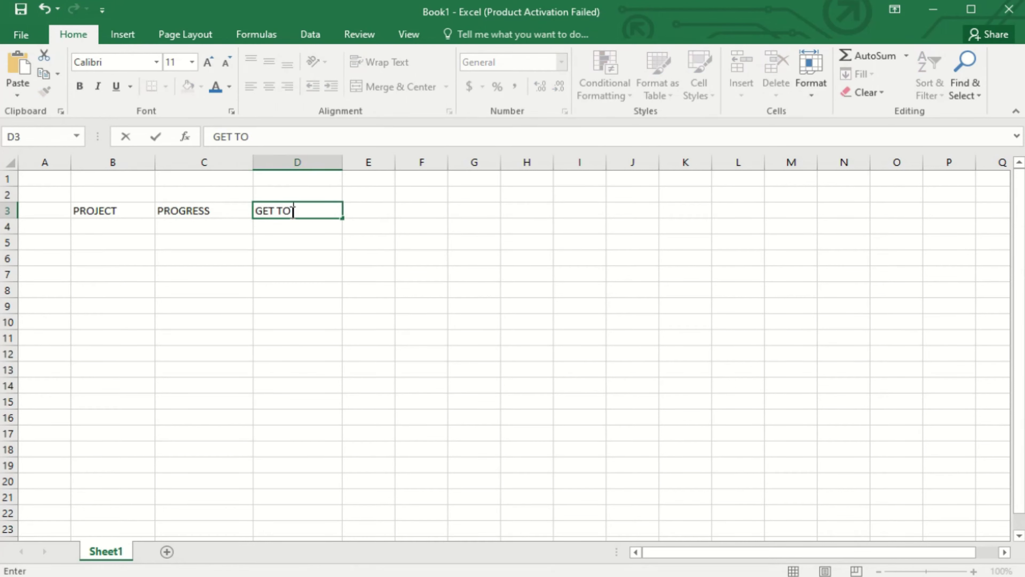
pyautogui.write(' FILL')
# Step: Enter Project-A as the first project name in cell B4
pyautogui.click(108, 225)
pyautogui.write('P')
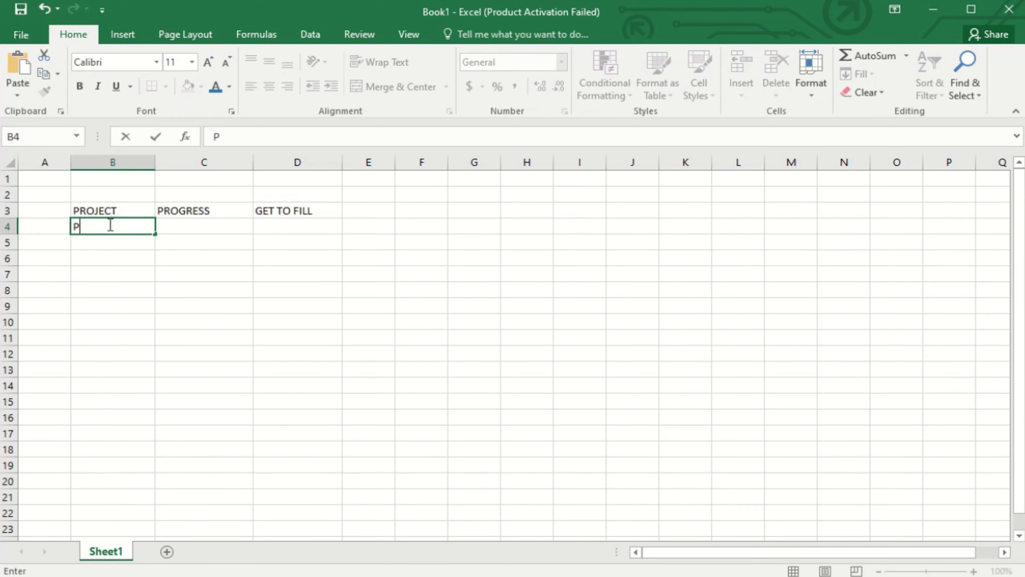
pyautogui.write('eohroject')
# Step: Copy the Project-A text from B4 into each of the cells B5 to B8
pyautogui.moveTo(129, 227); pyautogui.dragTo(53, 233)
pyautogui.hotkey('ctrl', 'c')
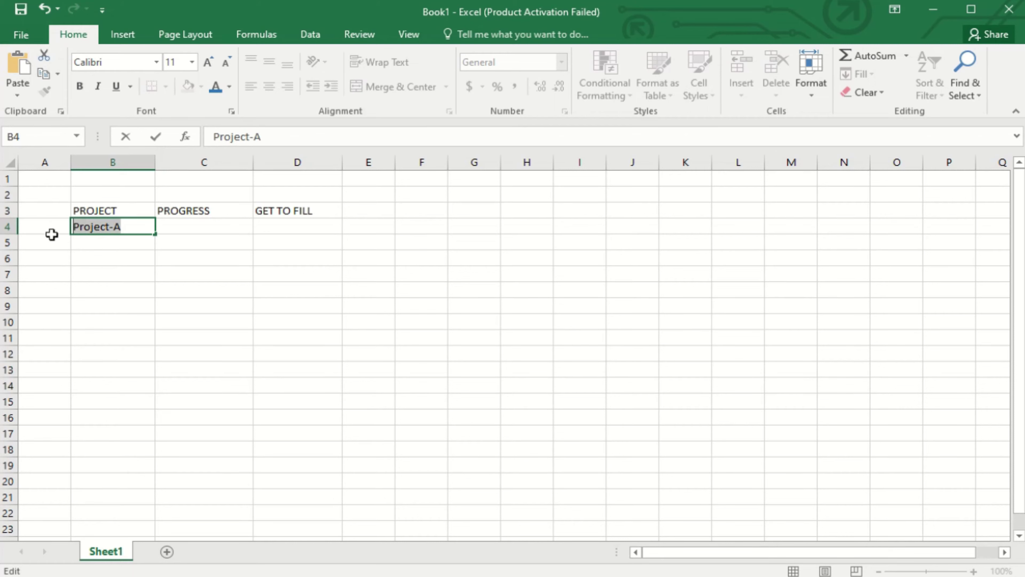
pyautogui.click(97, 244)
pyautogui.hotkey('ctrl', 'v')
pyautogui.keyDown('ctrl'); pyautogui.click(100, 259); pyautogui.keyUp('ctrl')
pyautogui.hotkey('ctrl', 'v')
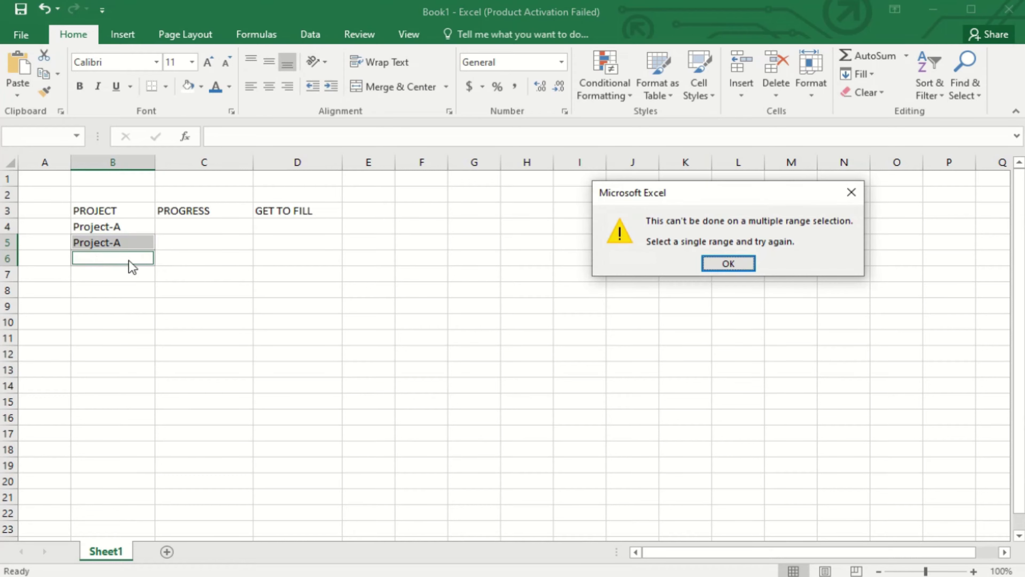
pyautogui.click(851, 193)
pyautogui.click(106, 259)
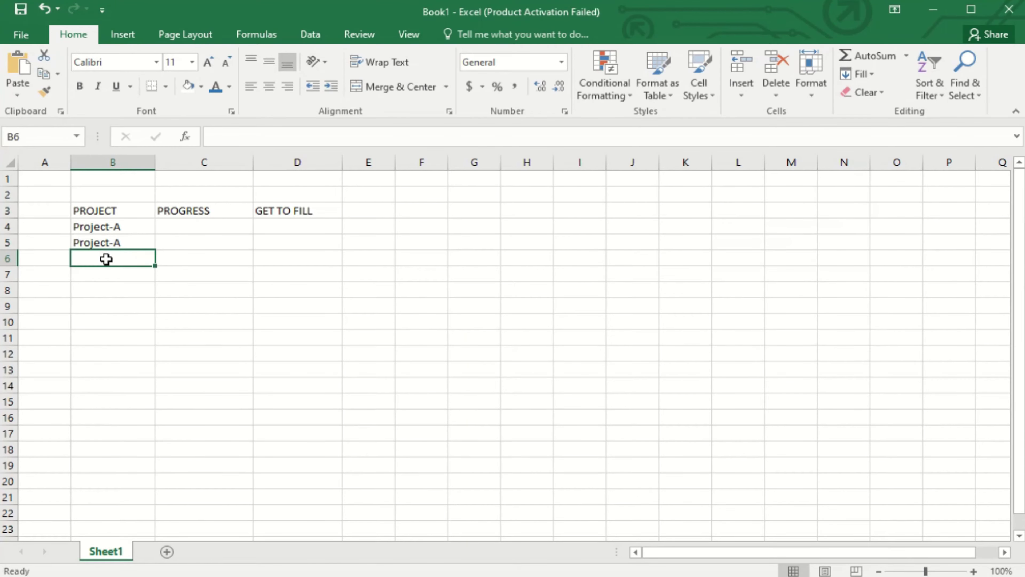
pyautogui.hotkey('ctrl', 'v')
pyautogui.press('ctrl')
pyautogui.press('ctrl')
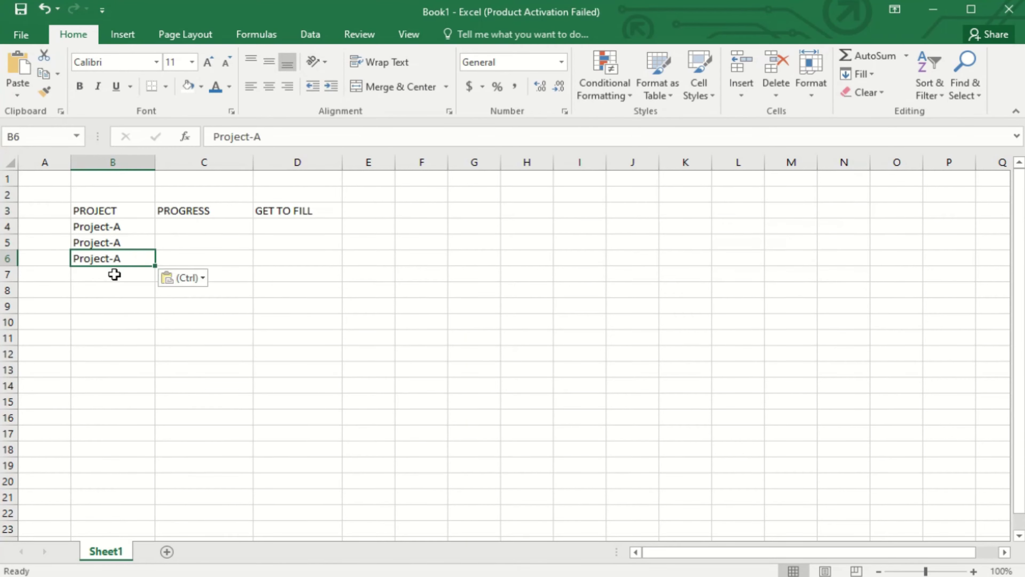
pyautogui.click(114, 274)
pyautogui.hotkey('ctrl', 'v')
pyautogui.click(118, 291)
pyautogui.hotkey('ctrl', 'v')
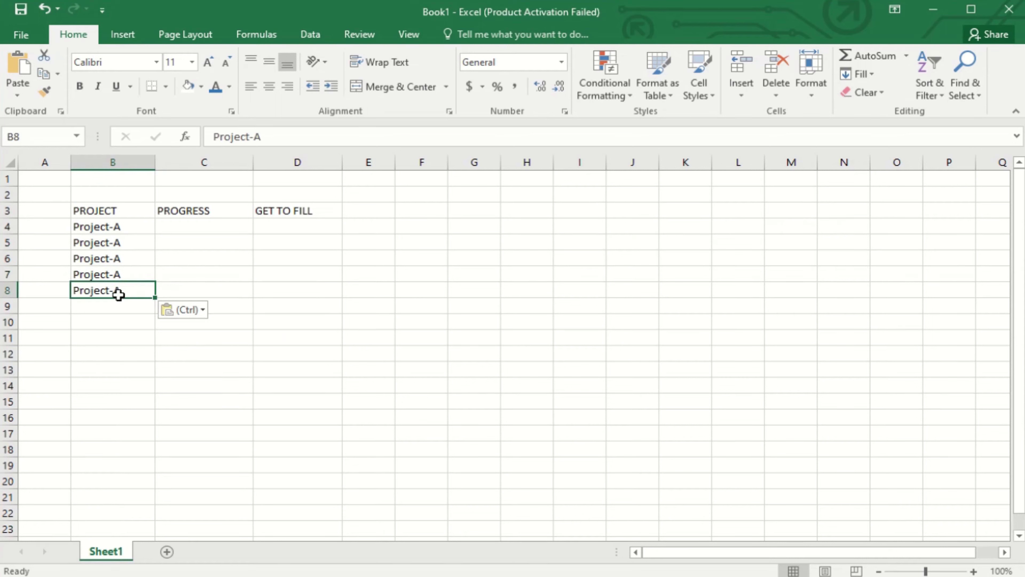
# Step: Change the copied names in B5 to B8 to Project-B, Project-C, Project-D and Project-E
pyautogui.click(126, 242)
pyautogui.doubleClick(127, 242)
pyautogui.press('BackSpace')
pyautogui.click(132, 263)
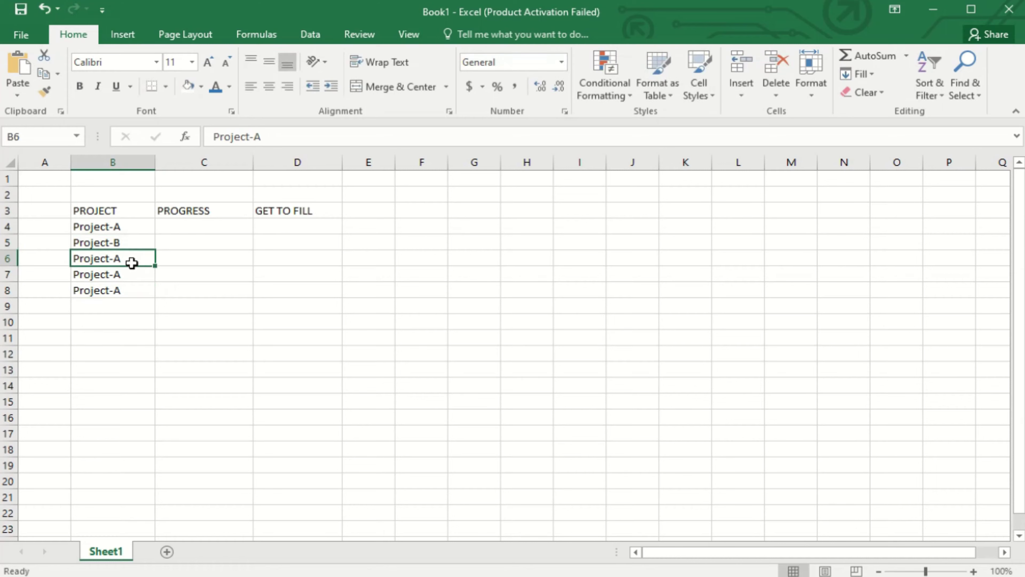
pyautogui.doubleClick(132, 263)
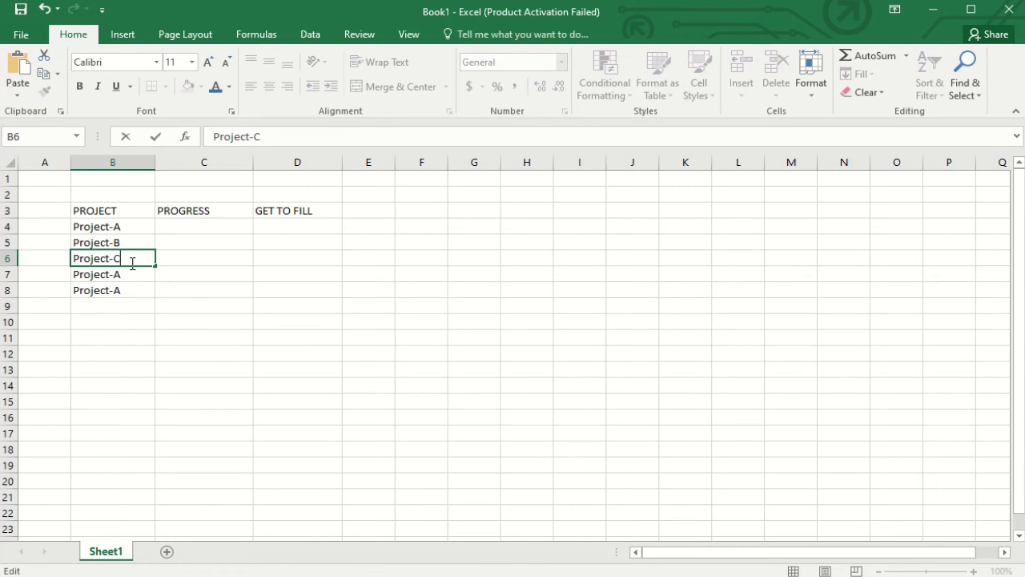
pyautogui.click(126, 275)
pyautogui.doubleClick(126, 278)
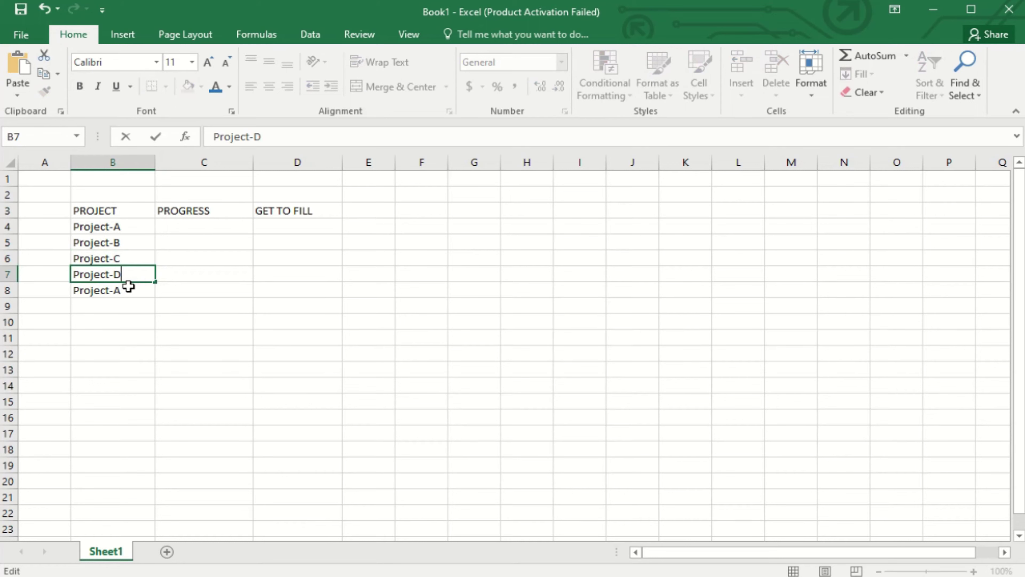
pyautogui.click(130, 289)
pyautogui.doubleClick(130, 290)
pyautogui.press('BackSpace')
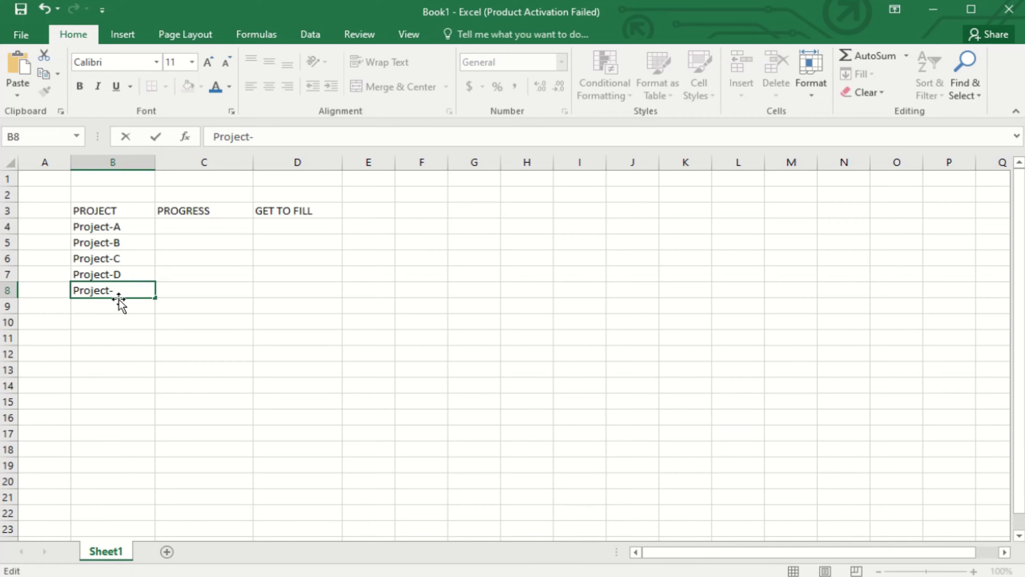
# Step: Add an Over ALL row label in cell B9 below the project names
pyautogui.click(112, 303)
pyautogui.write('O')
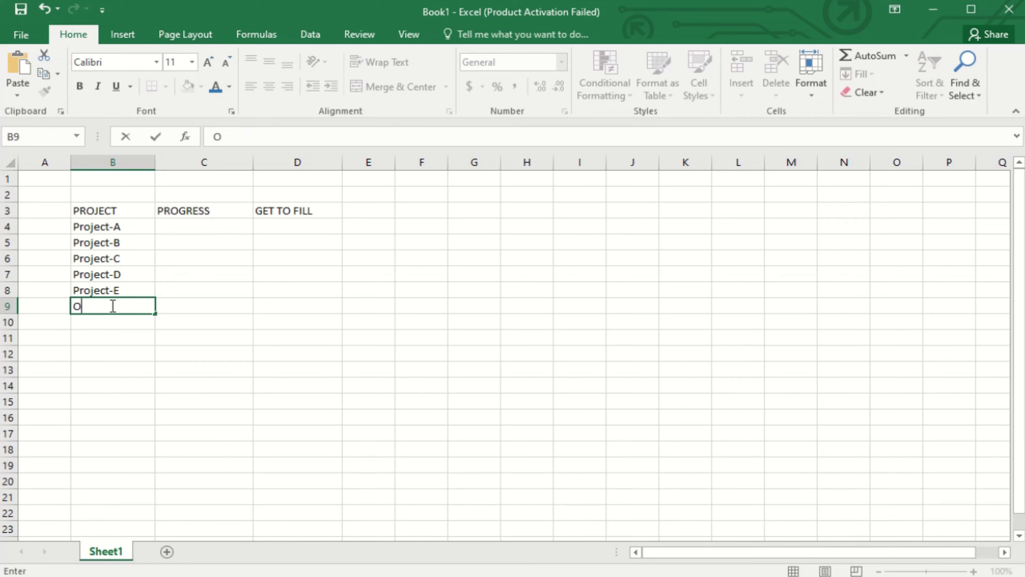
pyautogui.write('ver ALL')
pyautogui.click(206, 229)
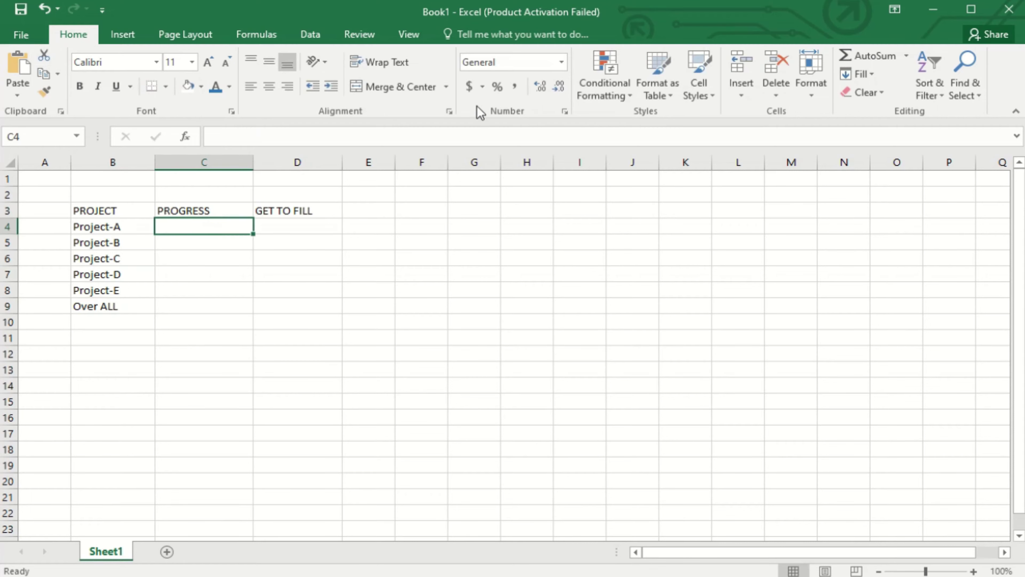
pyautogui.click(125, 33)
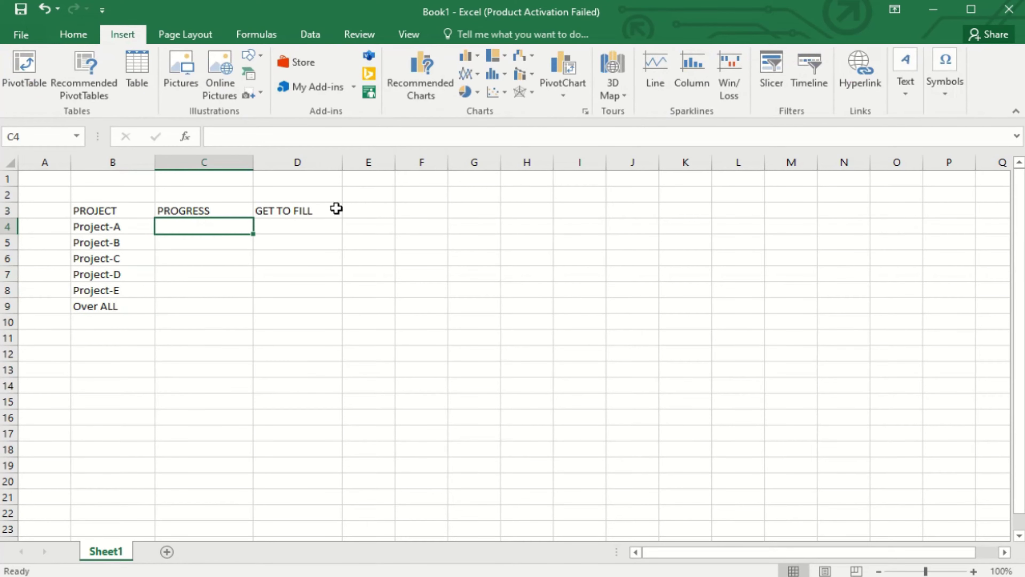
pyautogui.click(469, 93)
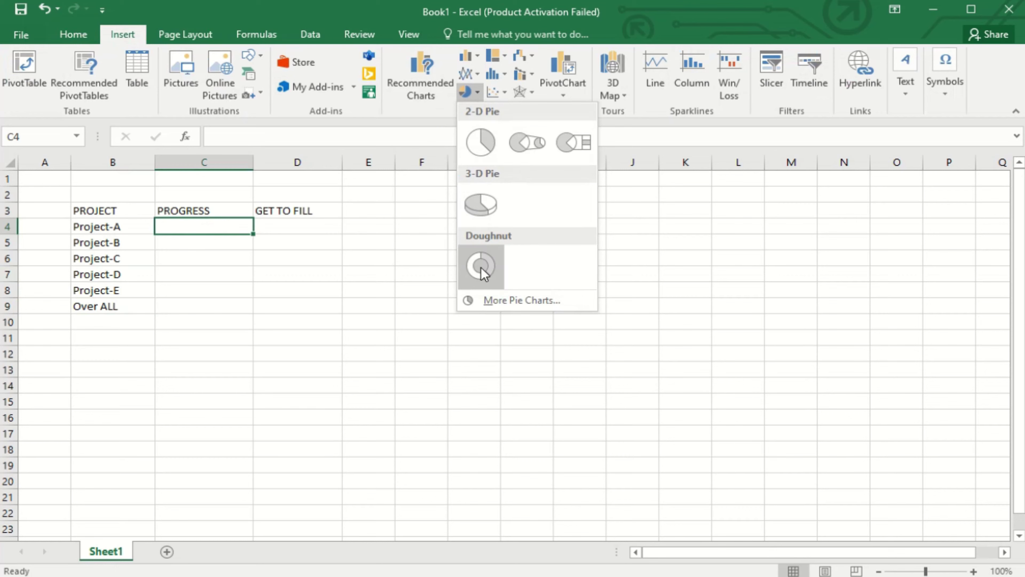
pyautogui.click(481, 267)
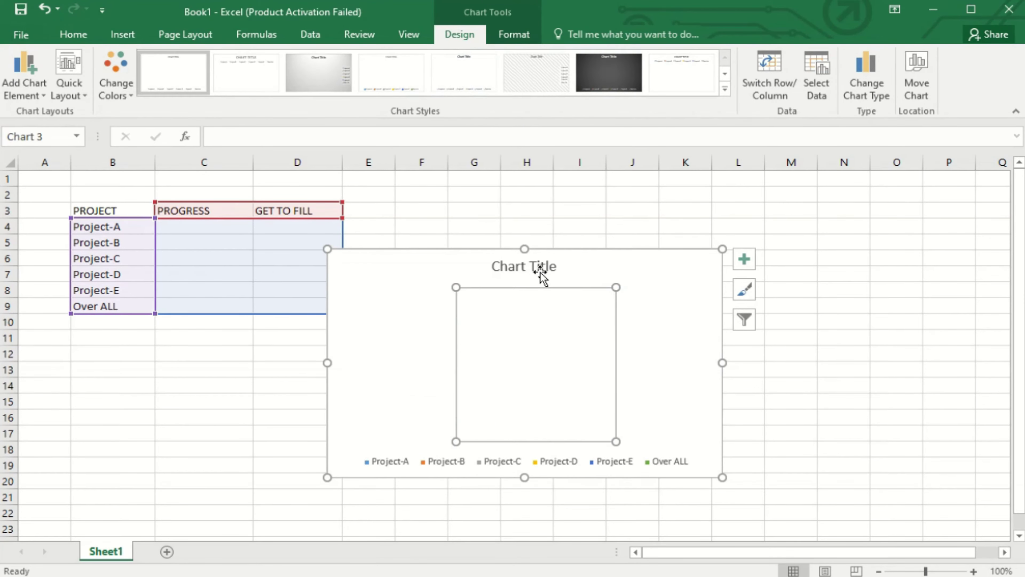
pyautogui.moveTo(587, 262)
pyautogui.mouseDown()
pyautogui.moveTo(675, 259)
pyautogui.moveTo(604, 261)
pyautogui.mouseUp()
pyautogui.click(588, 298)
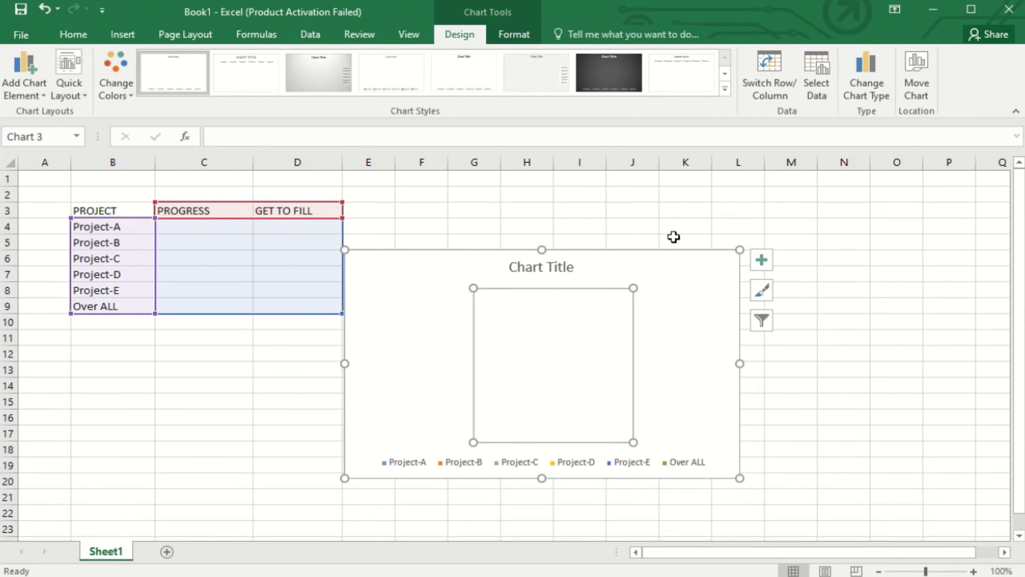
pyautogui.hotkey('ctrl', 'z')
pyautogui.hotkey('ctrl', 'z')
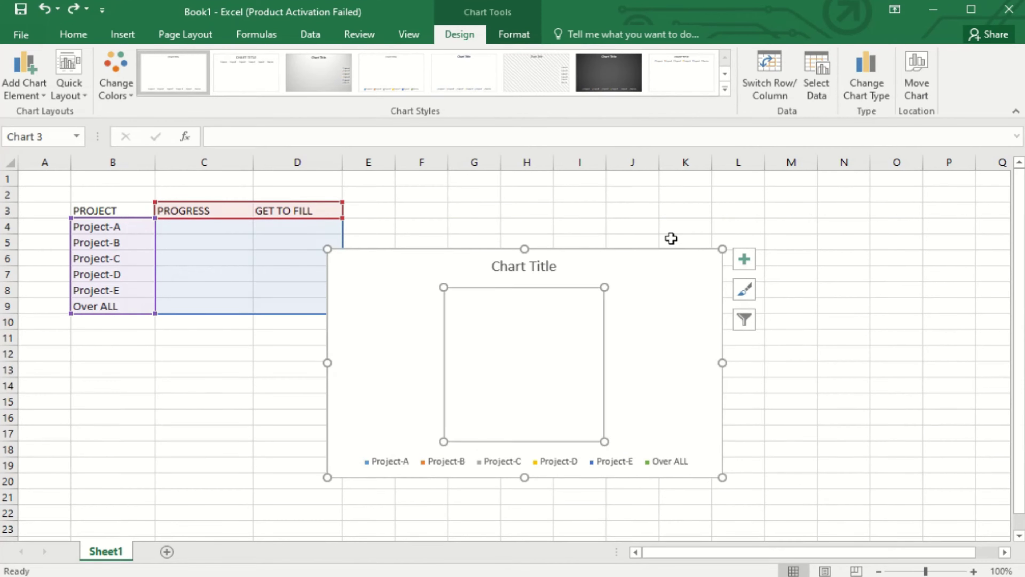
pyautogui.hotkey('ctrl', 'z')
pyautogui.click(160, 354)
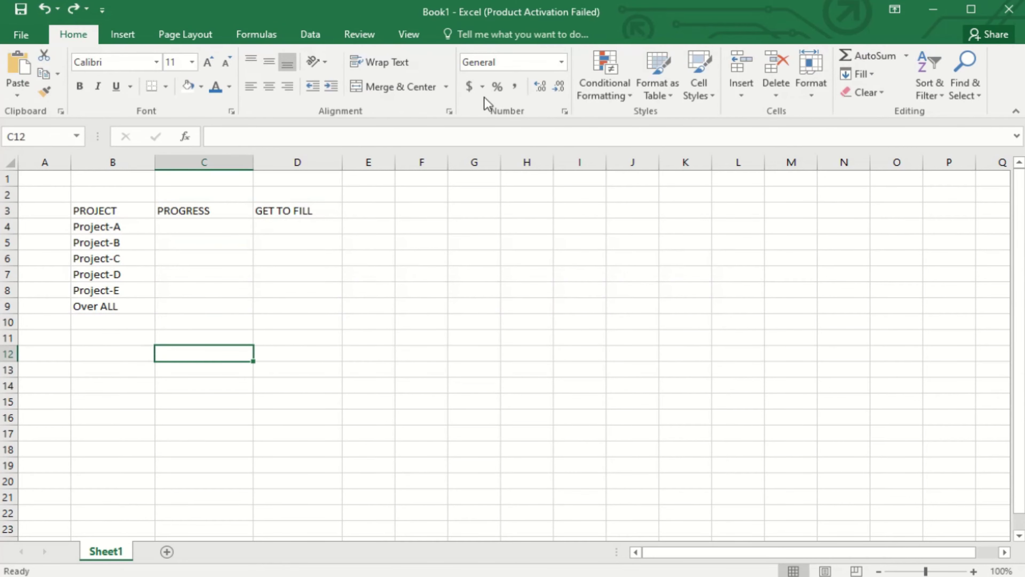
# Step: Insert a blank 3-D pie chart from an empty cell and move it beside the table, over columns E to L
pyautogui.click(121, 35)
pyautogui.click(478, 93)
pyautogui.click(481, 206)
pyautogui.moveTo(484, 312); pyautogui.dragTo(529, 306)
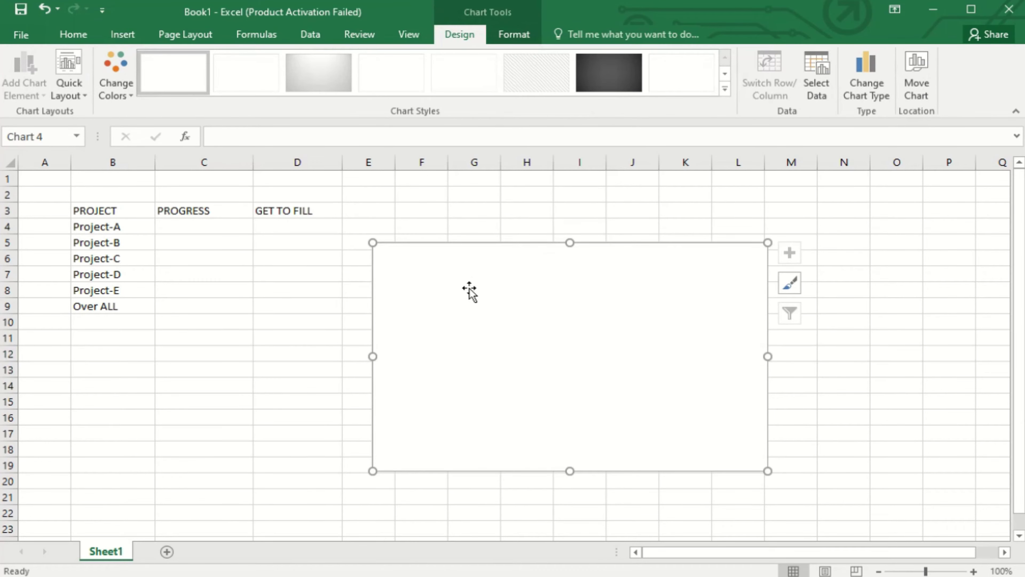
# Step: Fill the heading cells B3 to D3 with the lightest grey shade of the white theme colour
pyautogui.click(79, 212)
pyautogui.moveTo(78, 212); pyautogui.dragTo(298, 210)
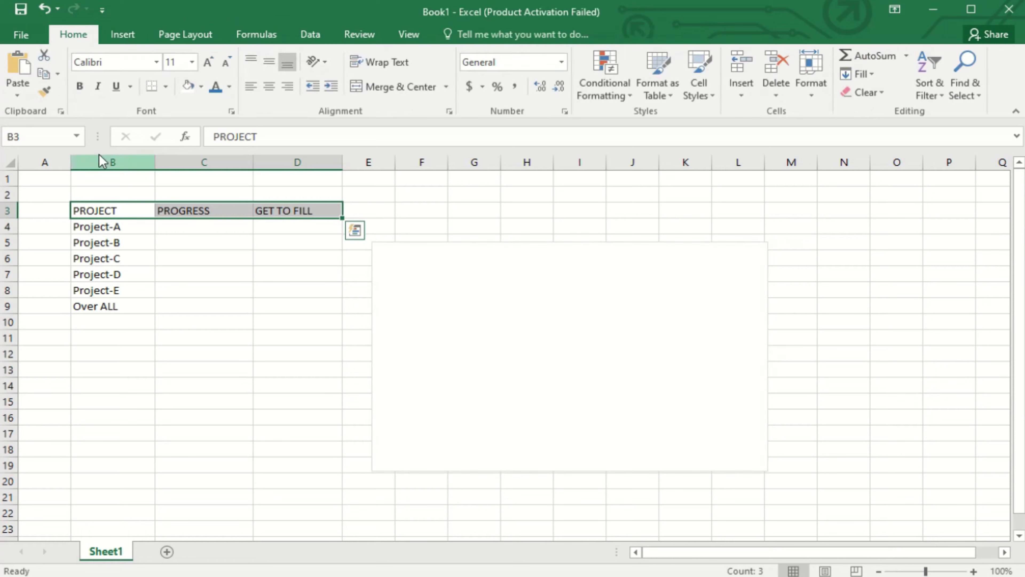
pyautogui.click(199, 87)
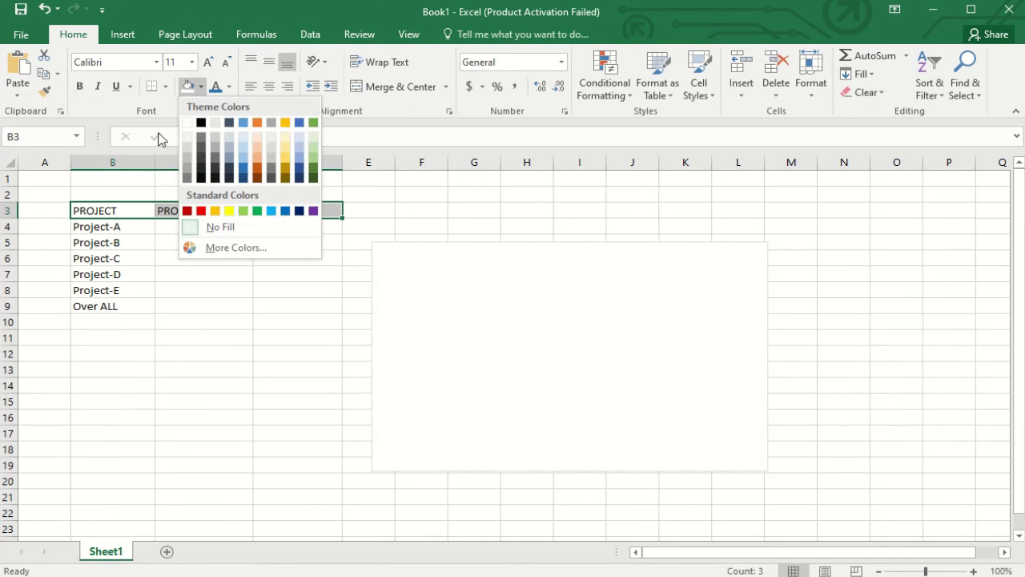
pyautogui.click(186, 133)
# Step: Set the font colour of the PROJECT, PROGRESS and GET TO FILL headings to the darker blue theme shade
pyautogui.click(111, 206)
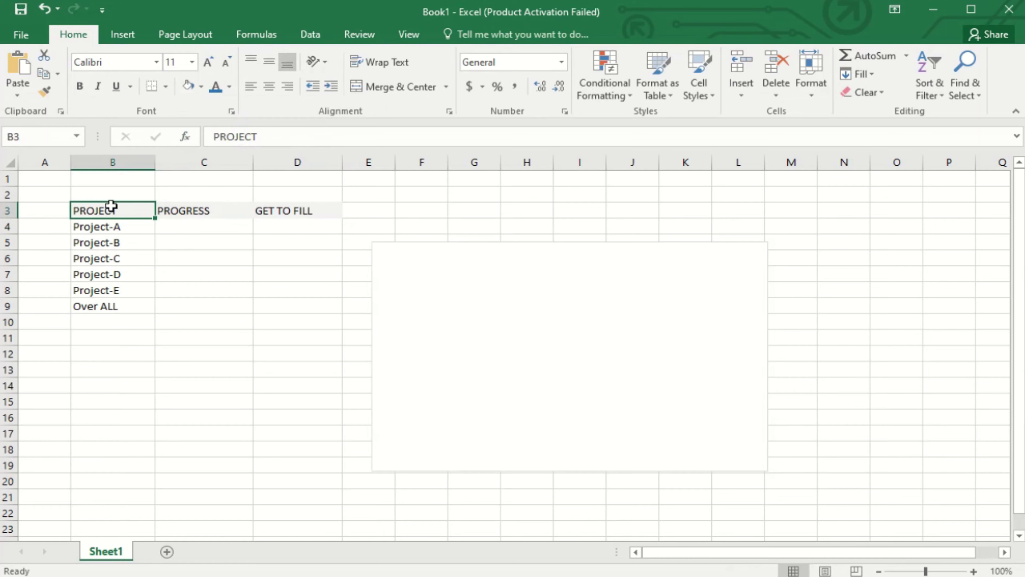
pyautogui.click(228, 87)
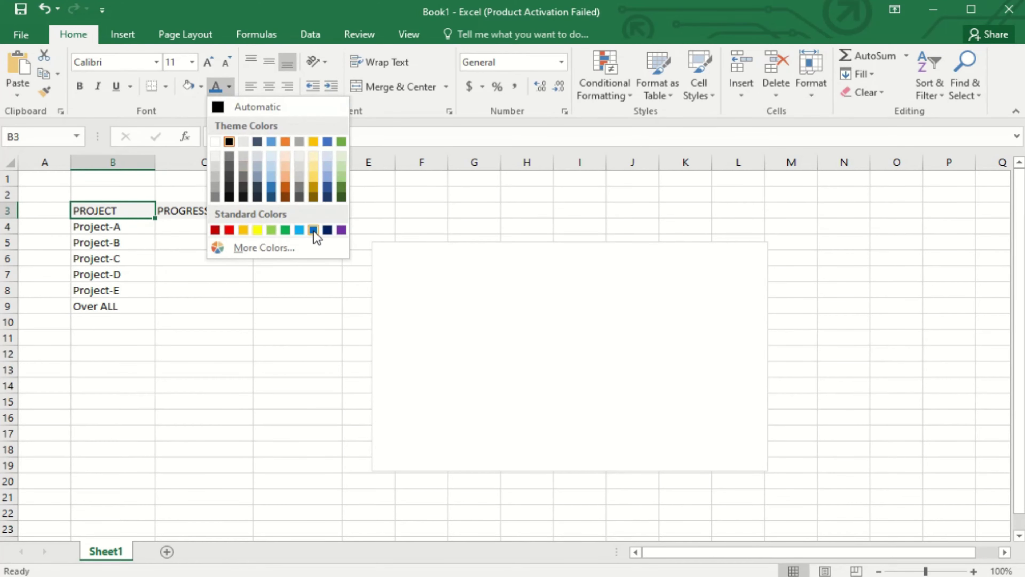
pyautogui.press('Escape')
pyautogui.click(189, 213)
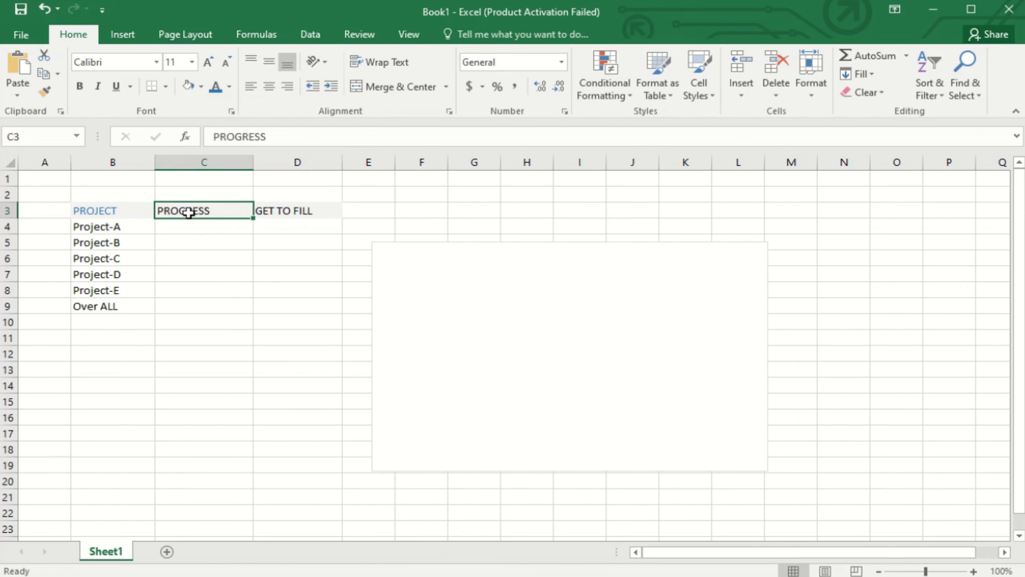
pyautogui.click(228, 86)
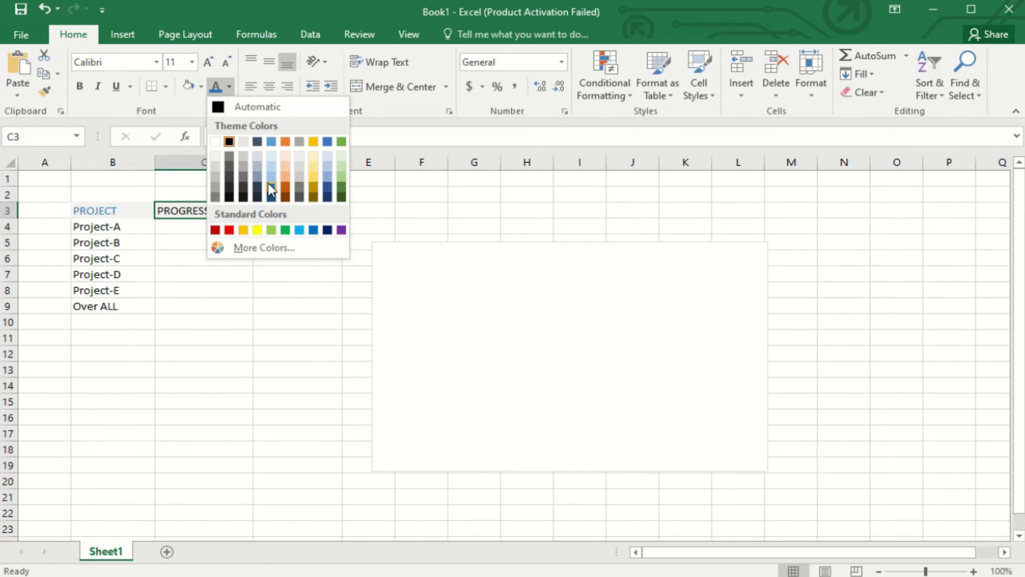
pyautogui.click(268, 183)
pyautogui.click(286, 213)
pyautogui.click(229, 86)
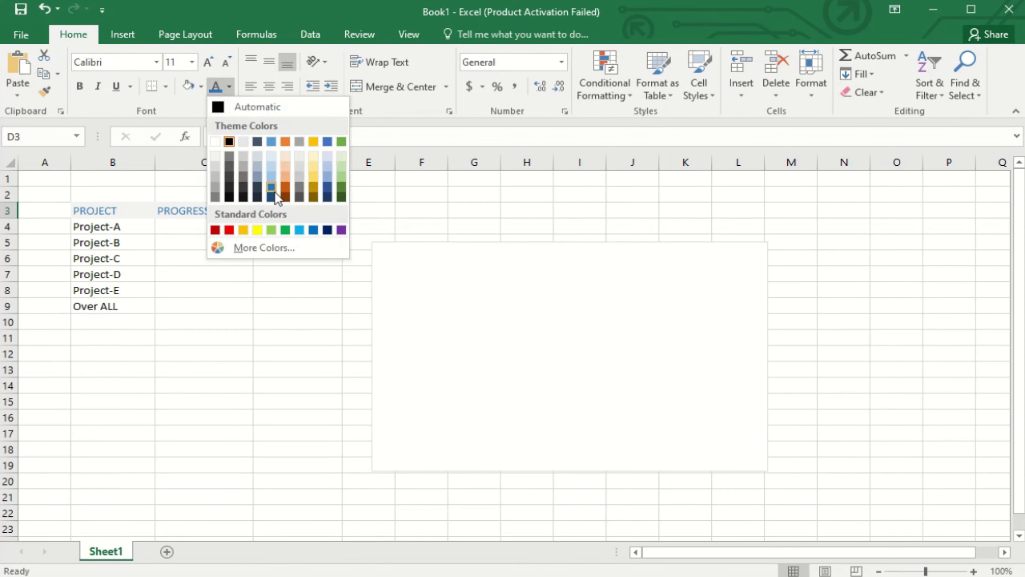
pyautogui.click(273, 189)
# Step: Enter PROGRESS values of 70% for Project-A, 75% for Project-B and 65% for Project-C in cells C4 to C6
pyautogui.click(195, 225)
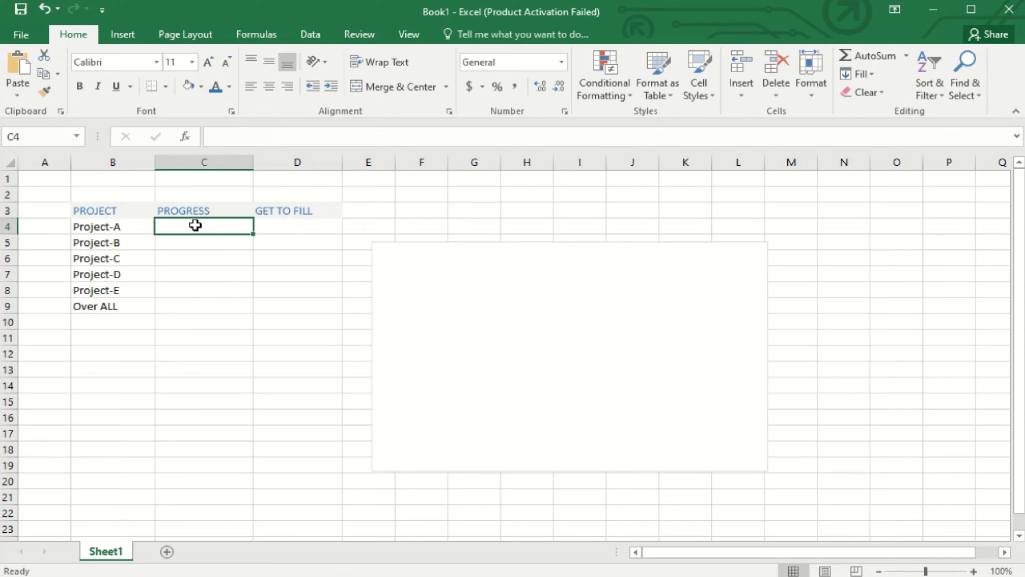
pyautogui.write('70')
pyautogui.press('Return')
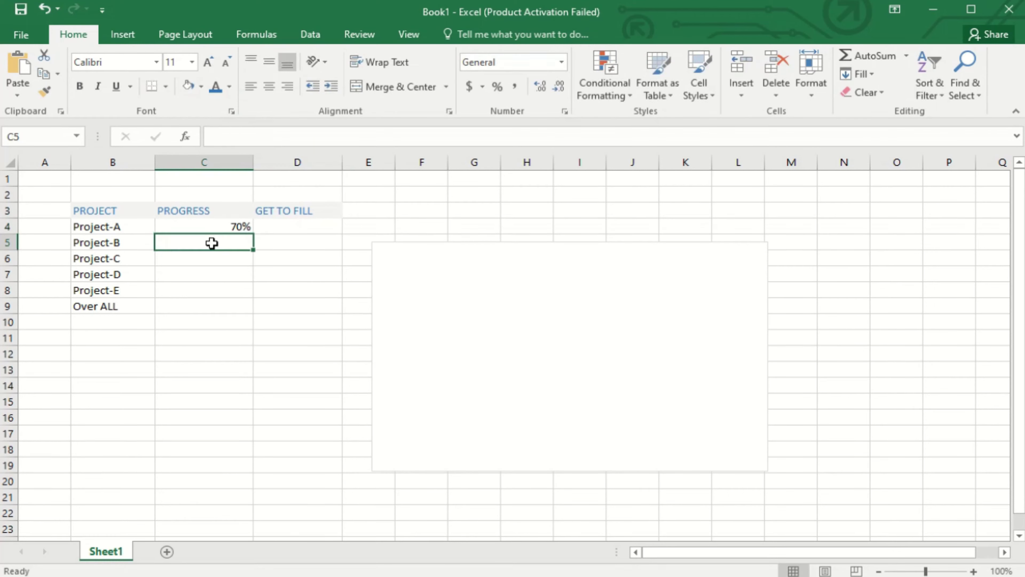
pyautogui.write('75')
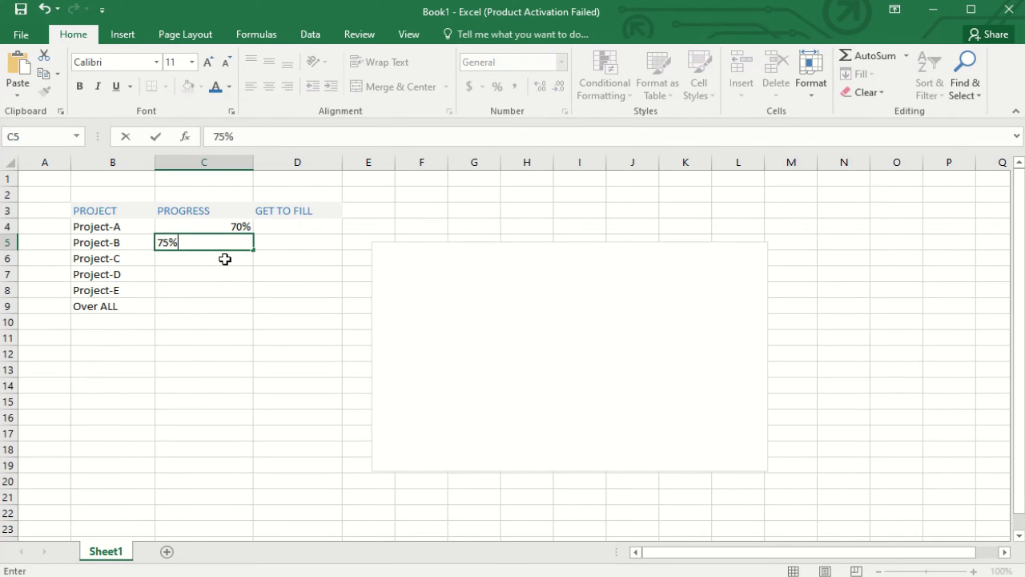
pyautogui.press('Return')
pyautogui.write('6')
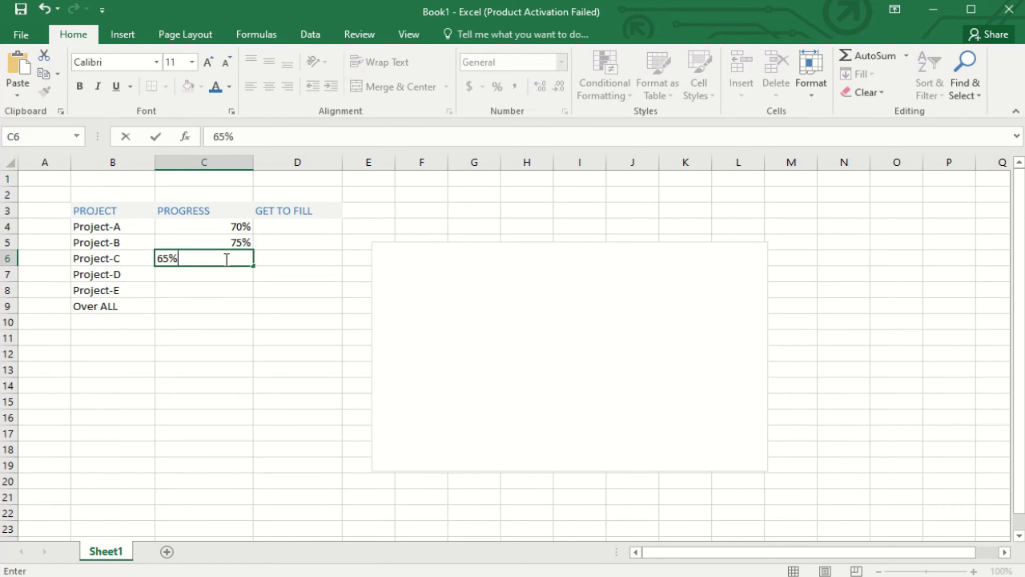
pyautogui.write('5%')
pyautogui.press('Return')
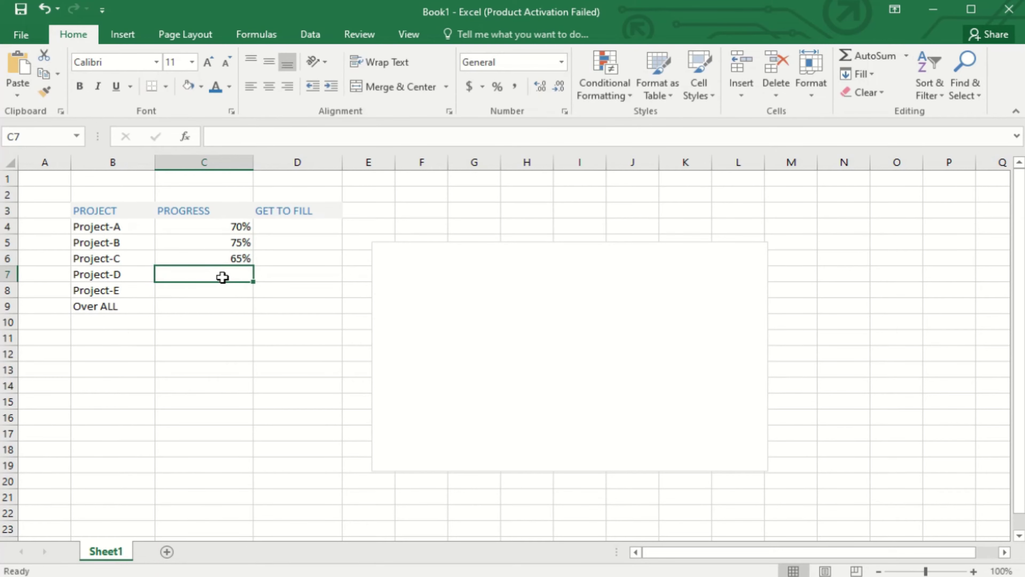
# Step: Enter PROGRESS values of 81% for Project-D, 85% for Project-E and 75% for Over ALL in cells C7 to C9
pyautogui.write('81')
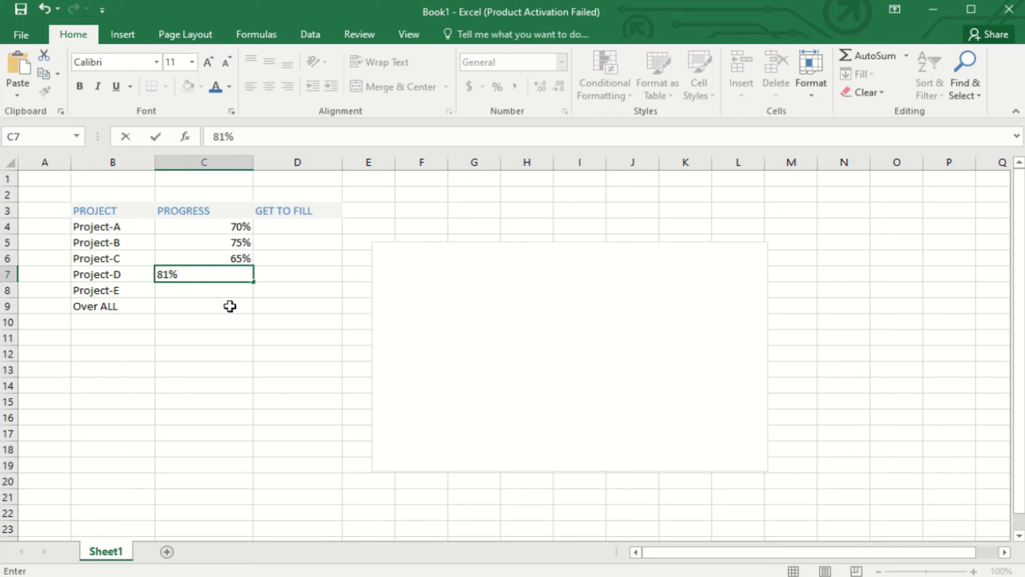
pyautogui.press('Return')
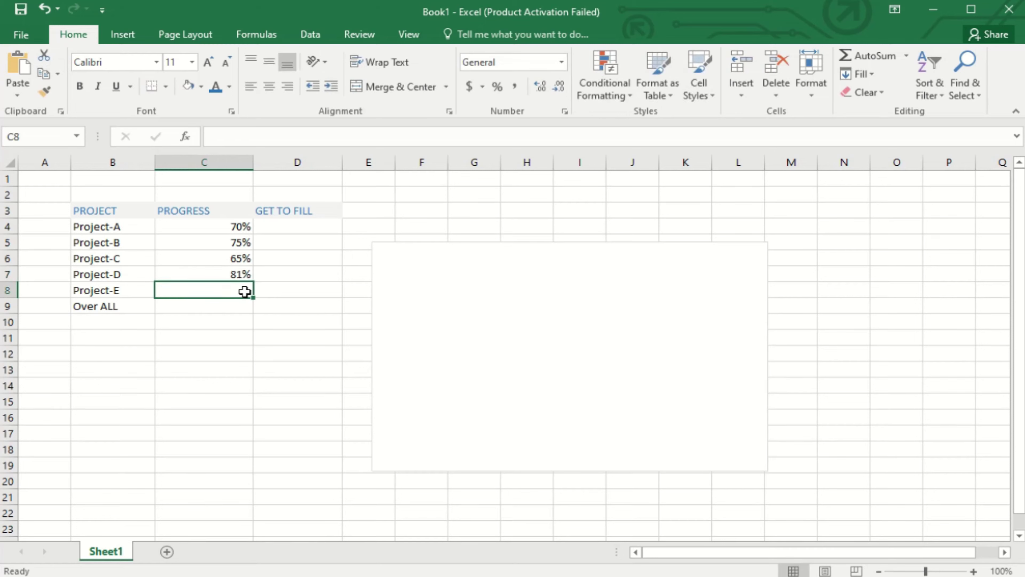
pyautogui.write('85%')
pyautogui.press('Return')
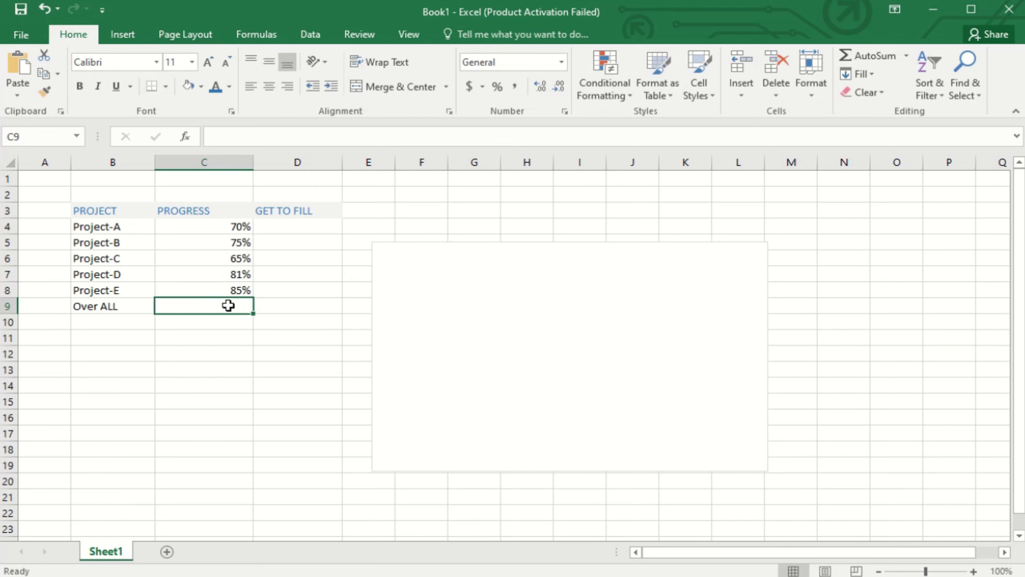
pyautogui.write('75')
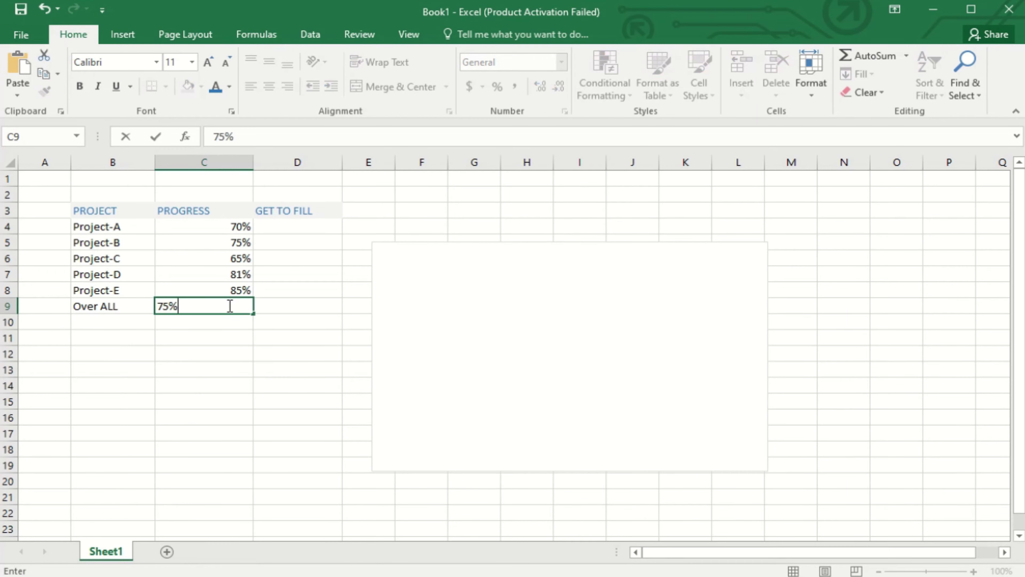
# Step: Enter GET TO FILL values of 30% for Project-A, 25% for Project-B and 35% for Project-C in cells D4 to D6
pyautogui.click(310, 230)
pyautogui.write('30%')
pyautogui.click(302, 246)
pyautogui.write('25')
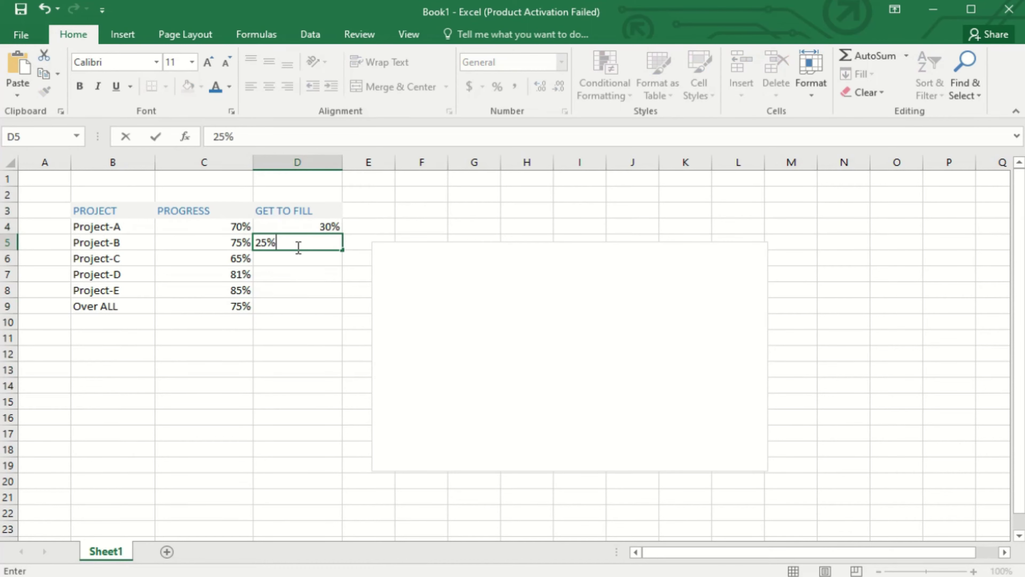
pyautogui.write('%')
pyautogui.click(293, 269)
pyautogui.click(305, 258)
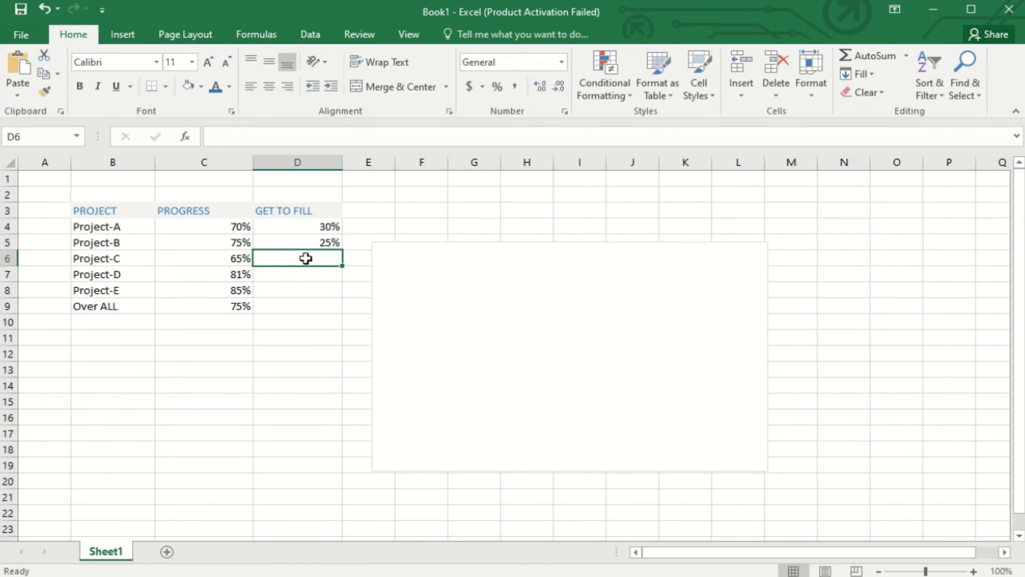
pyautogui.write('35')
# Step: Enter GET TO FILL values of 19% for Project-D, 15% for Project-E and 25% for Over ALL in cells D7 to D9
pyautogui.click(289, 272)
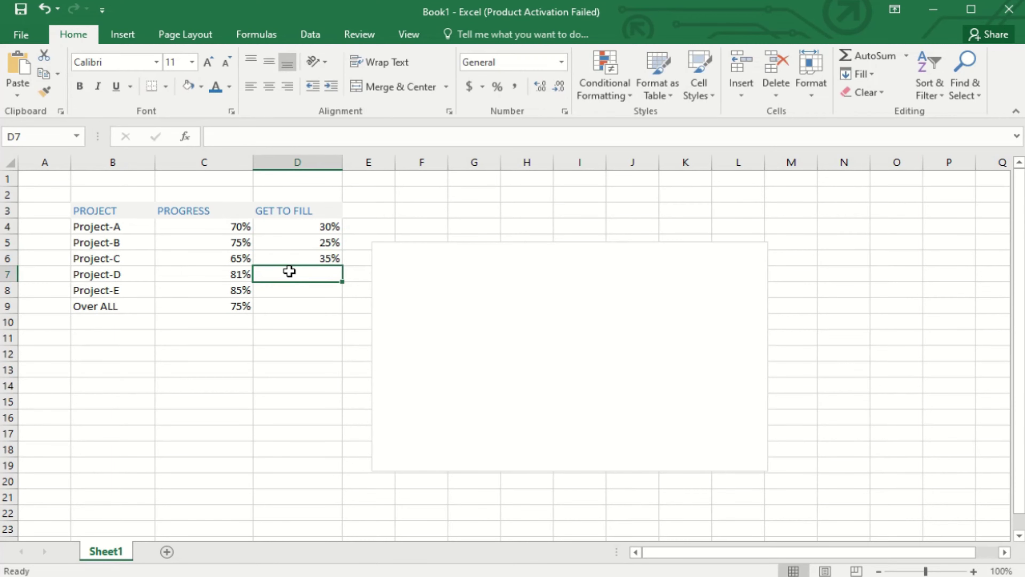
pyautogui.write('19')
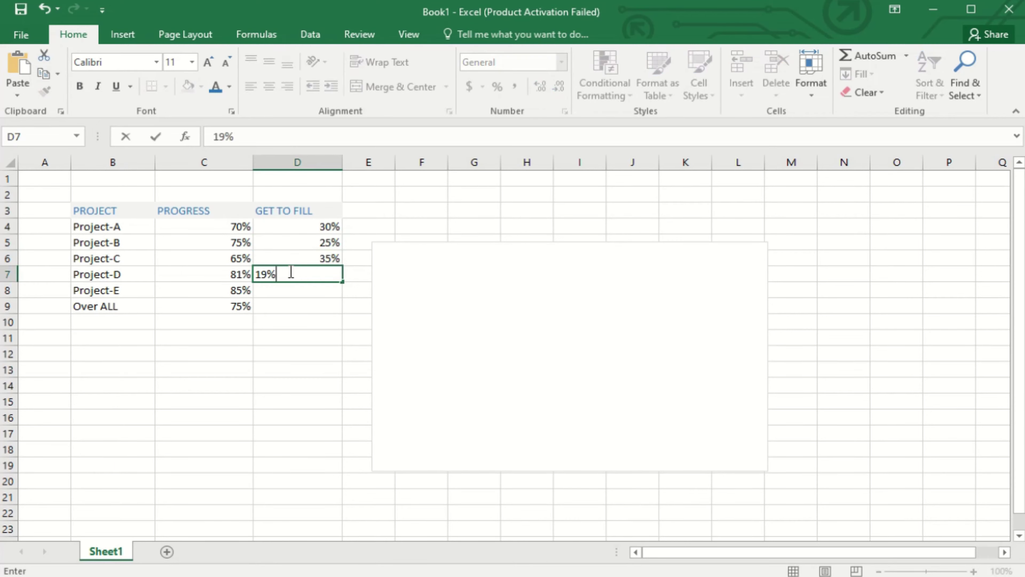
pyautogui.click(287, 292)
pyautogui.write('15')
pyautogui.click(288, 309)
pyautogui.write('25')
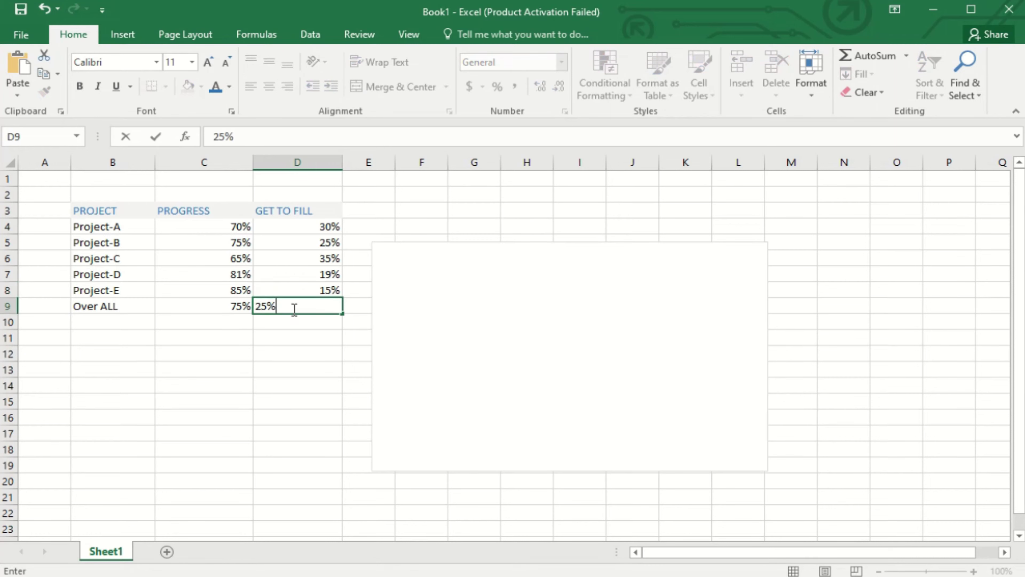
pyautogui.click(291, 335)
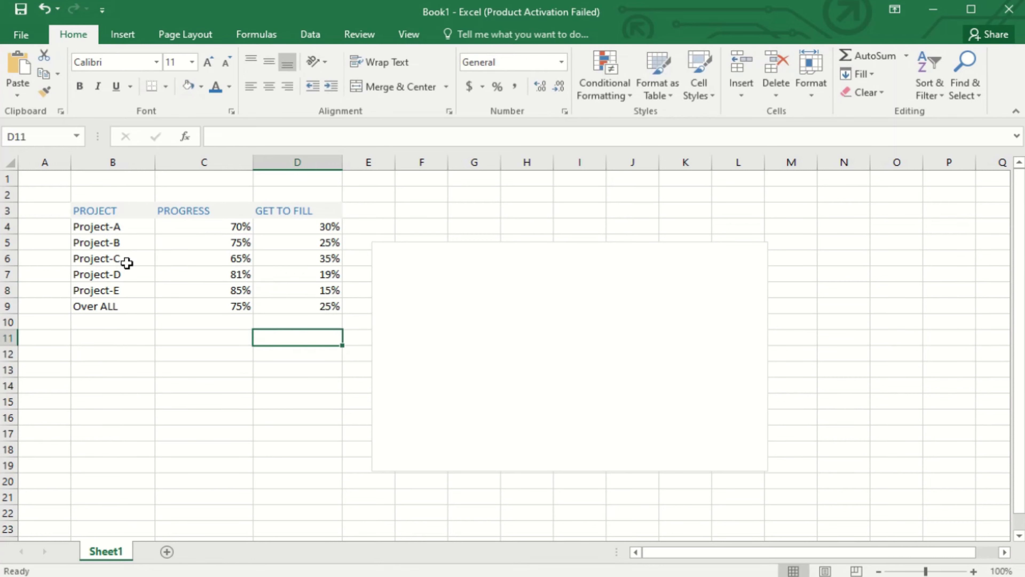
# Step: Fill the project rows B4 to D9 below the headings with the white theme colour
pyautogui.moveTo(80, 231); pyautogui.dragTo(293, 305)
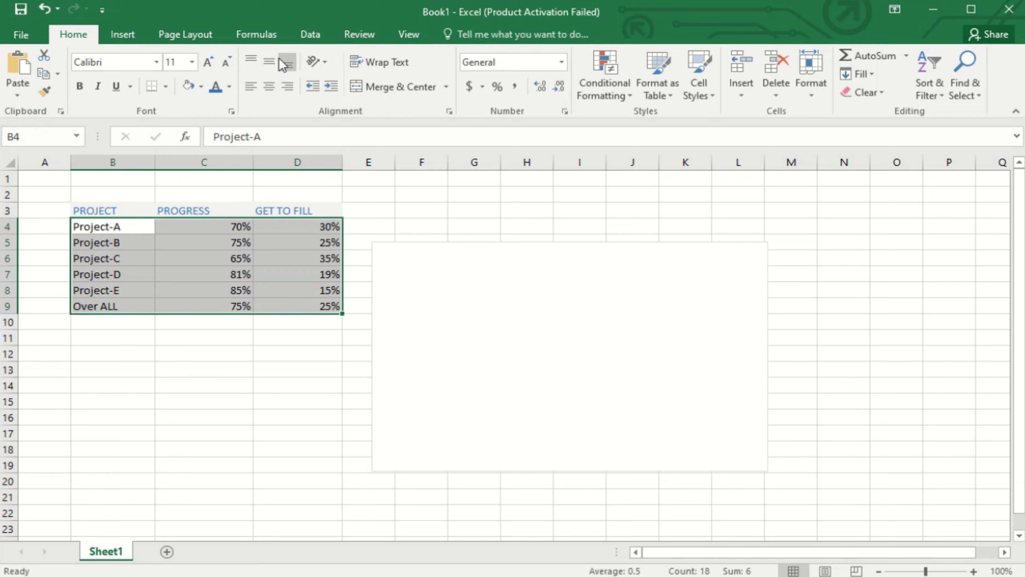
pyautogui.click(201, 86)
pyautogui.click(193, 121)
pyautogui.click(114, 352)
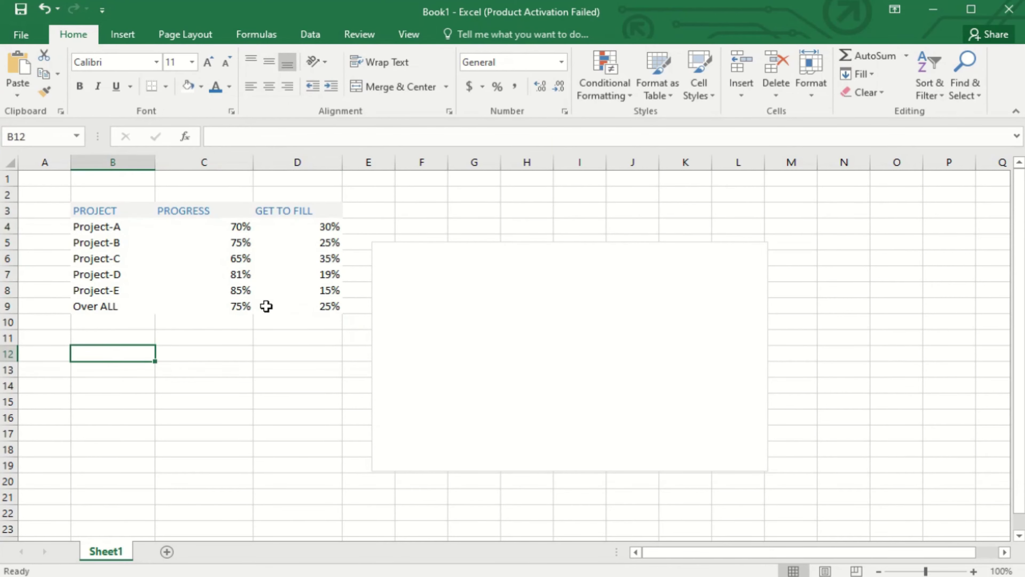
# Step: Try formatting B4 to D9 as a table without headers in a light blue-bordered style, and undo it
pyautogui.moveTo(137, 225); pyautogui.dragTo(309, 306)
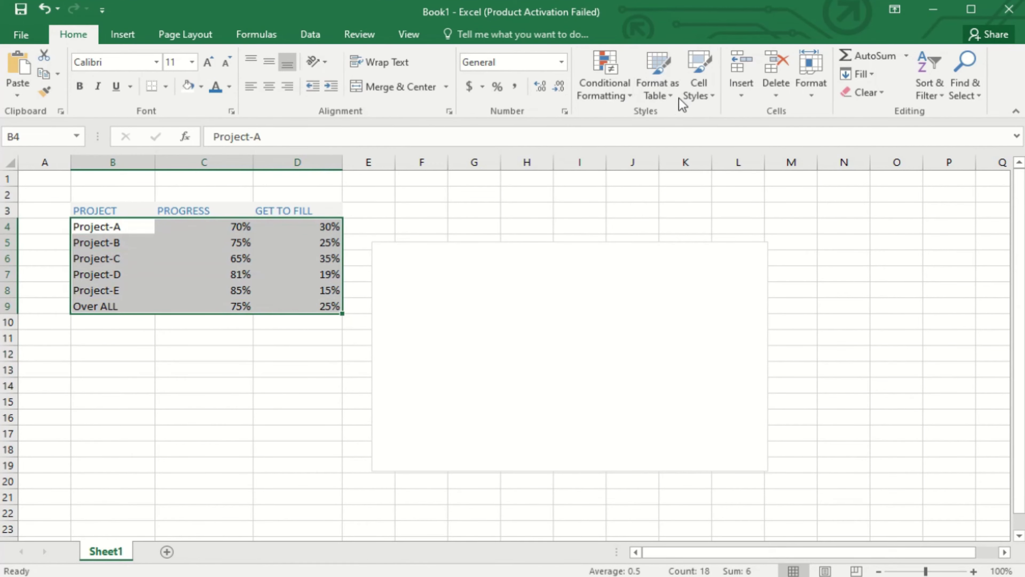
pyautogui.click(666, 93)
pyautogui.click(724, 229)
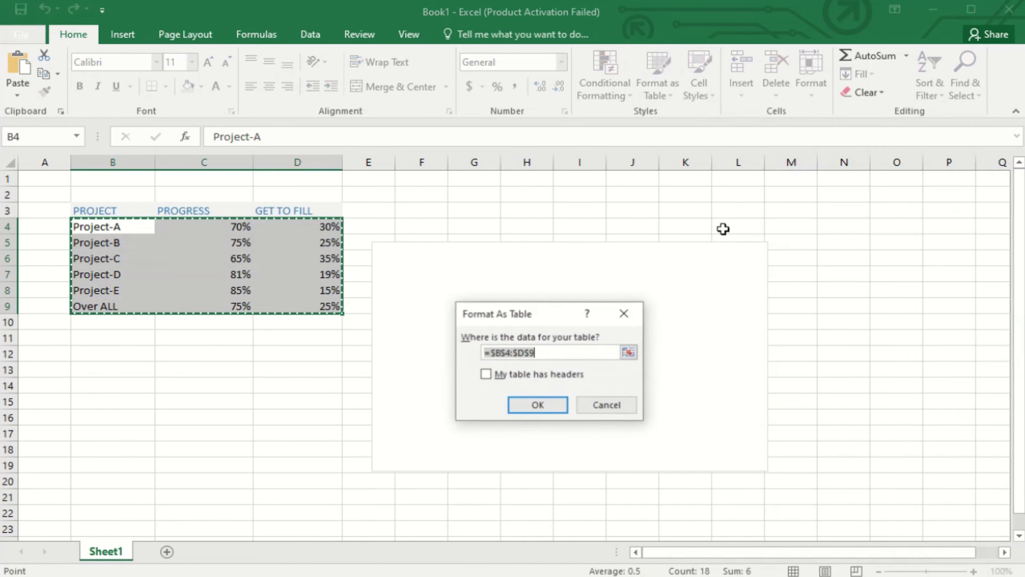
pyautogui.click(530, 416)
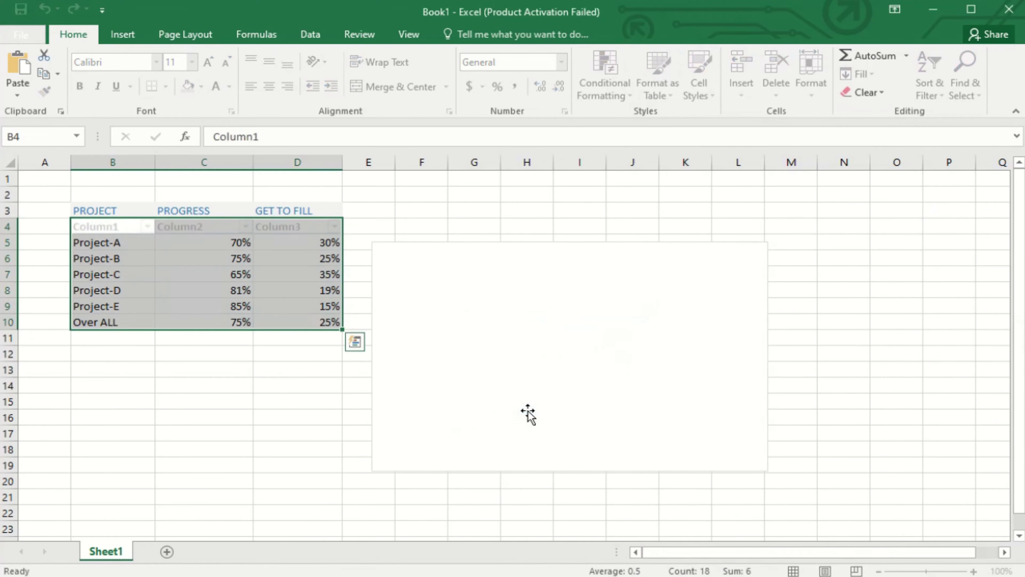
pyautogui.click(101, 364)
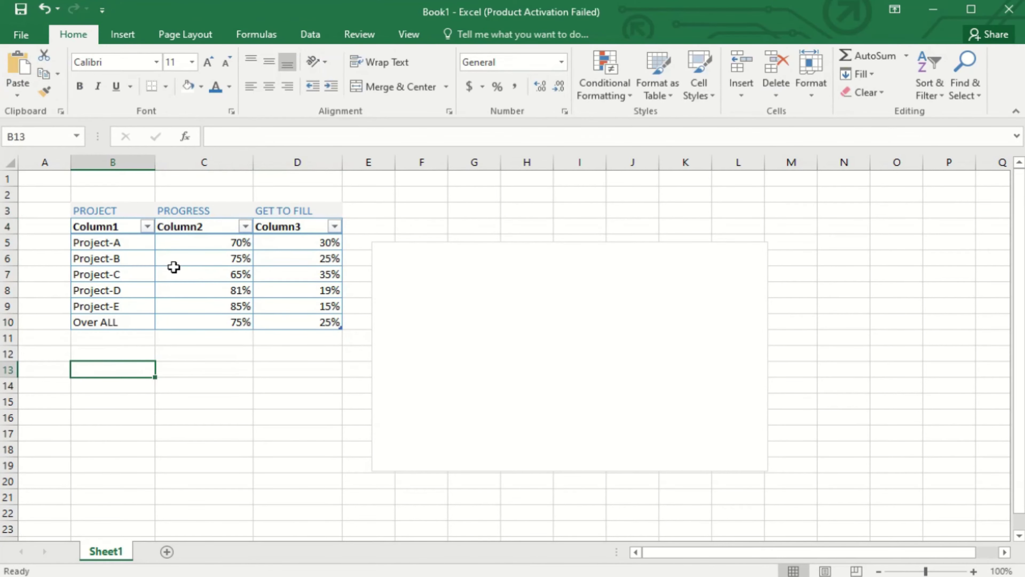
pyautogui.hotkey('ctrl', 'z')
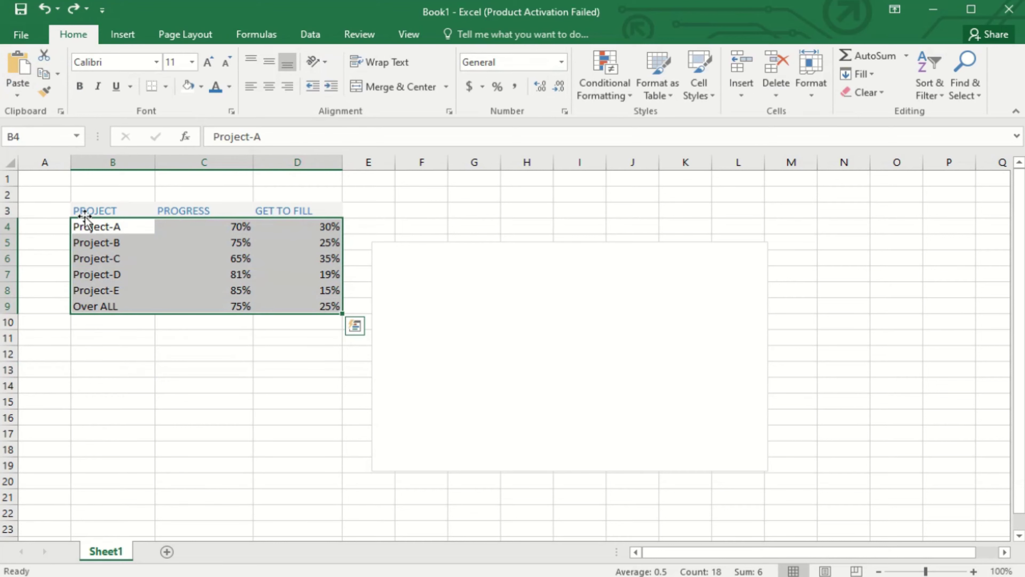
pyautogui.click(78, 211)
pyautogui.moveTo(76, 207); pyautogui.dragTo(318, 304)
pyautogui.click(113, 369)
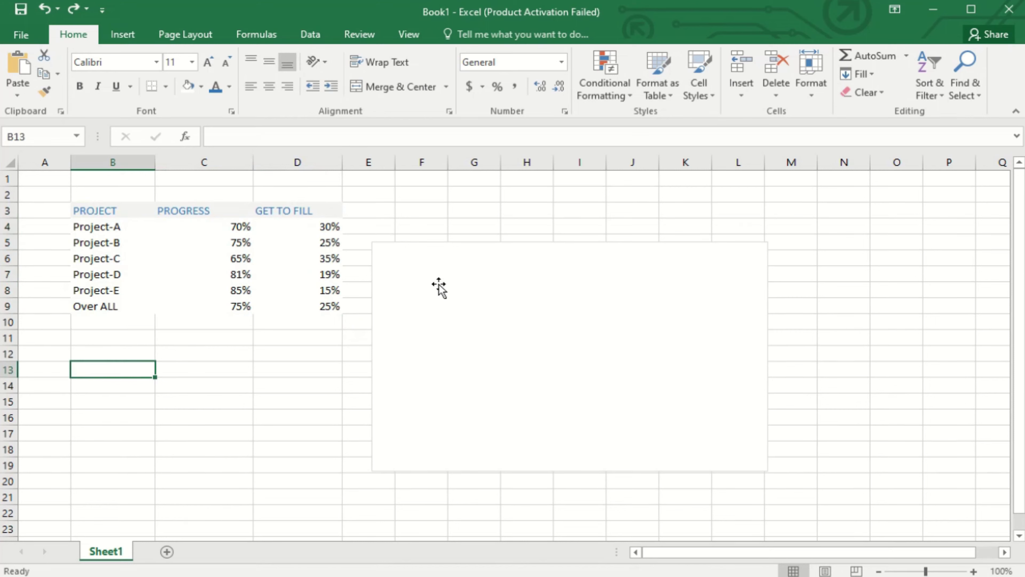
# Step: Add a data series to the blank chart with its name from cell B4 (Project-A) and its values from C4 to D4
pyautogui.rightClick(567, 341)
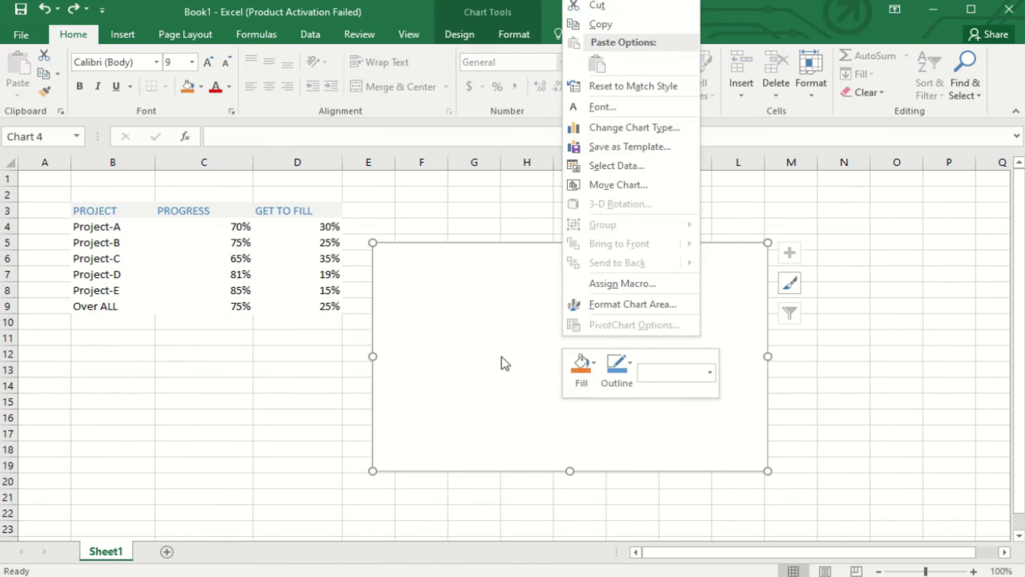
pyautogui.click(595, 167)
pyautogui.click(346, 394)
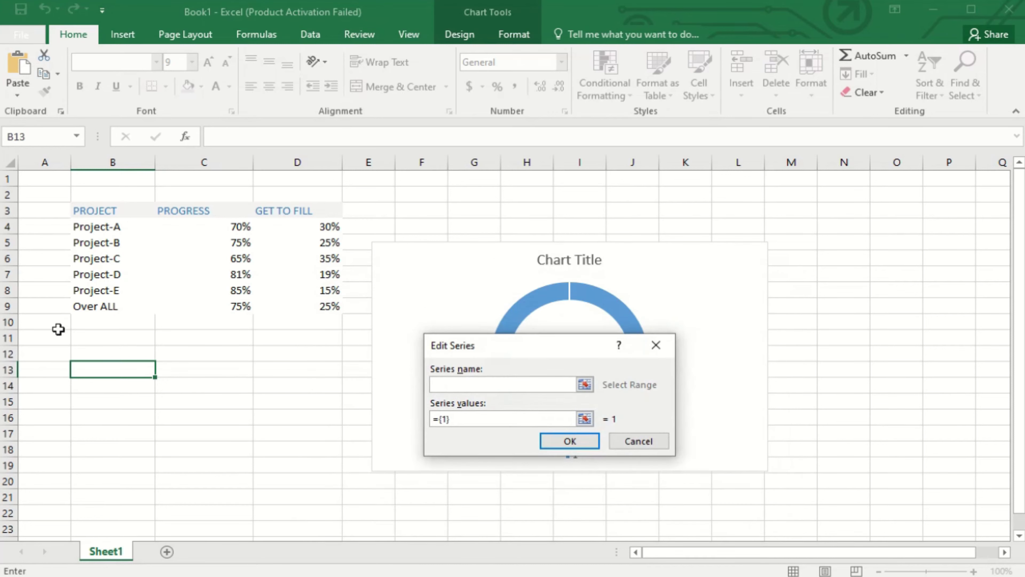
pyautogui.click(102, 230)
pyautogui.click(499, 418)
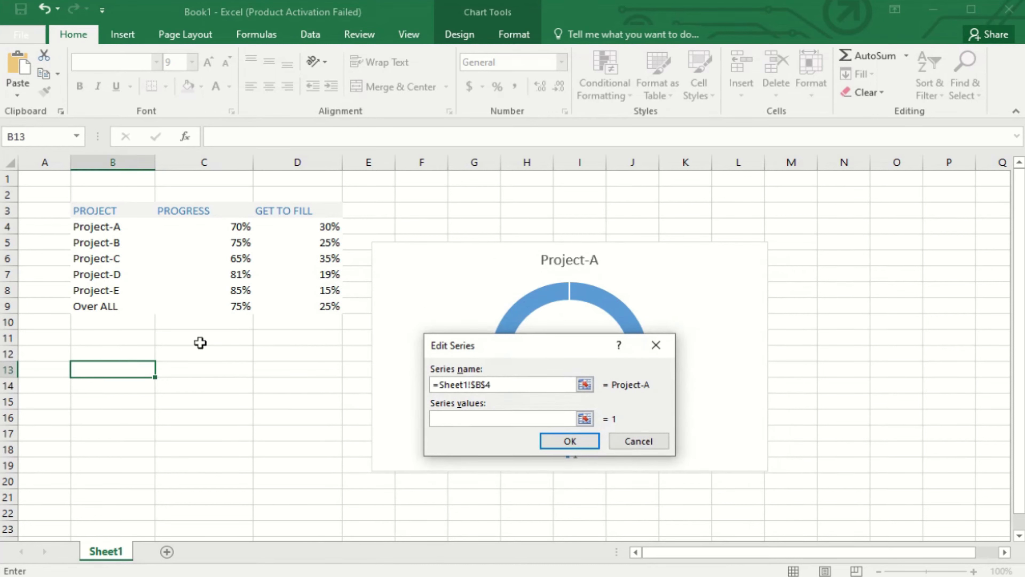
pyautogui.moveTo(228, 235); pyautogui.dragTo(315, 233)
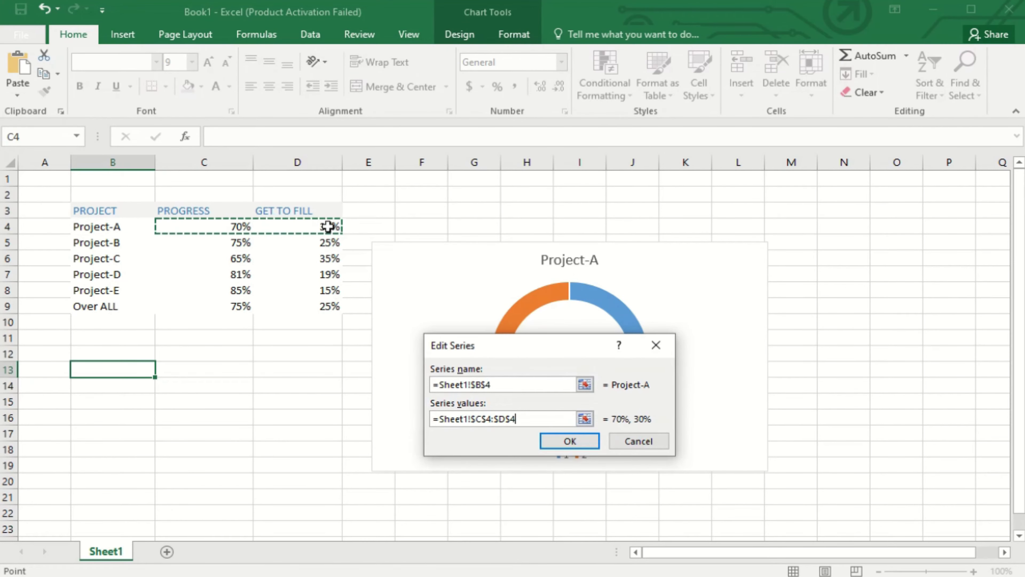
pyautogui.click(570, 440)
# Step: Add a second chart series named from cell B5 (Project-B) with values from C5 to D5
pyautogui.click(335, 392)
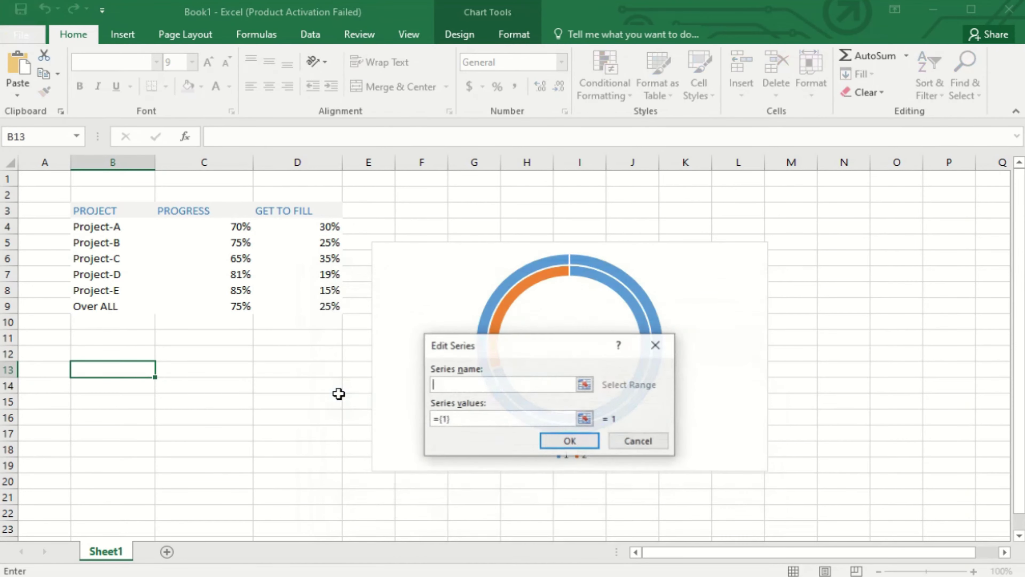
pyautogui.moveTo(487, 347); pyautogui.dragTo(162, 356)
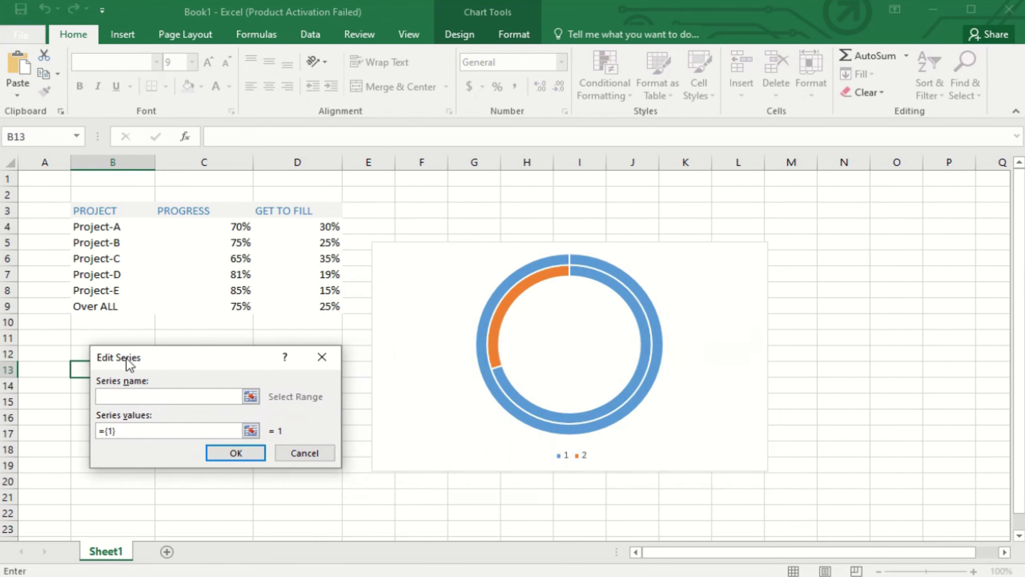
pyautogui.click(92, 241)
pyautogui.click(154, 431)
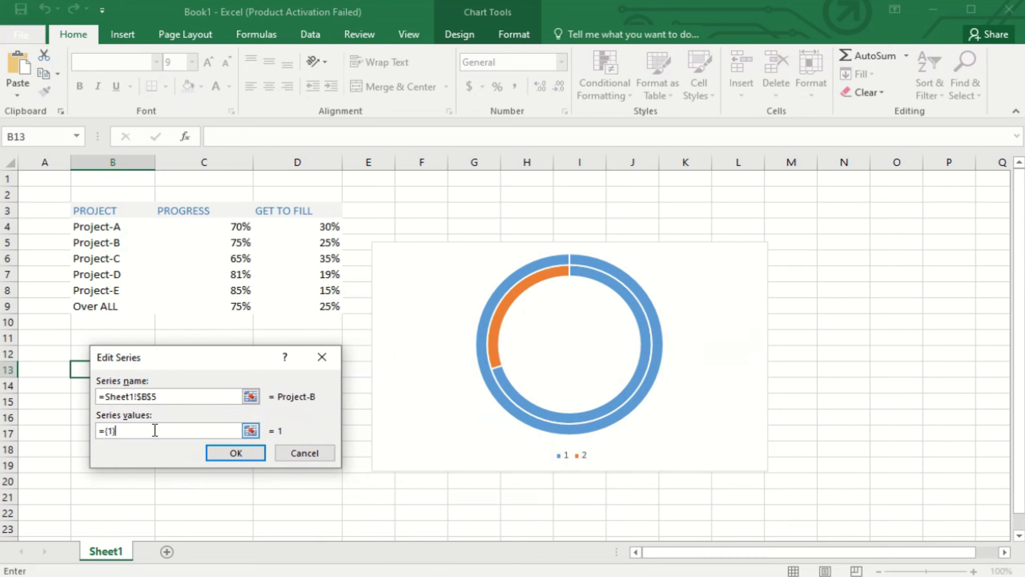
pyautogui.moveTo(199, 246); pyautogui.dragTo(310, 248)
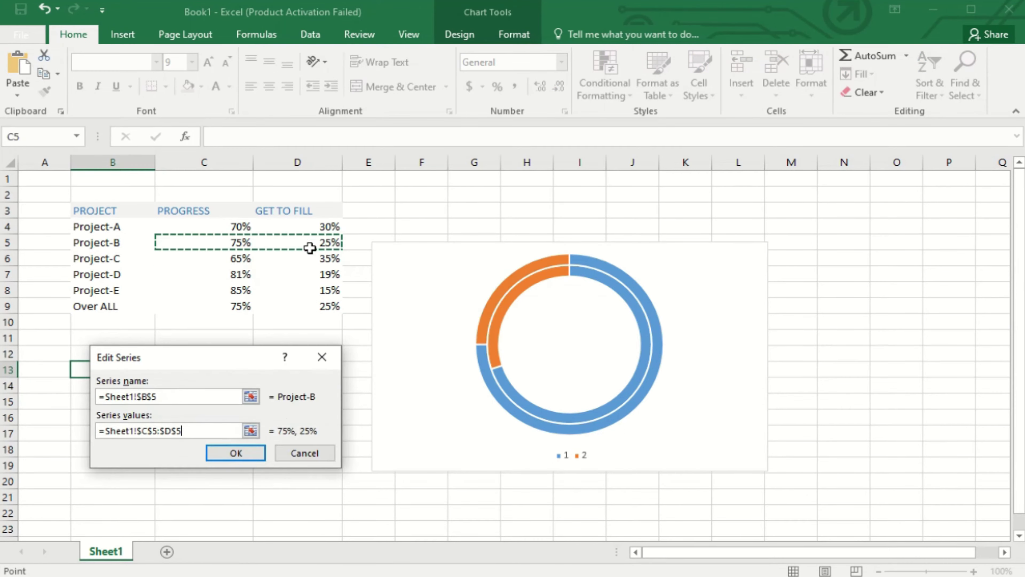
pyautogui.click(236, 452)
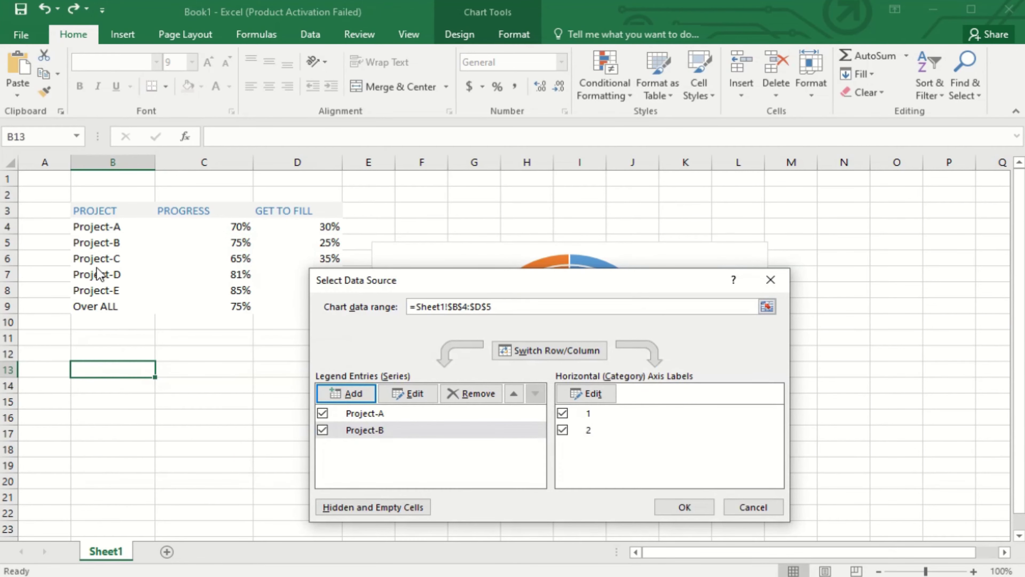
# Step: Add a third chart series named from cell B6 (Project-C) with values from C6 to D6
pyautogui.click(337, 400)
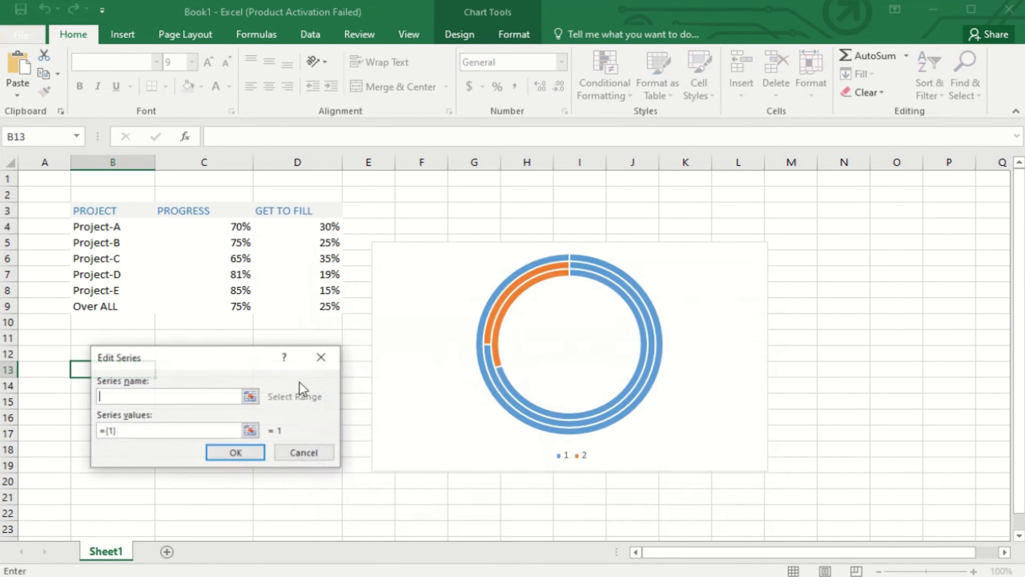
pyautogui.click(98, 263)
pyautogui.click(138, 429)
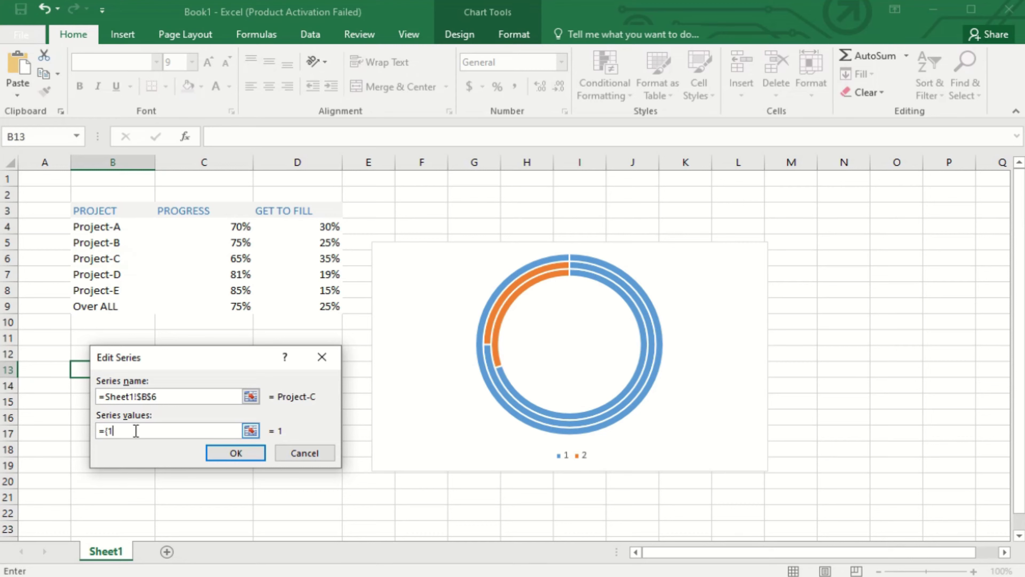
pyautogui.moveTo(206, 261); pyautogui.dragTo(284, 258)
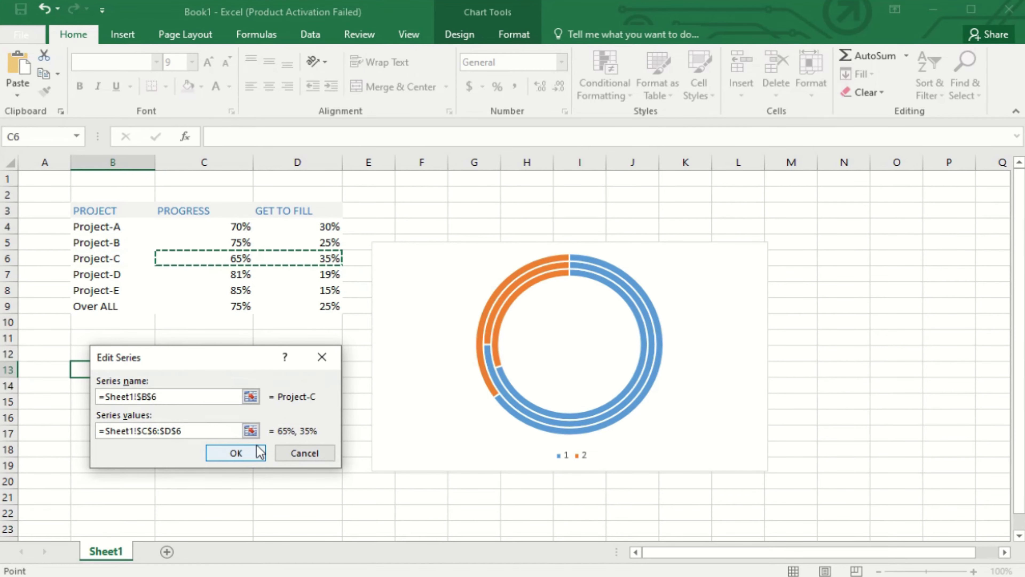
pyautogui.click(236, 453)
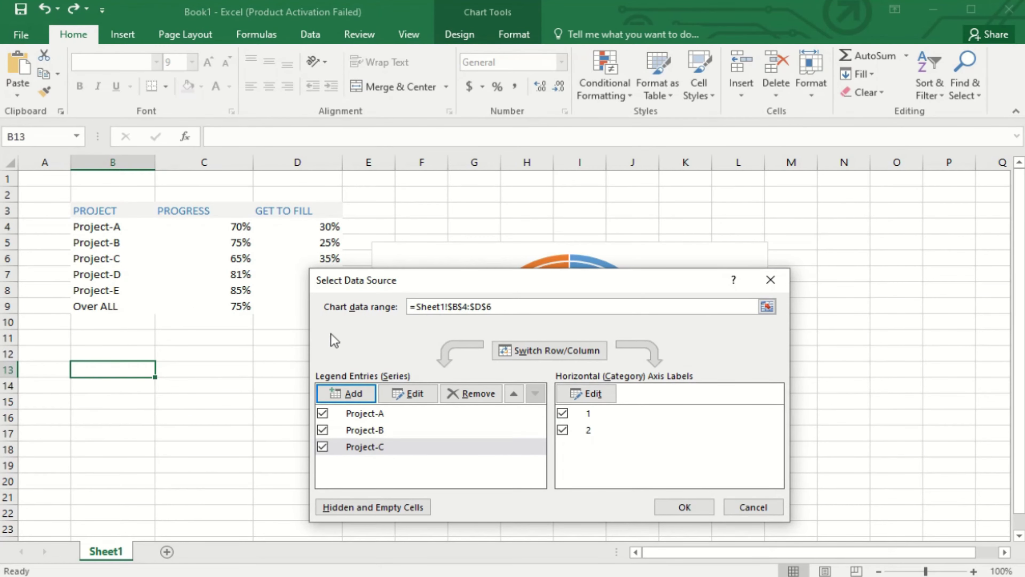
# Step: Add a fourth chart series named from cell B7 (Project-D) with values from C7 to D7
pyautogui.click(343, 394)
pyautogui.click(137, 277)
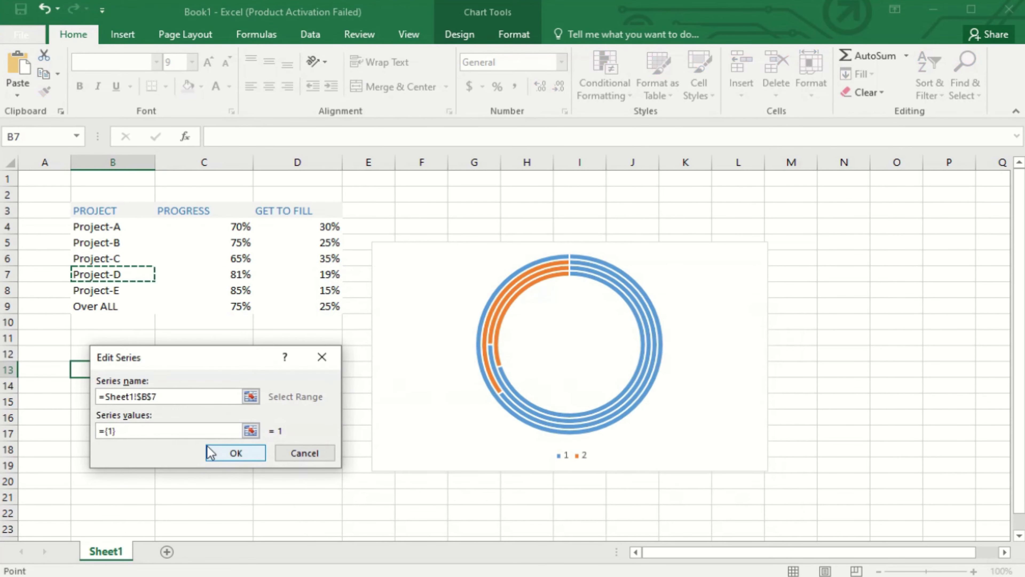
pyautogui.click(198, 430)
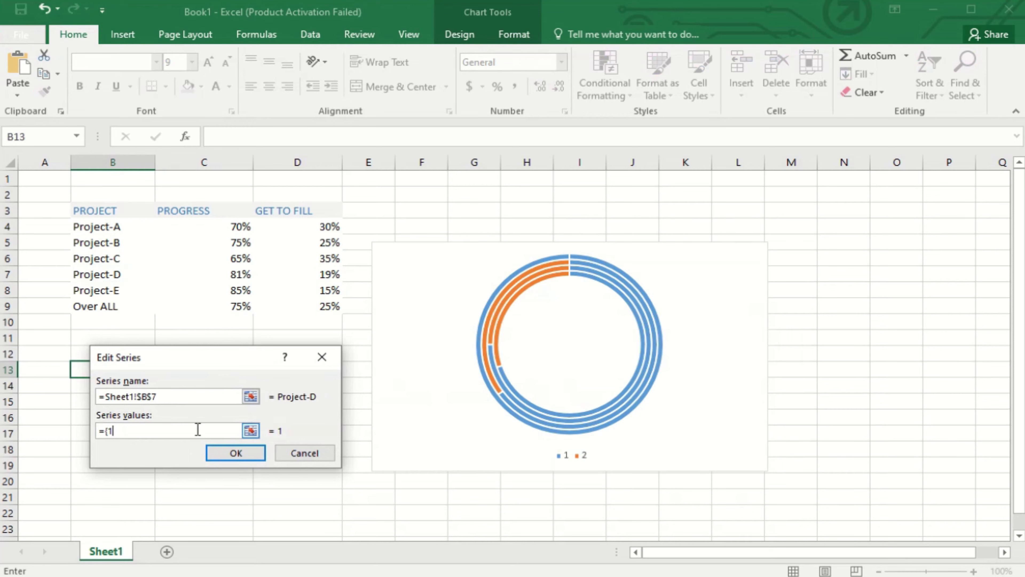
pyautogui.moveTo(212, 277); pyautogui.dragTo(260, 277)
pyautogui.click(234, 453)
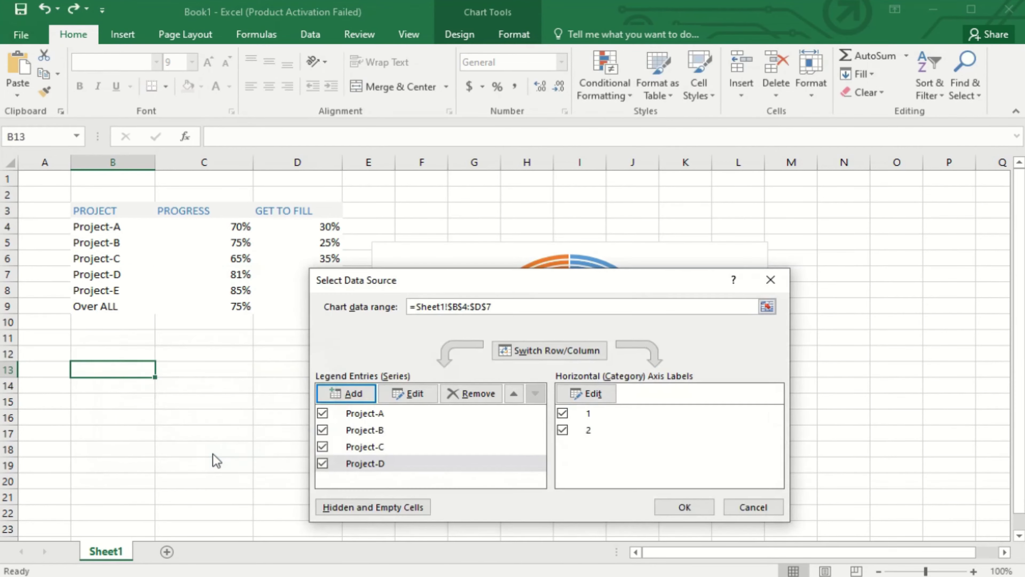
# Step: Add a fifth chart series named from cell B8 (Project-E) with values from C8 to D8
pyautogui.click(354, 393)
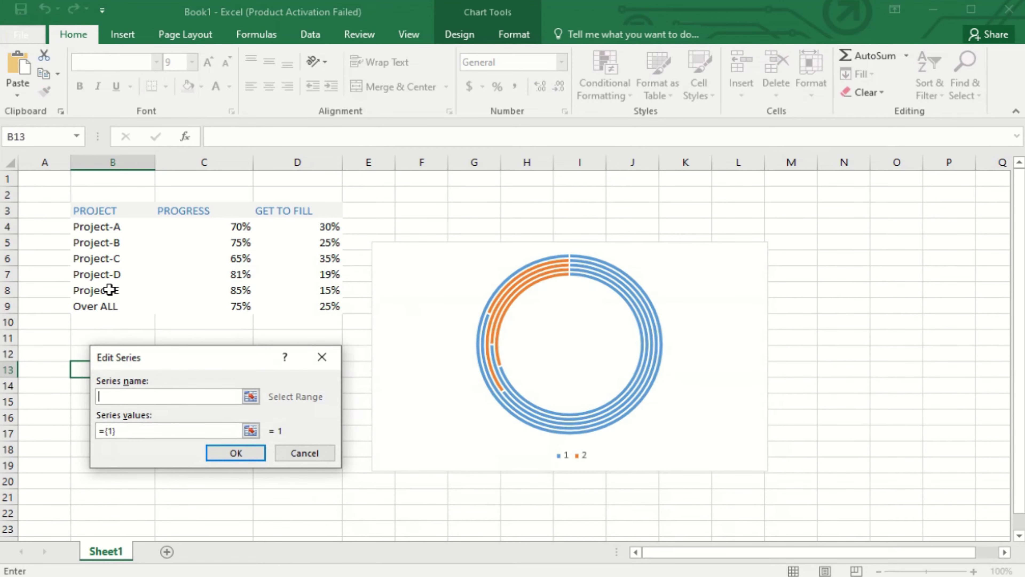
pyautogui.click(109, 289)
pyautogui.click(181, 429)
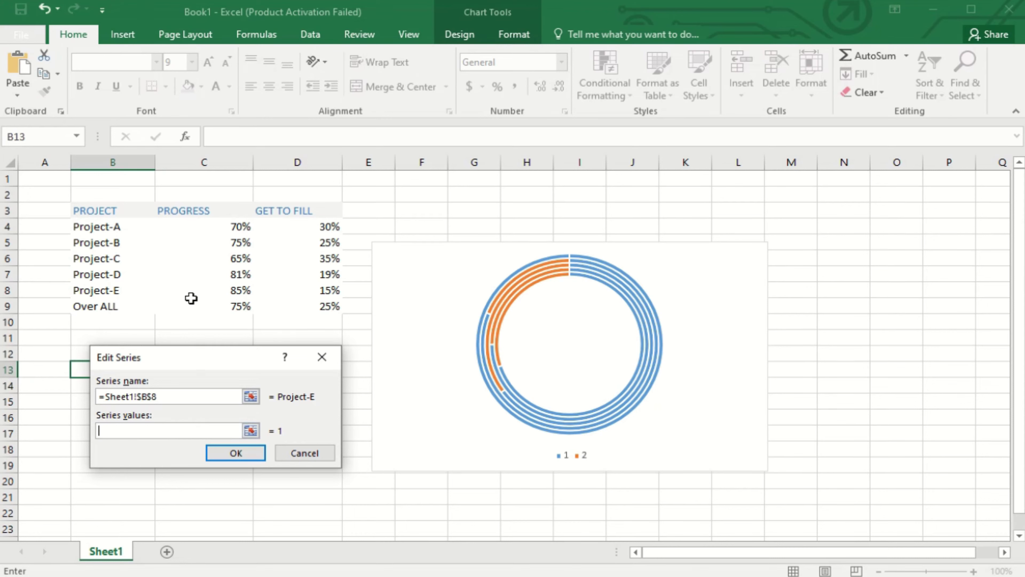
pyautogui.moveTo(195, 294); pyautogui.dragTo(309, 292)
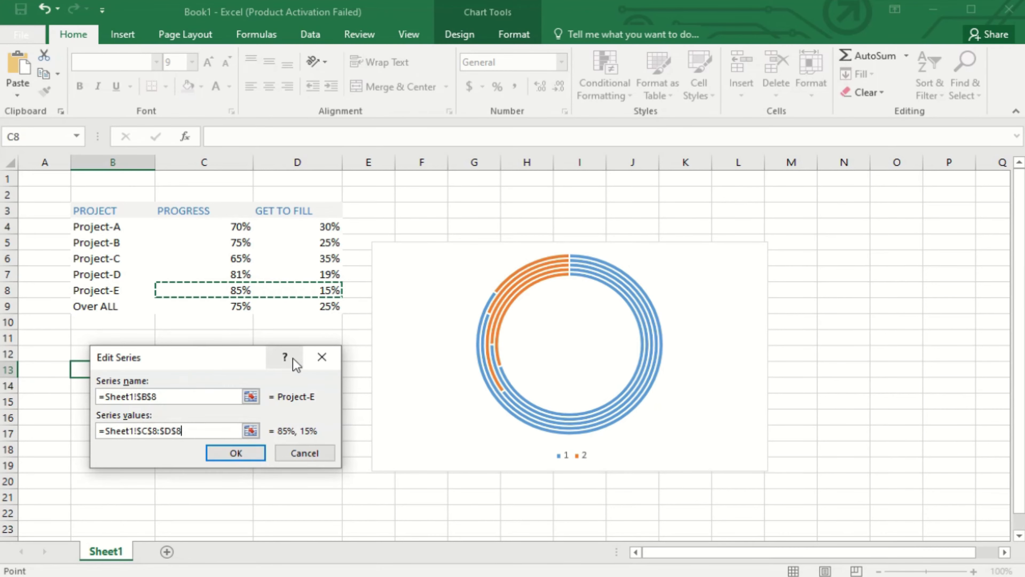
pyautogui.click(228, 453)
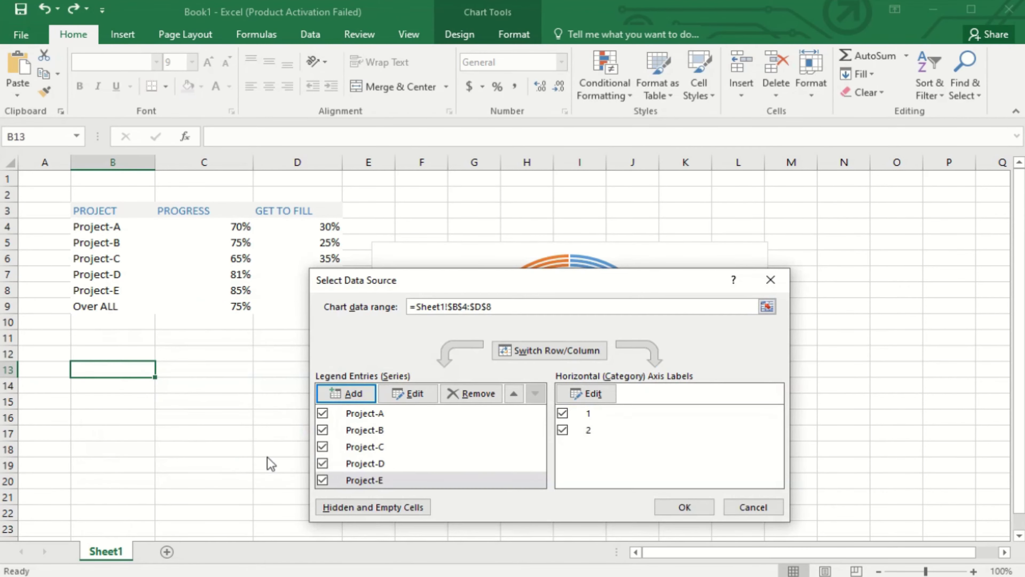
# Step: Add a sixth chart series named from cell B9 (Over ALL) with values from C9 to D9, and confirm the data source
pyautogui.click(345, 394)
pyautogui.click(109, 307)
pyautogui.click(174, 433)
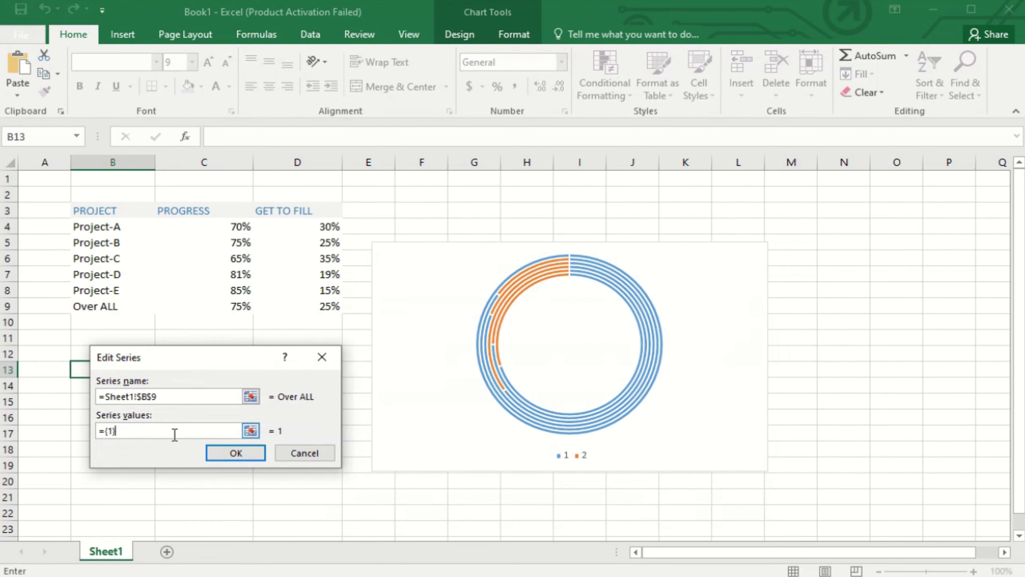
pyautogui.moveTo(212, 307); pyautogui.dragTo(305, 306)
pyautogui.click(236, 453)
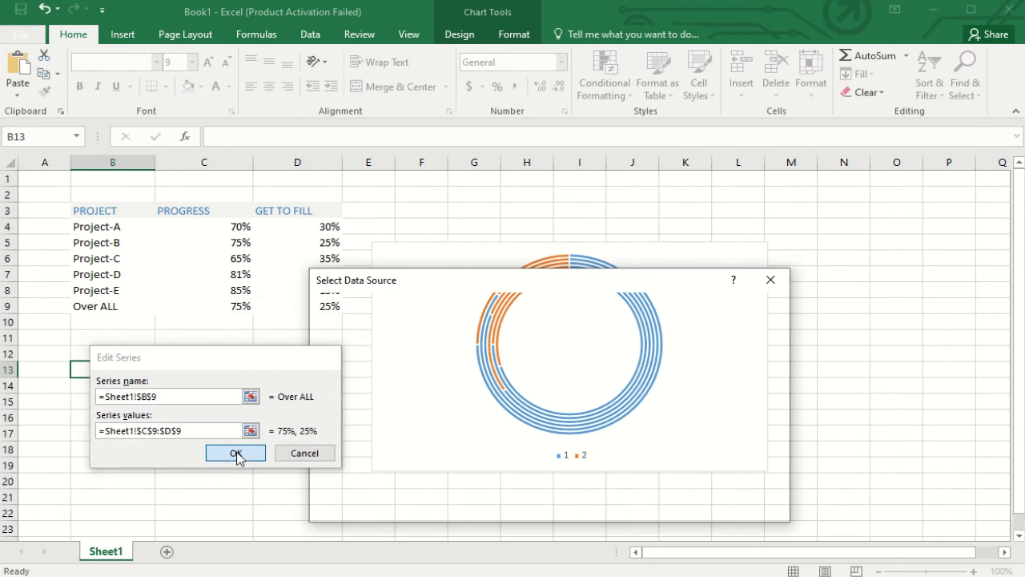
pyautogui.click(687, 509)
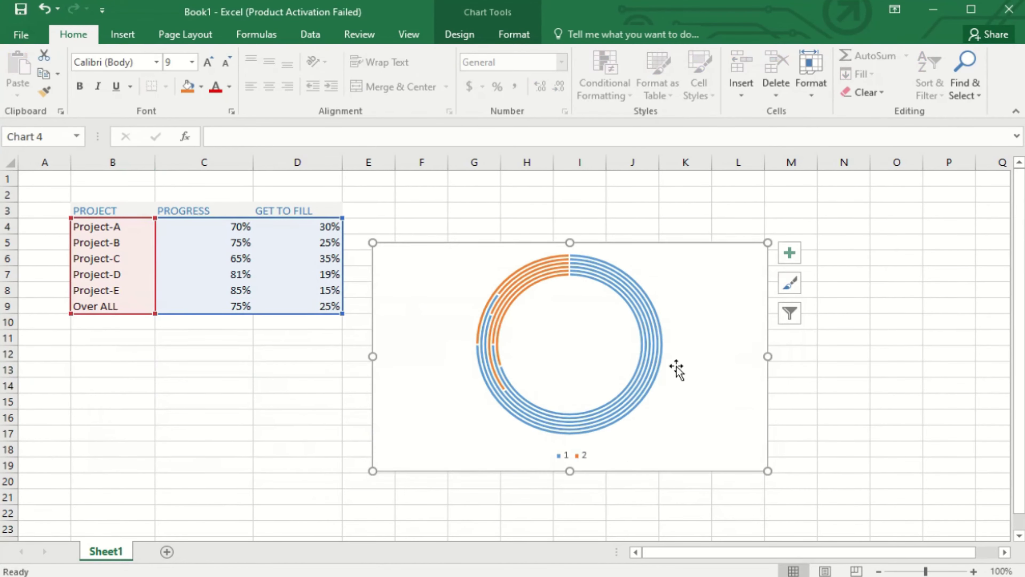
# Step: Apply the third chart style, with a grey gradient background, thick rings and dark percentage labels, to the doughnut chart
pyautogui.click(789, 313)
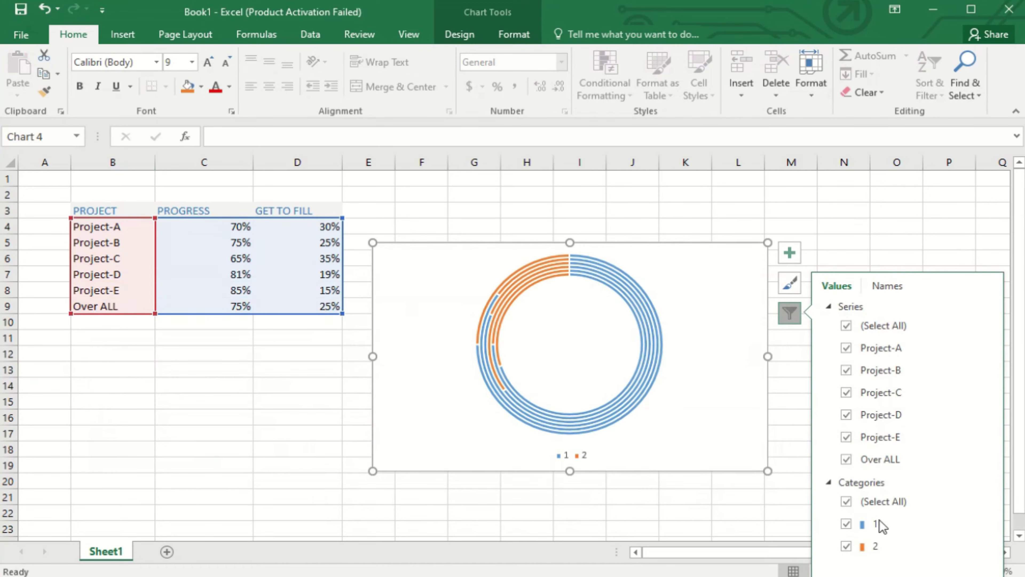
pyautogui.click(880, 286)
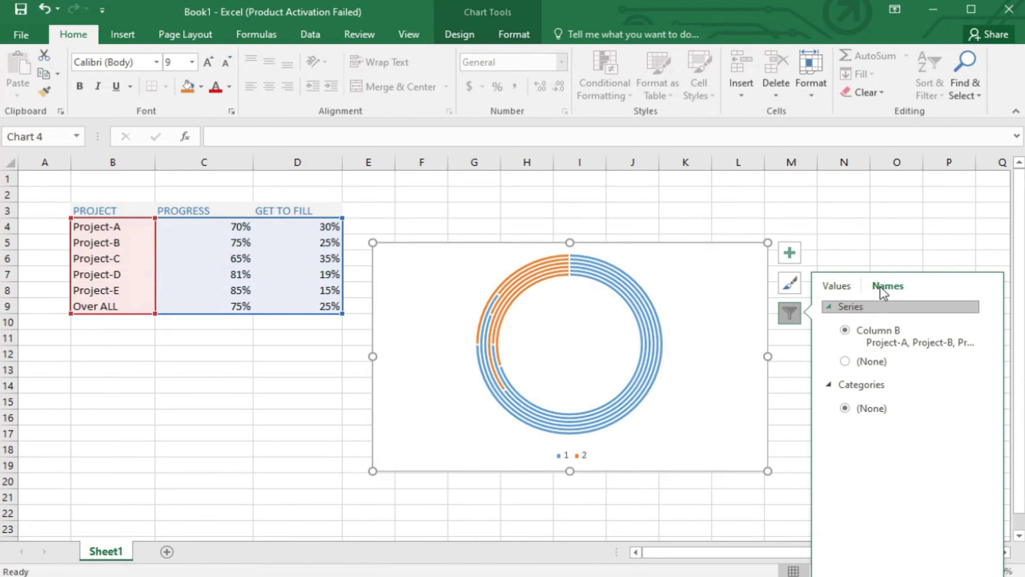
pyautogui.click(788, 284)
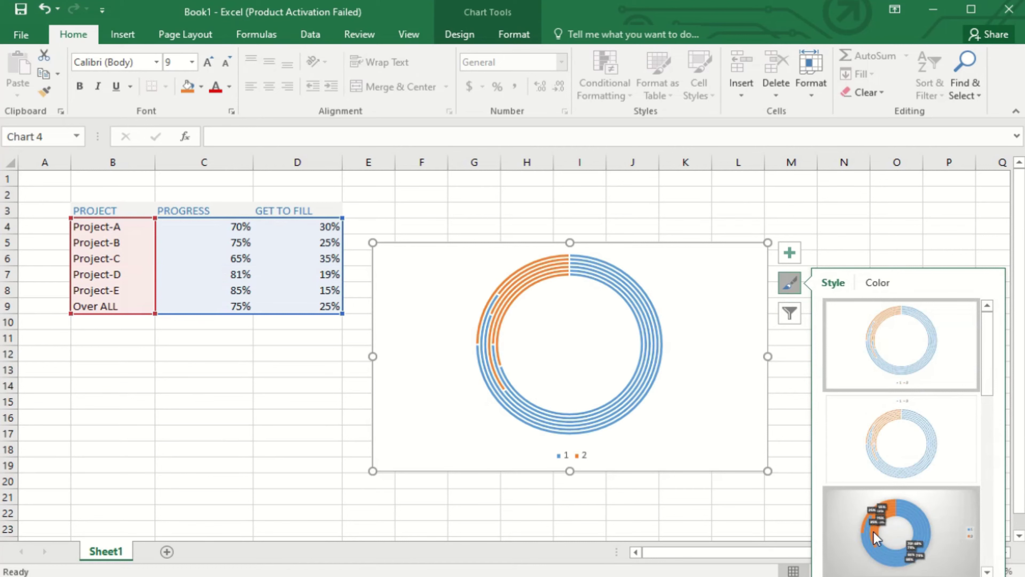
pyautogui.click(837, 505)
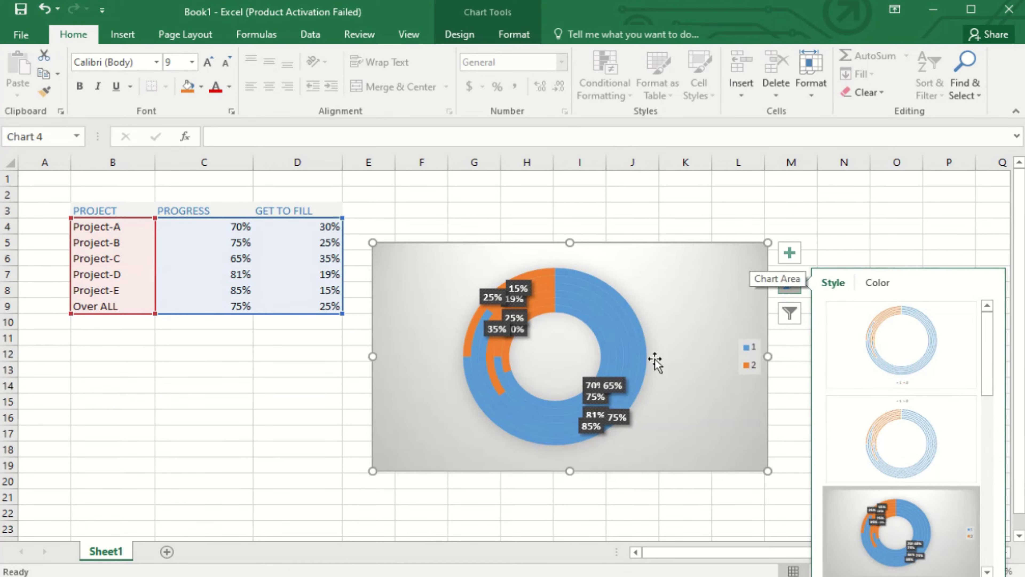
# Step: Enlarge the doughnut's plot area to nearly the full chart height and centre it within the chart
pyautogui.click(646, 290)
pyautogui.moveTo(648, 268); pyautogui.dragTo(673, 263)
pyautogui.moveTo(463, 446); pyautogui.dragTo(450, 456)
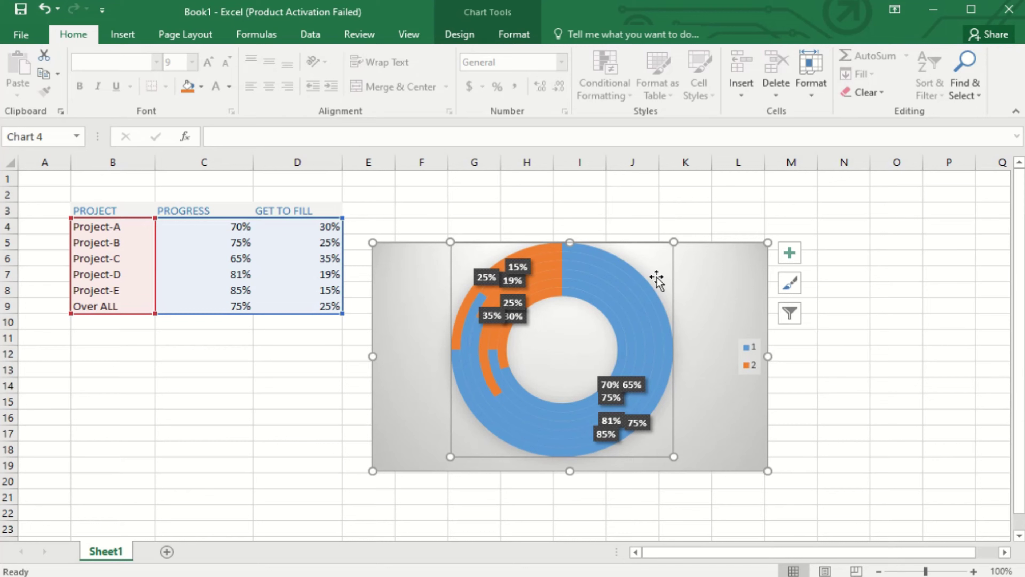
pyautogui.moveTo(659, 281); pyautogui.dragTo(666, 285)
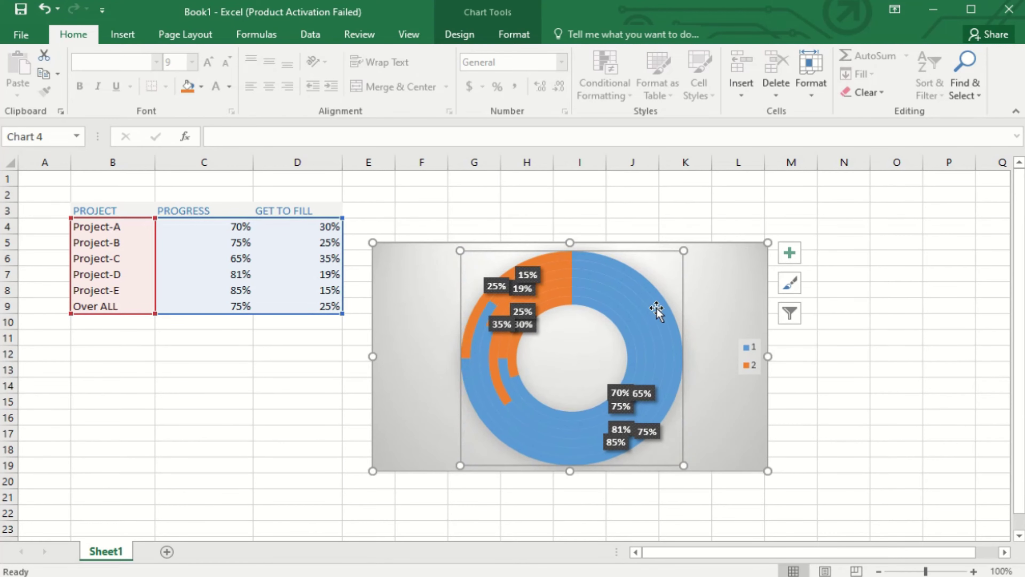
pyautogui.click(418, 368)
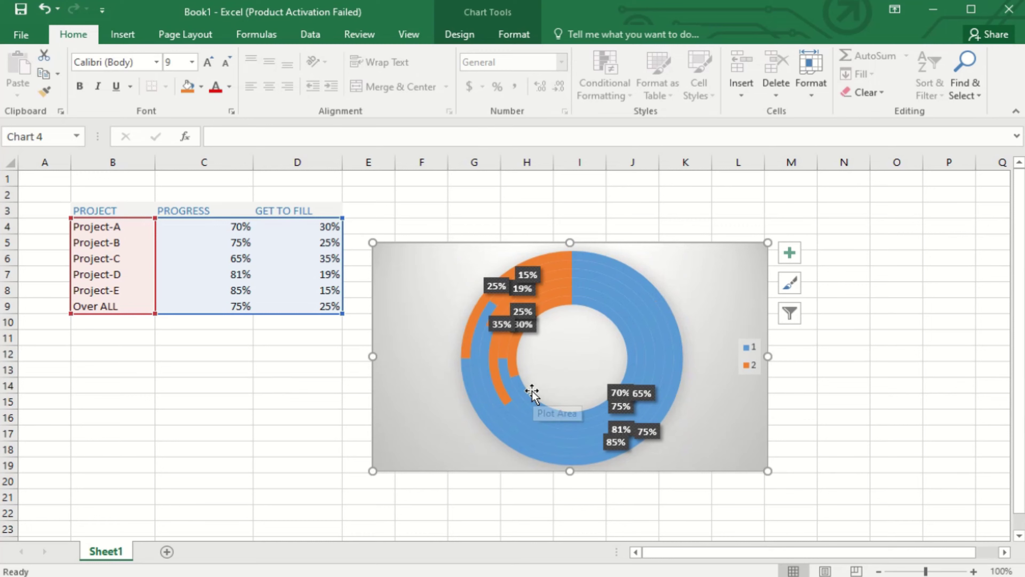
# Step: Give the chart area a solid fill in the white theme colour
pyautogui.click(789, 253)
pyautogui.click(790, 253)
pyautogui.doubleClick(718, 269)
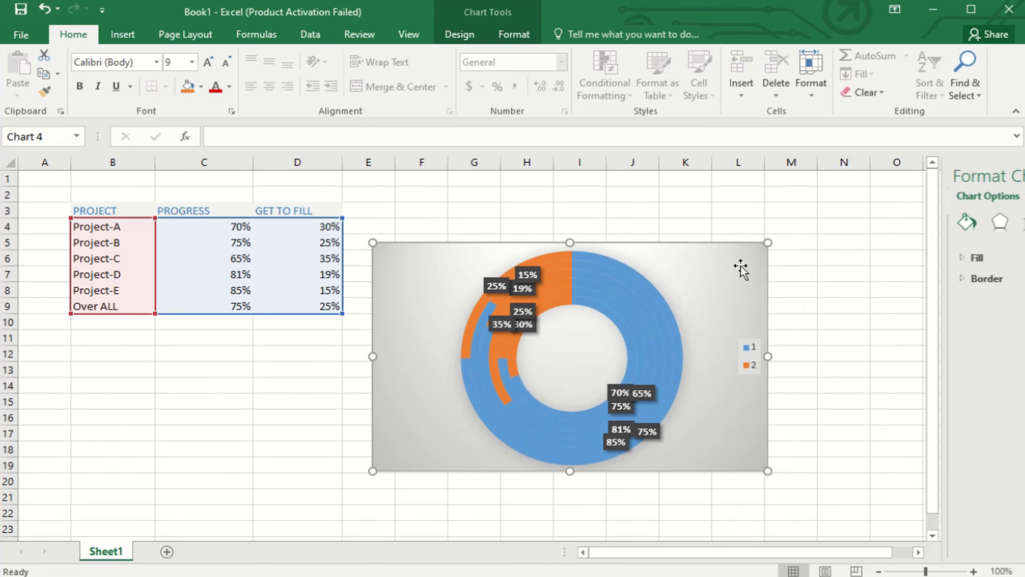
pyautogui.click(831, 258)
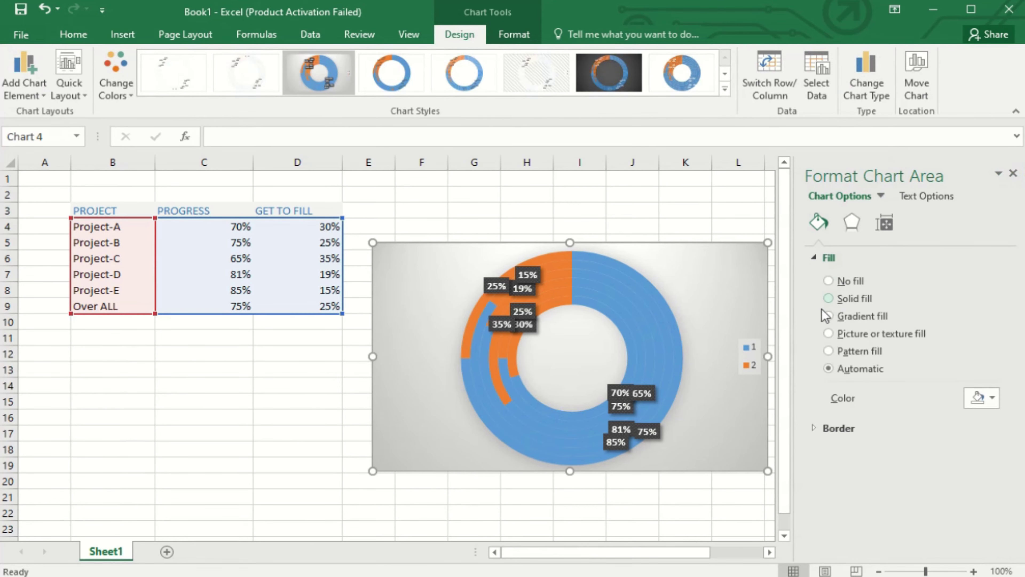
pyautogui.click(828, 281)
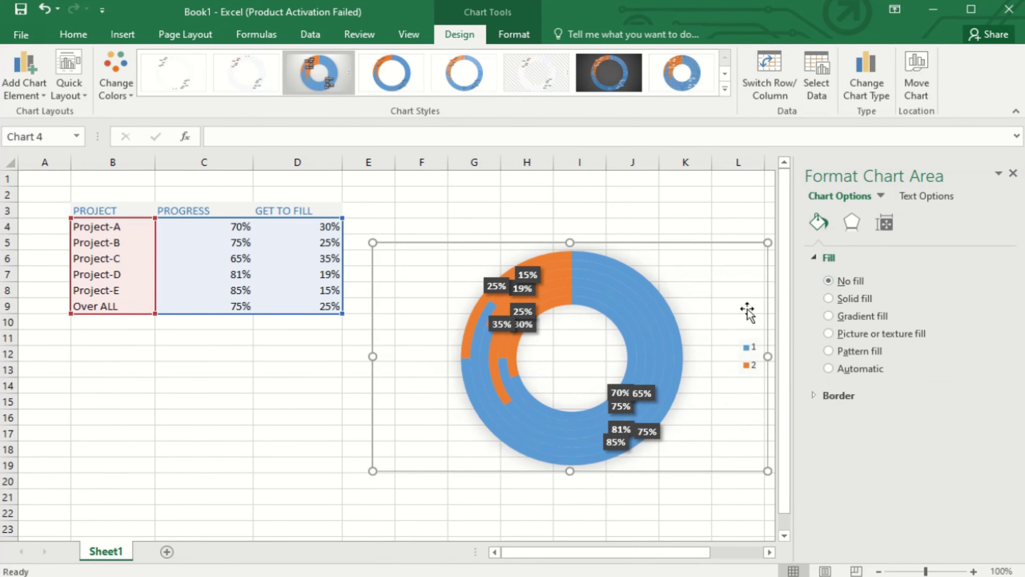
pyautogui.click(828, 299)
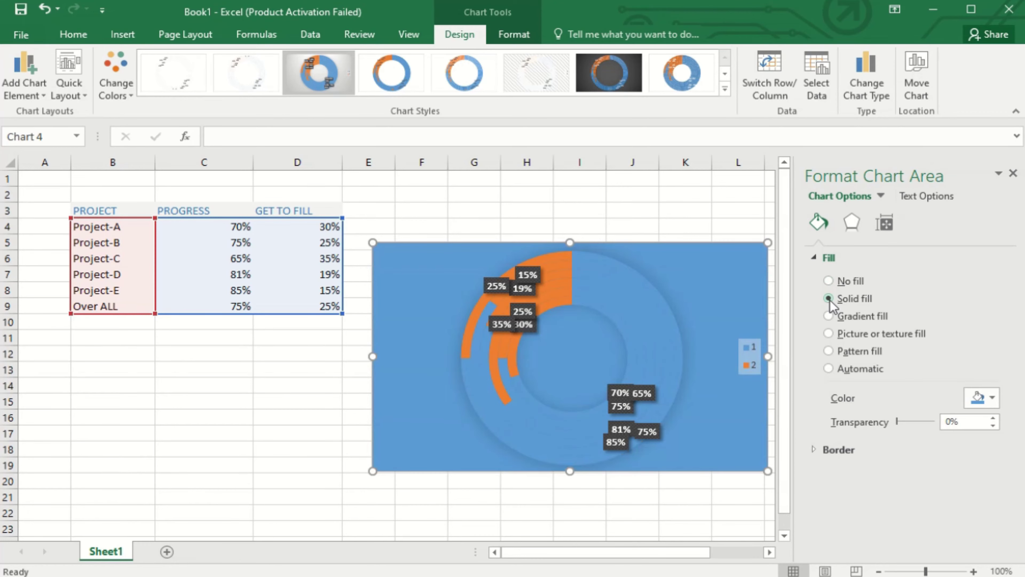
pyautogui.click(977, 397)
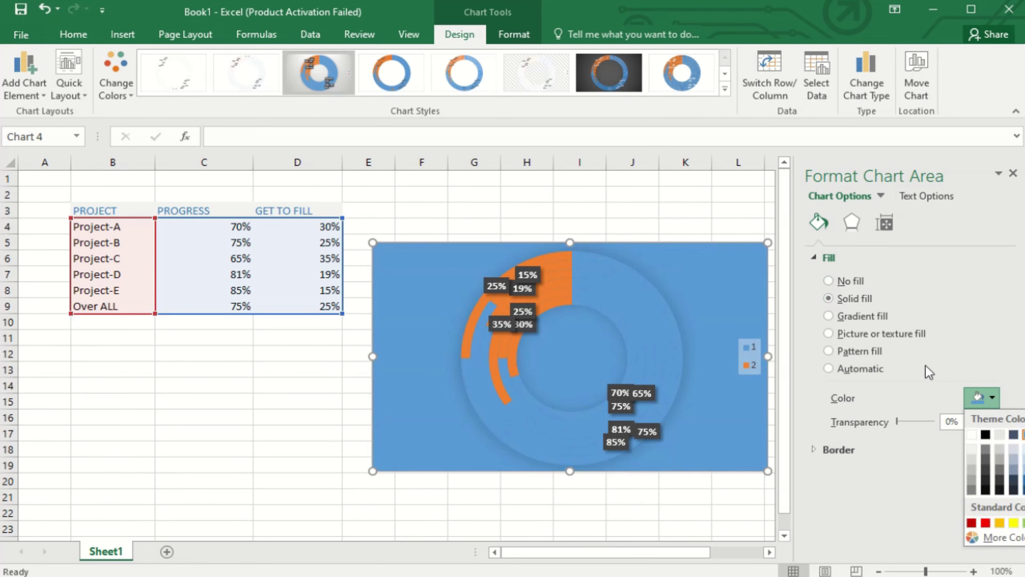
pyautogui.click(972, 435)
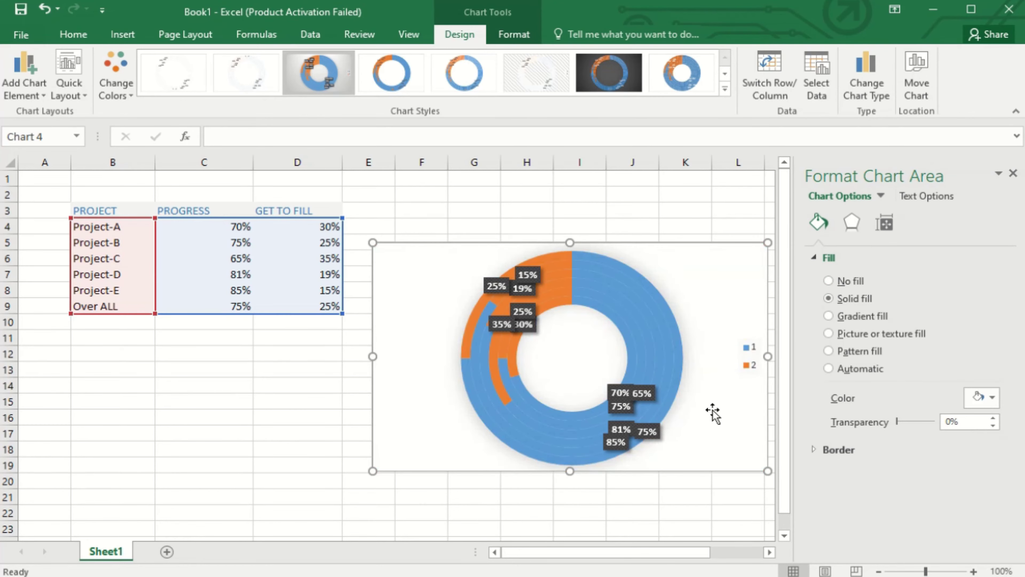
# Step: Close the formatting pane and enlarge the chart from its upper-right corner, up to row 3 and across to column N
pyautogui.click(248, 464)
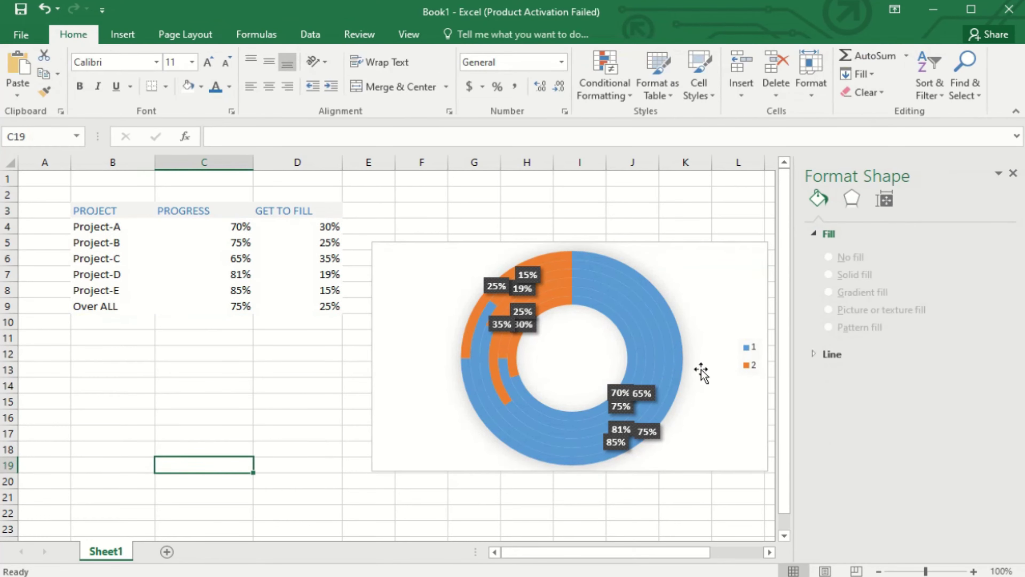
pyautogui.click(1014, 172)
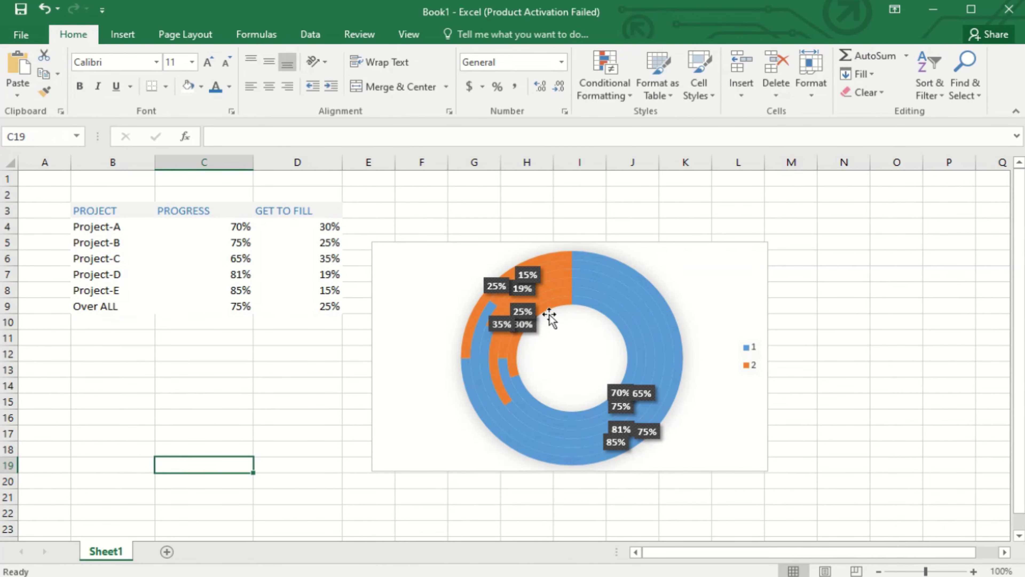
pyautogui.click(680, 247)
pyautogui.moveTo(767, 243); pyautogui.dragTo(847, 206)
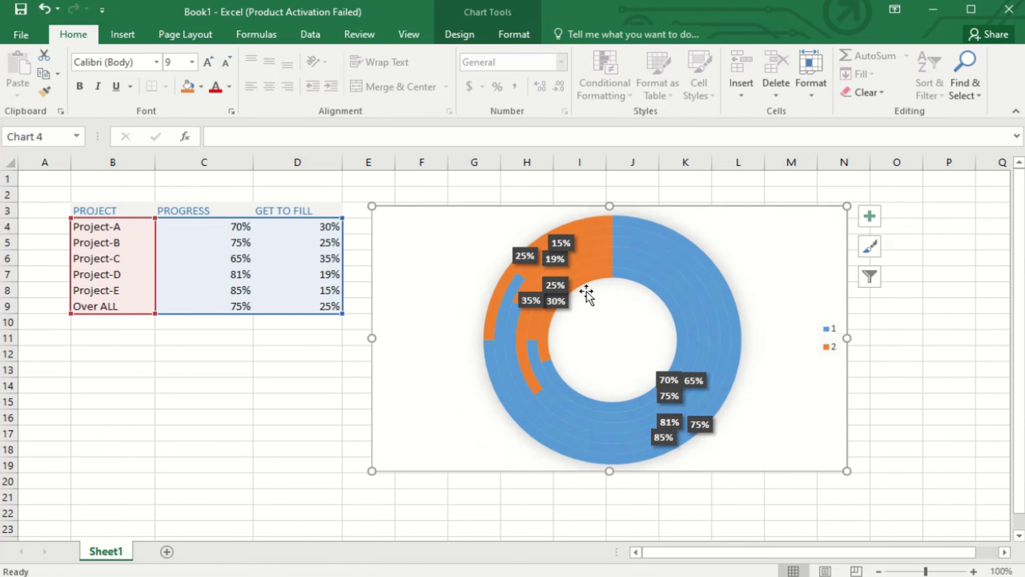
pyautogui.click(584, 282)
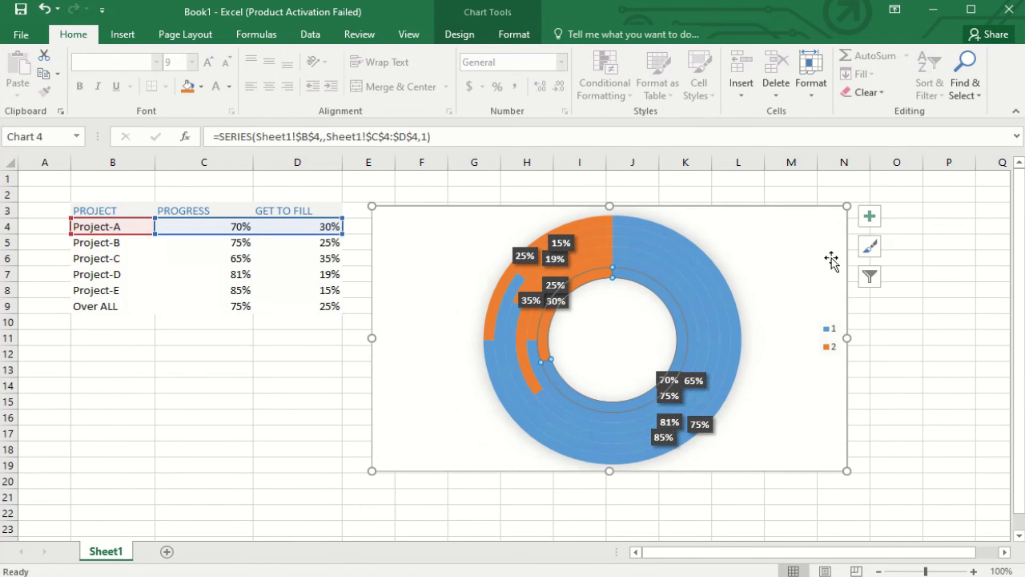
pyautogui.rightClick(592, 280)
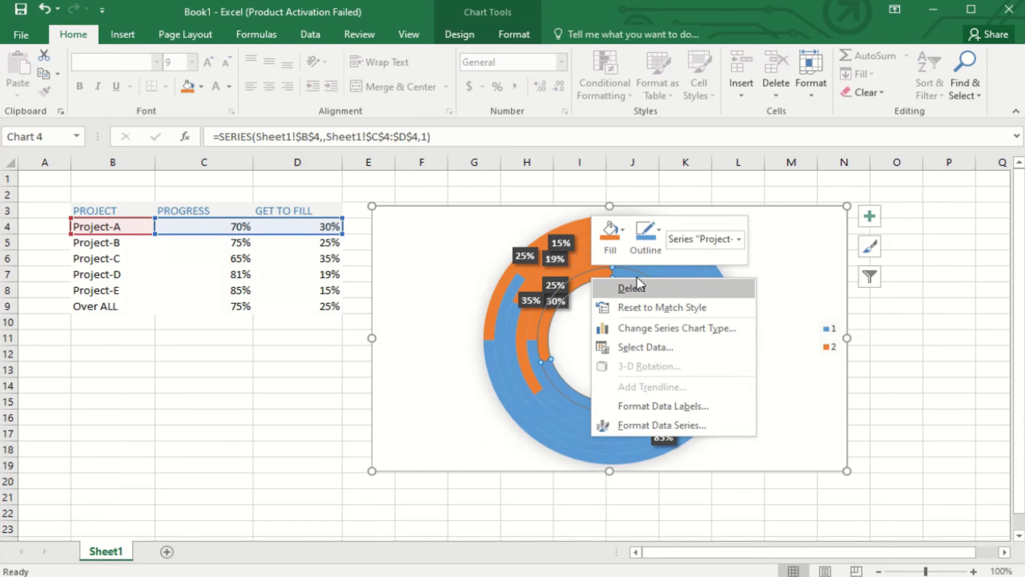
pyautogui.click(624, 232)
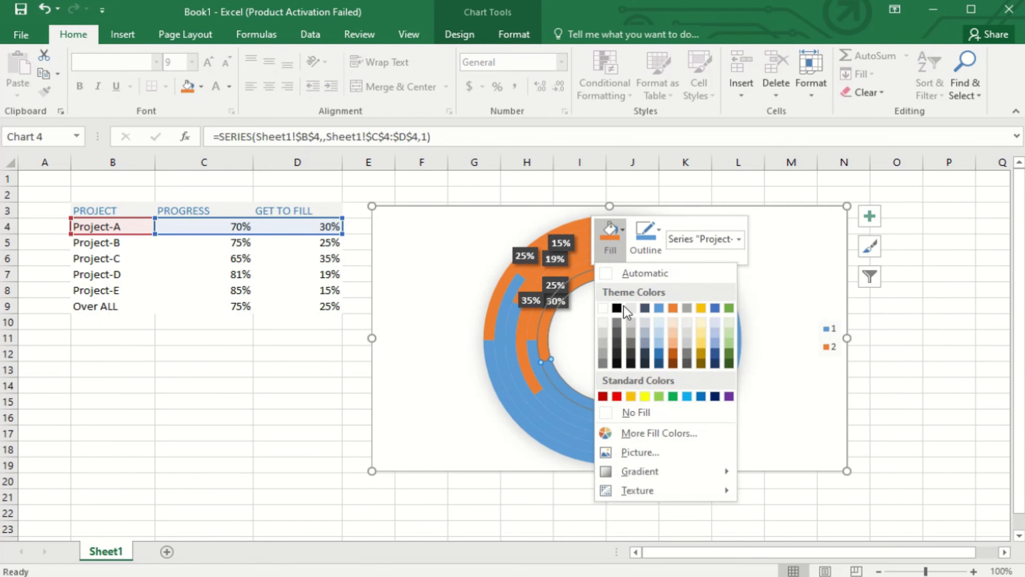
pyautogui.click(544, 343)
pyautogui.rightClick(547, 343)
pyautogui.click(581, 297)
pyautogui.click(581, 297)
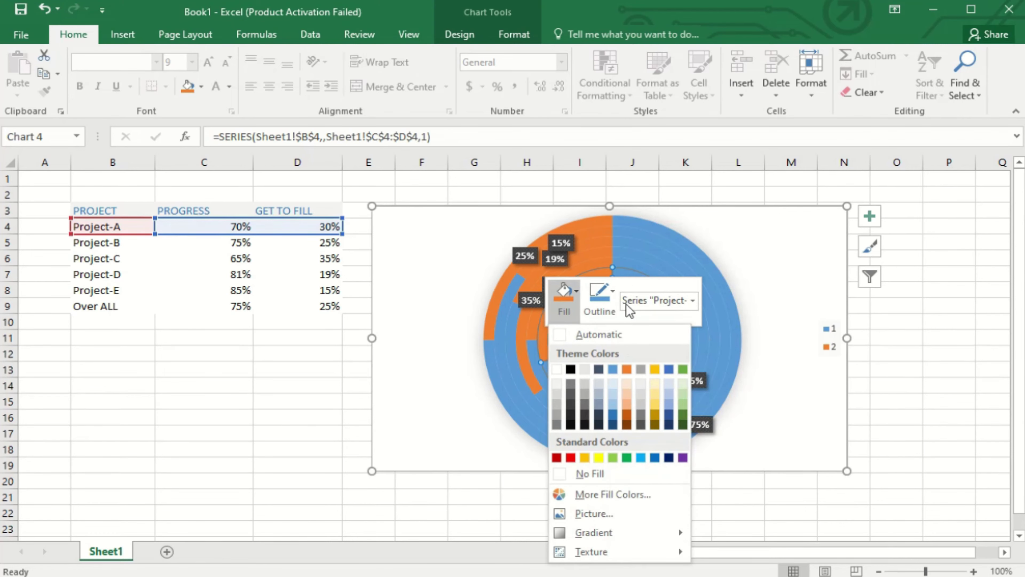
pyautogui.click(805, 353)
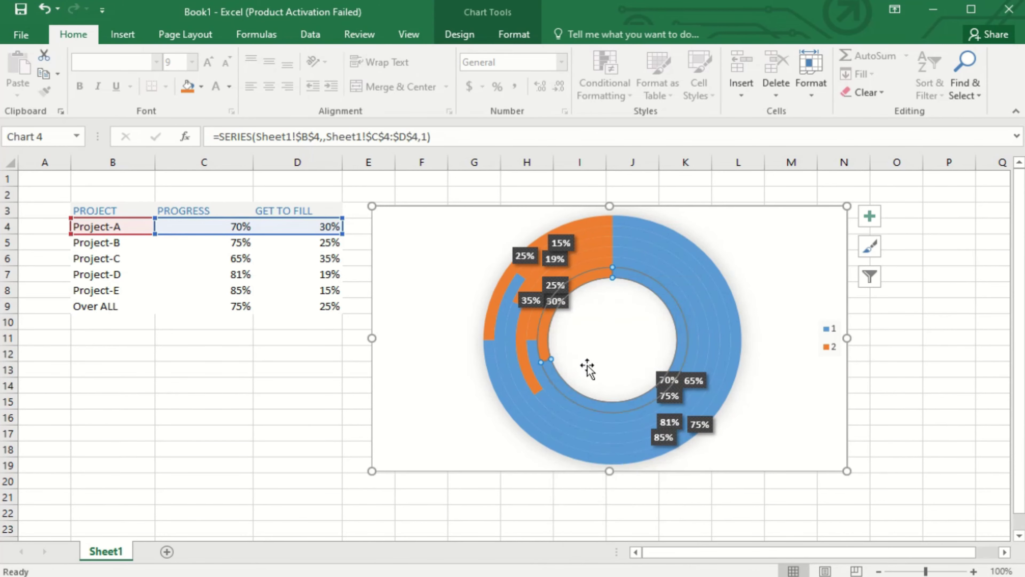
pyautogui.rightClick(608, 272)
pyautogui.click(624, 230)
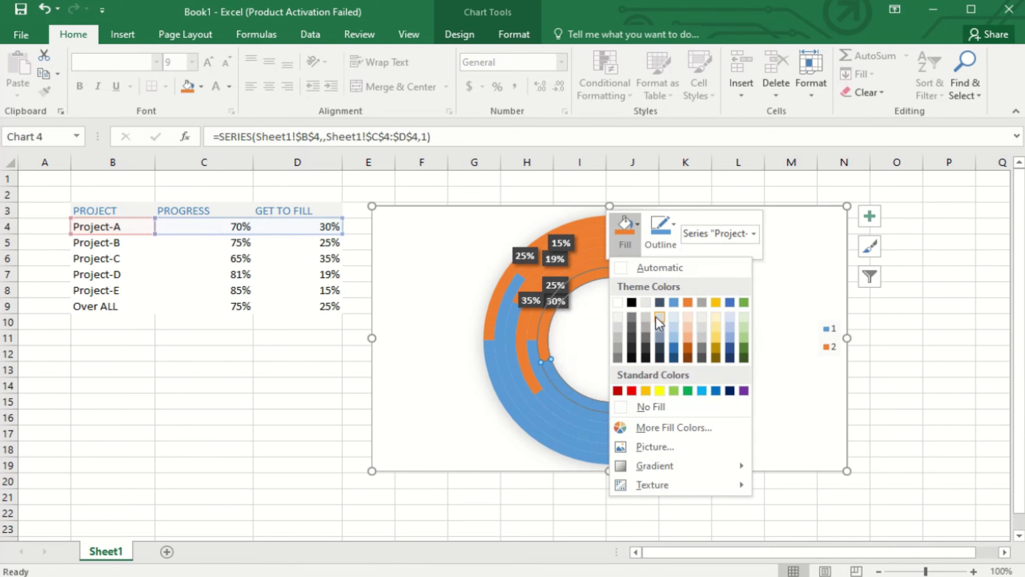
pyautogui.press('Escape')
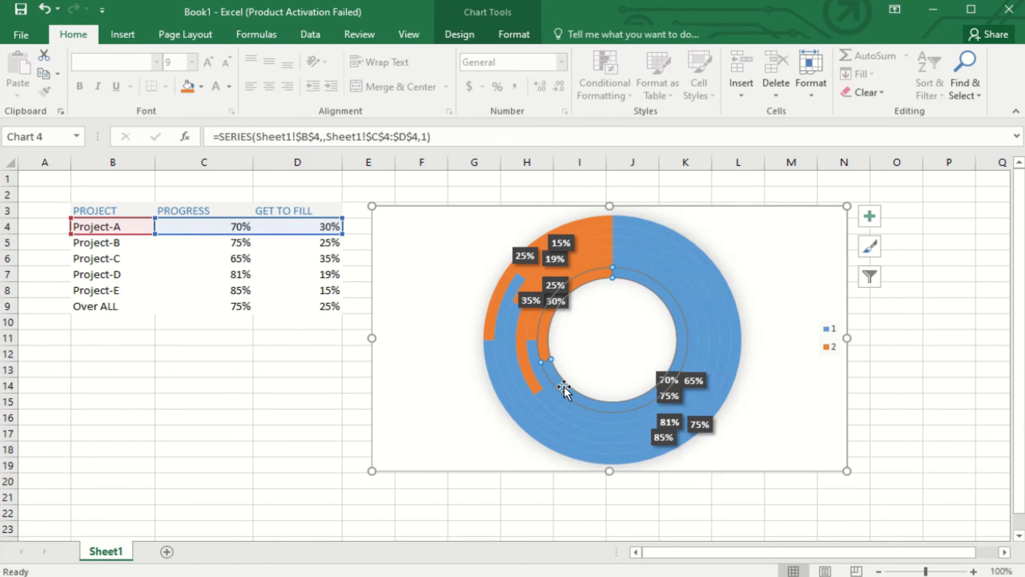
# Step: Fill the remainder slice of the innermost Project-A ring with the white theme colour
pyautogui.rightClick(542, 344)
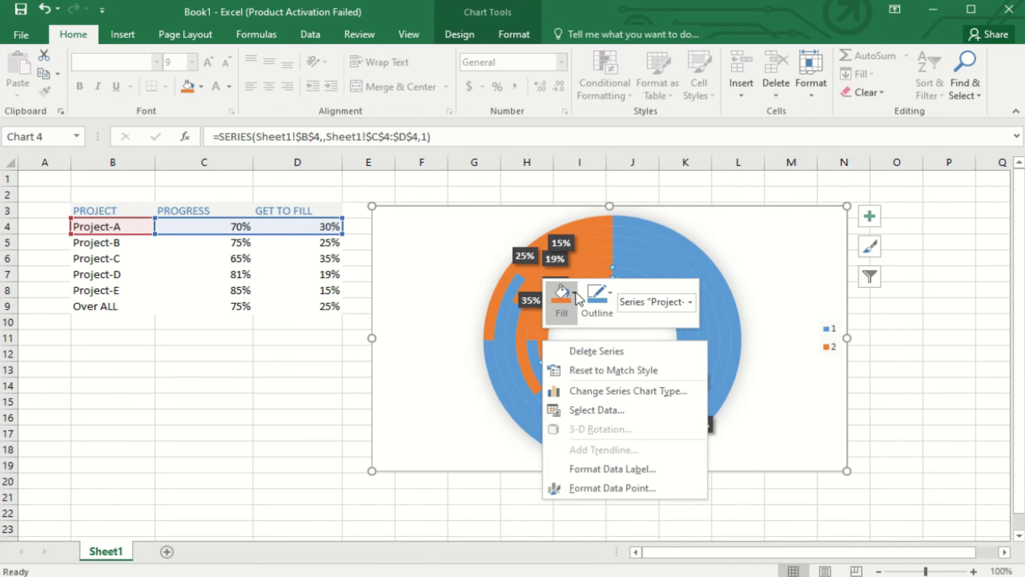
pyautogui.click(562, 299)
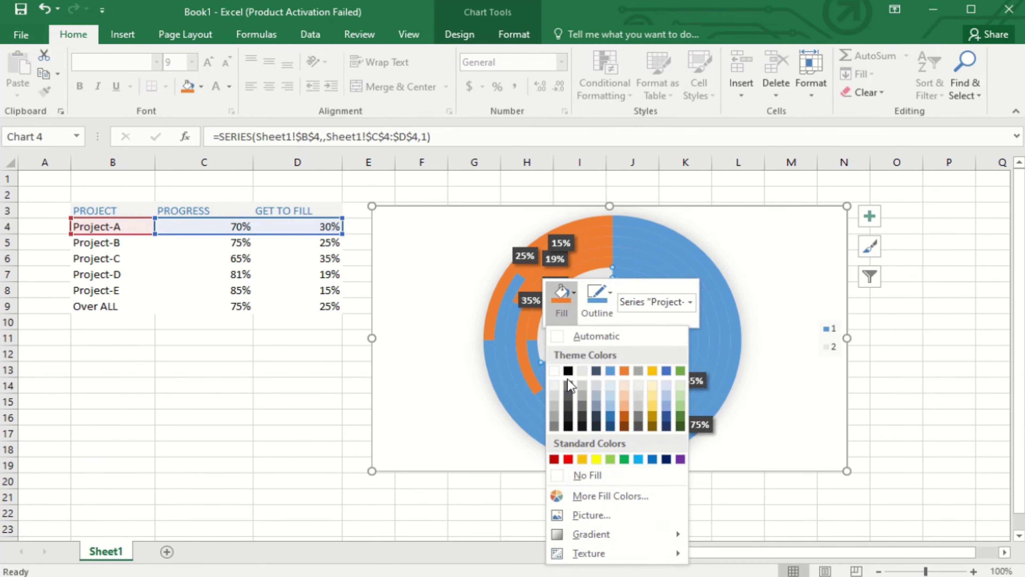
pyautogui.click(555, 370)
pyautogui.click(613, 310)
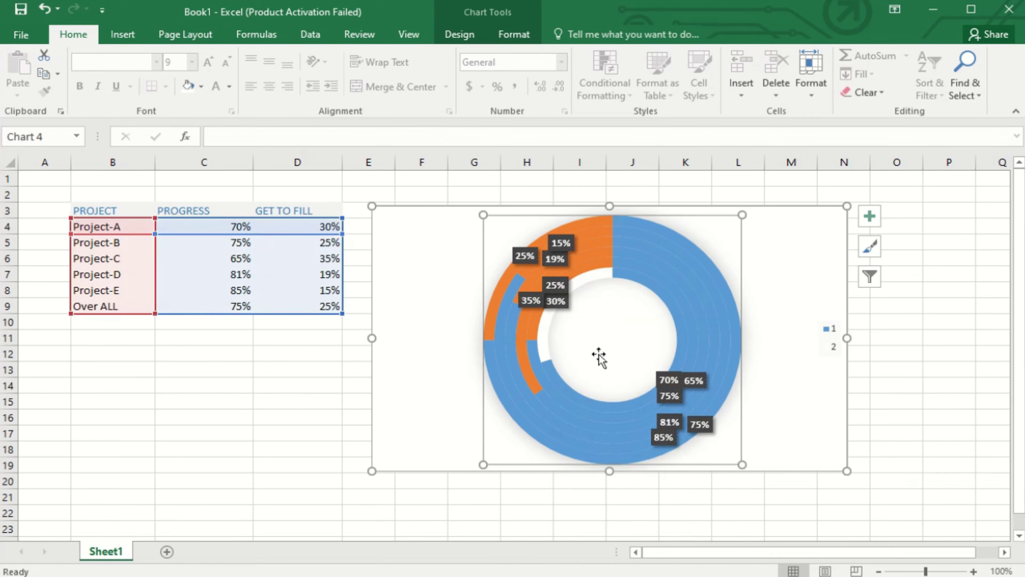
# Step: Fill the remainder slice of the Project-B ring with the white theme colour
pyautogui.click(597, 266)
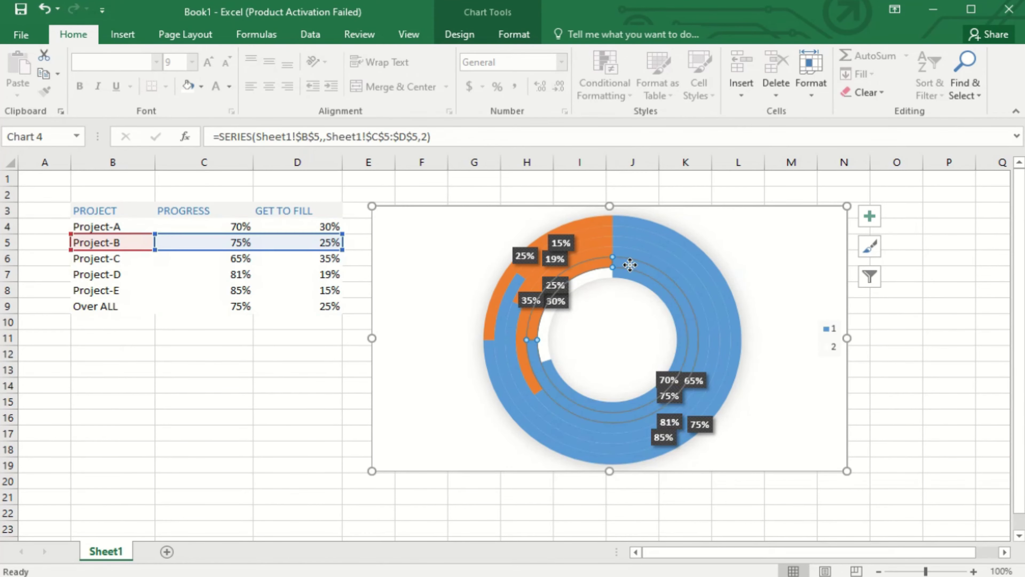
pyautogui.rightClick(593, 266)
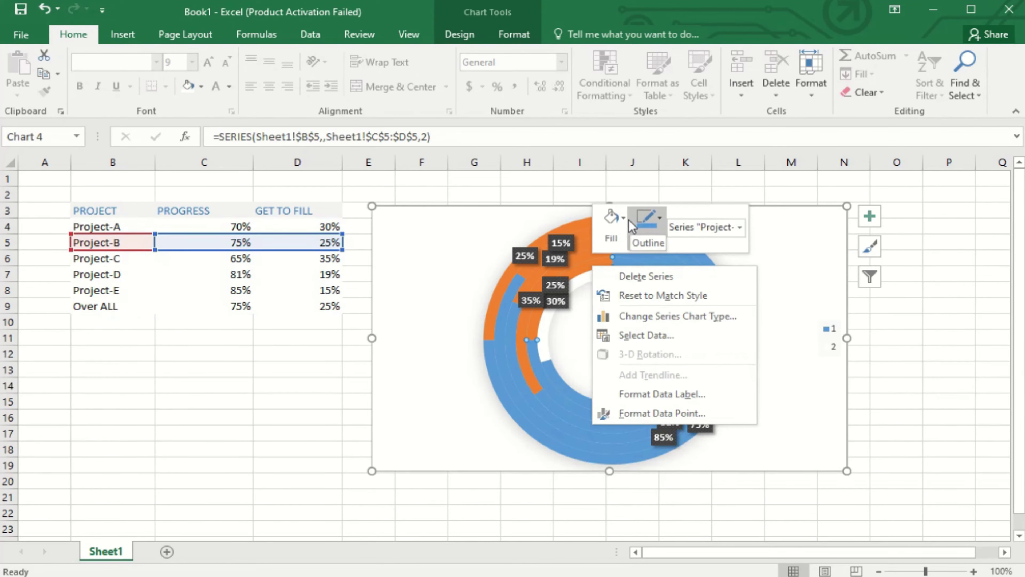
pyautogui.click(624, 219)
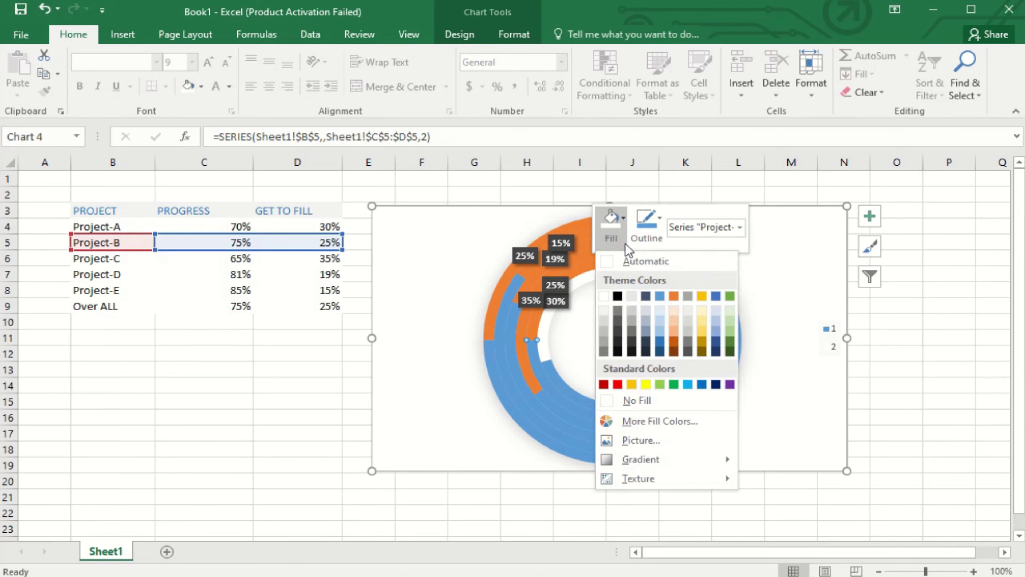
pyautogui.click(604, 296)
pyautogui.click(579, 348)
pyautogui.click(521, 333)
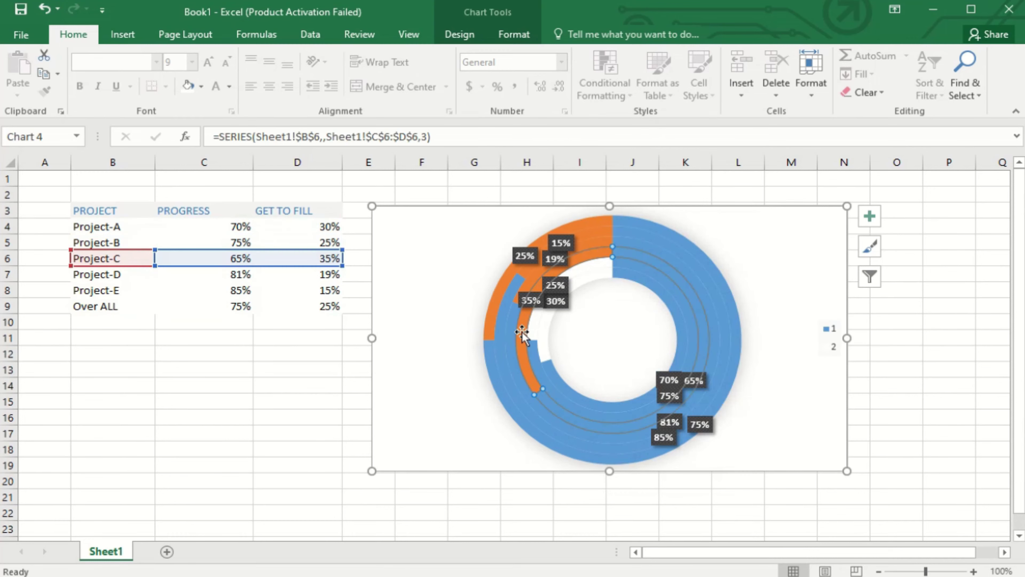
pyautogui.rightClick(600, 258)
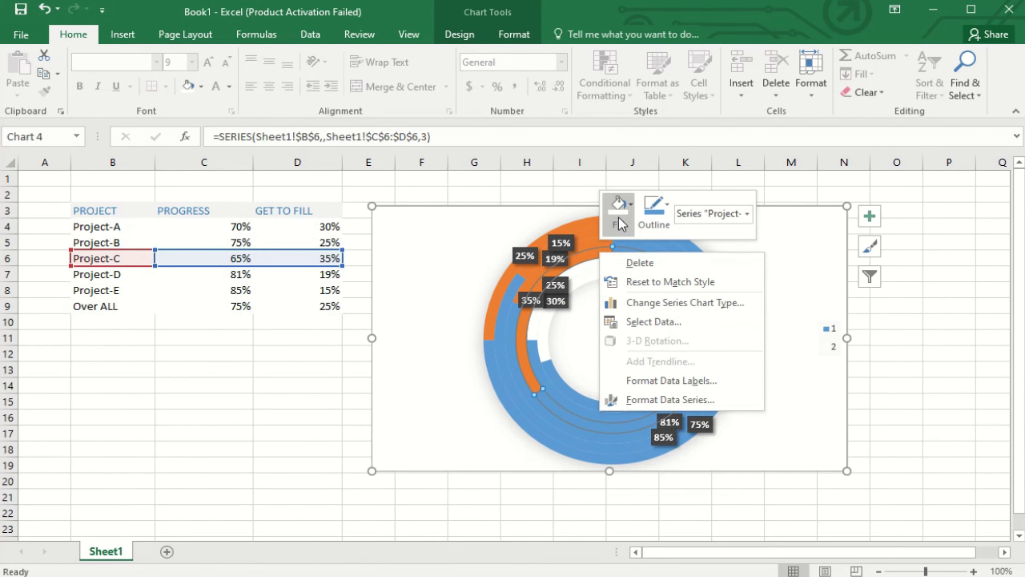
pyautogui.click(619, 206)
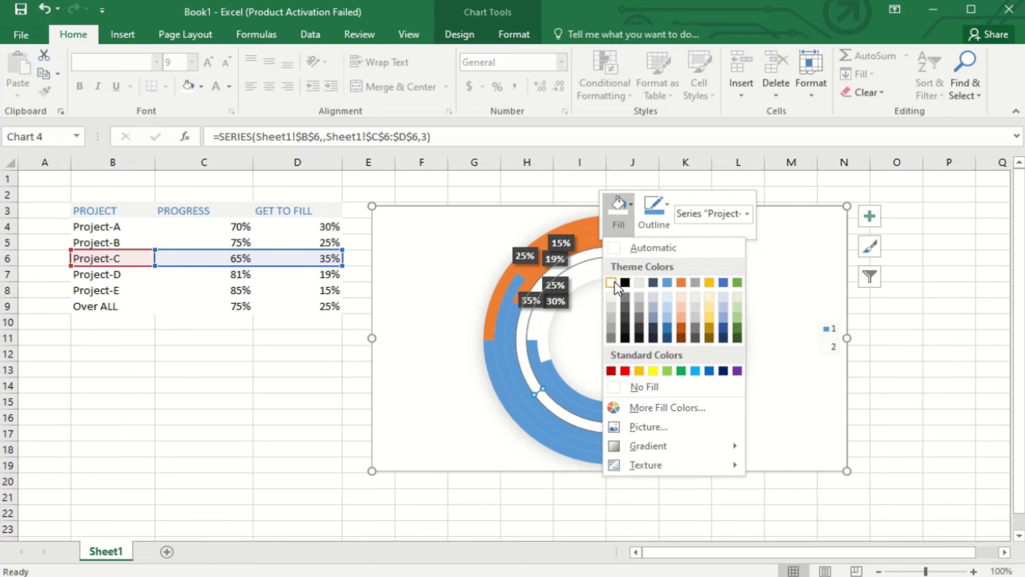
pyautogui.click(574, 353)
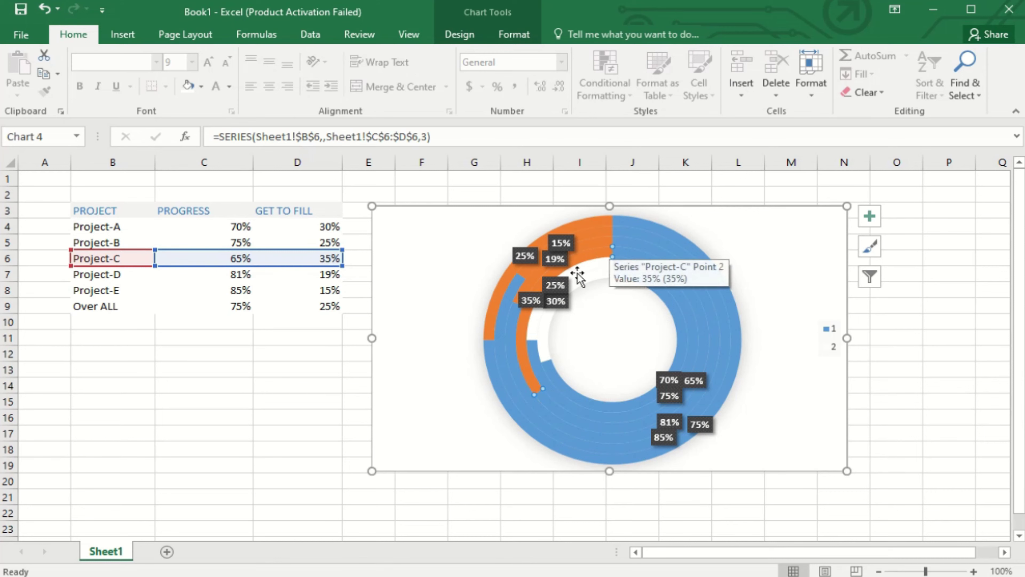
pyautogui.rightClick(532, 389)
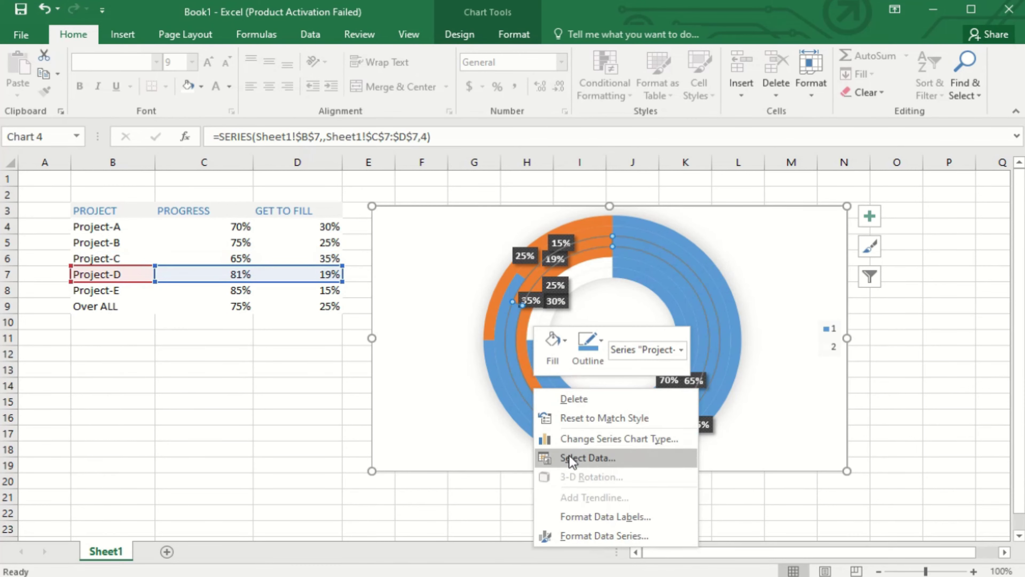
pyautogui.click(563, 355)
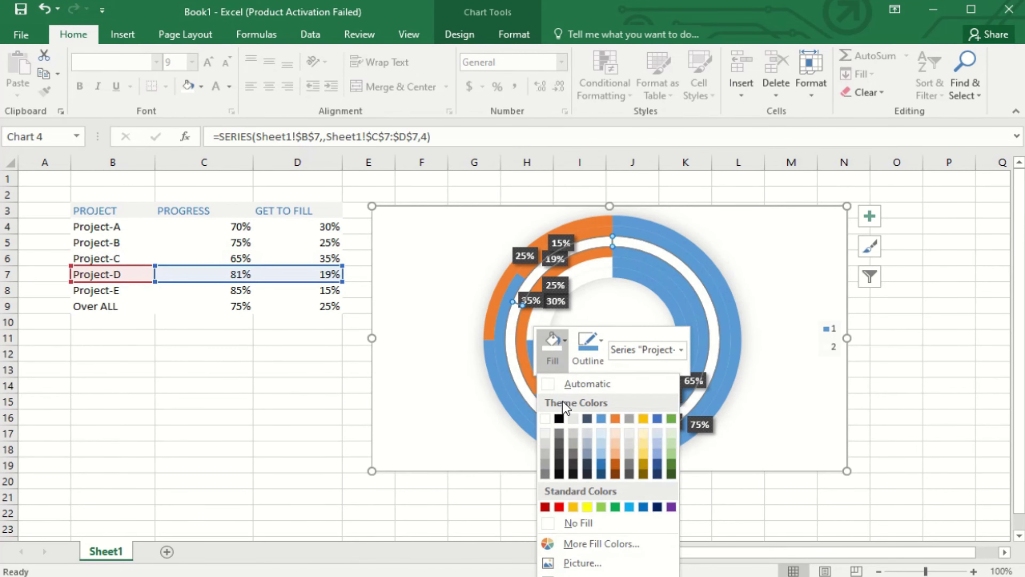
pyautogui.click(605, 310)
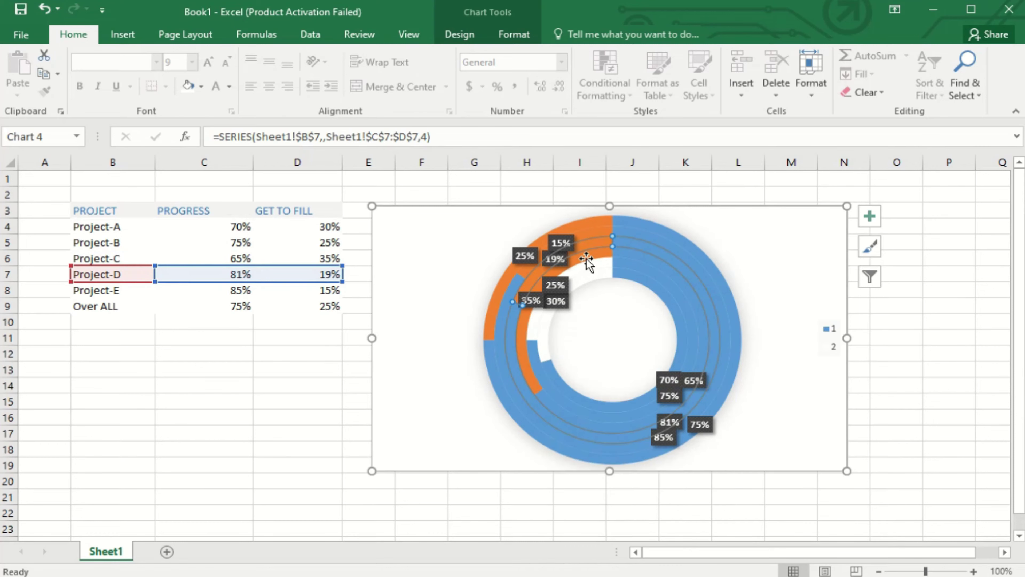
# Step: Select only the remainder slice of the Project-C ring and fill it with the white theme colour
pyautogui.click(587, 257)
pyautogui.doubleClick(587, 257)
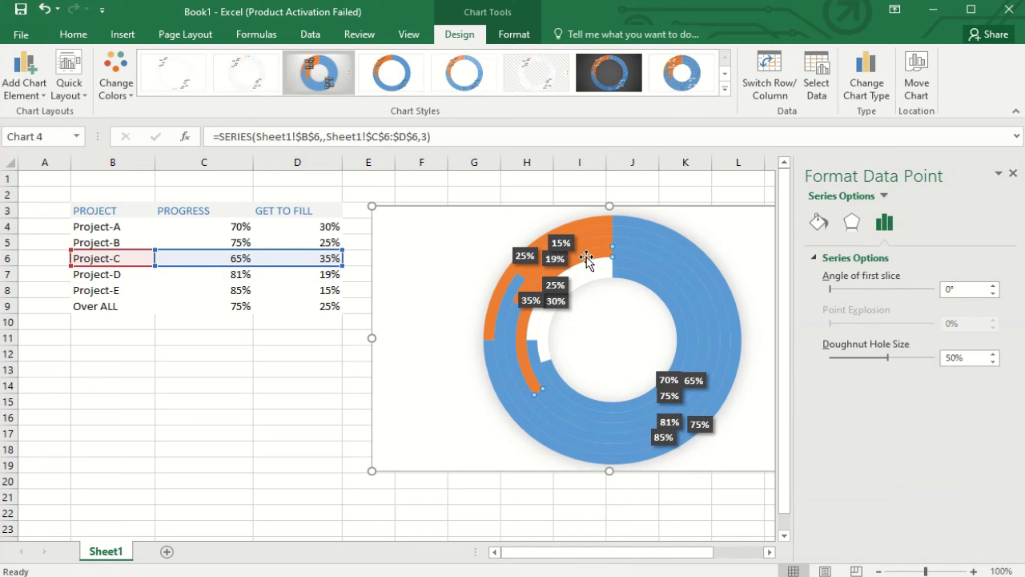
pyautogui.rightClick(587, 257)
pyautogui.click(606, 213)
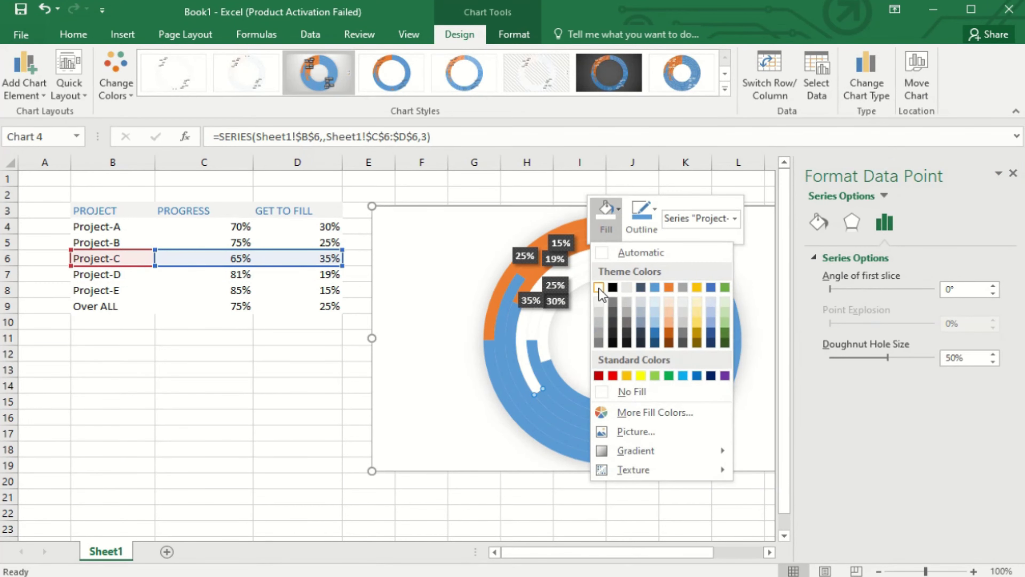
pyautogui.click(598, 289)
pyautogui.click(618, 360)
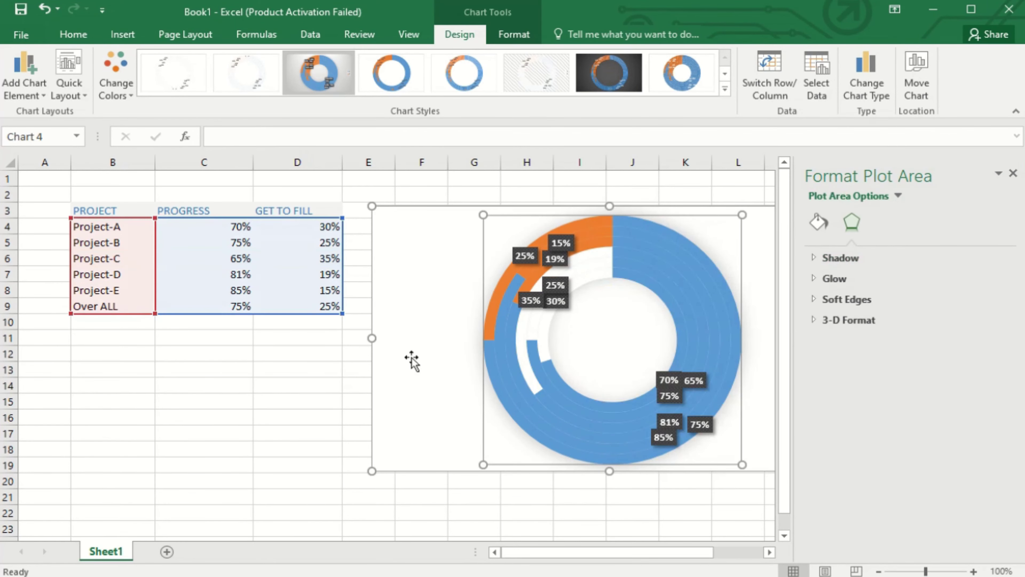
pyautogui.click(412, 359)
pyautogui.click(535, 279)
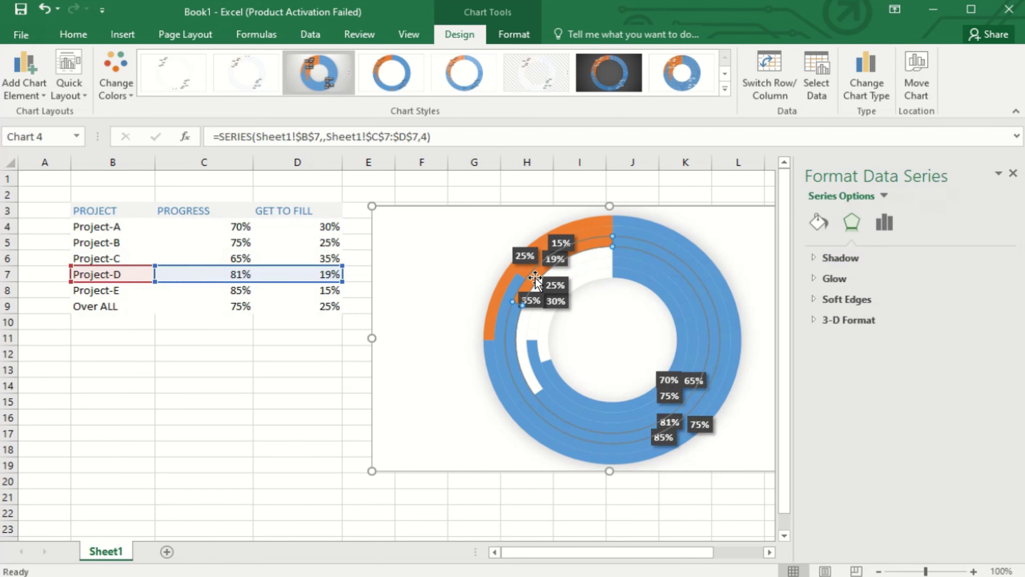
pyautogui.rightClick(536, 278)
pyautogui.click(554, 232)
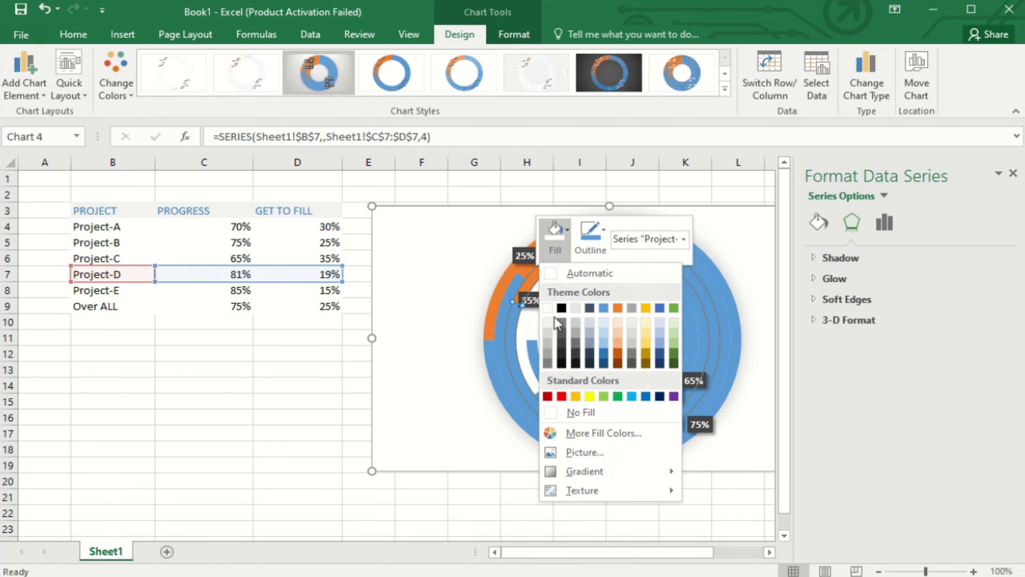
pyautogui.click(438, 367)
pyautogui.click(516, 377)
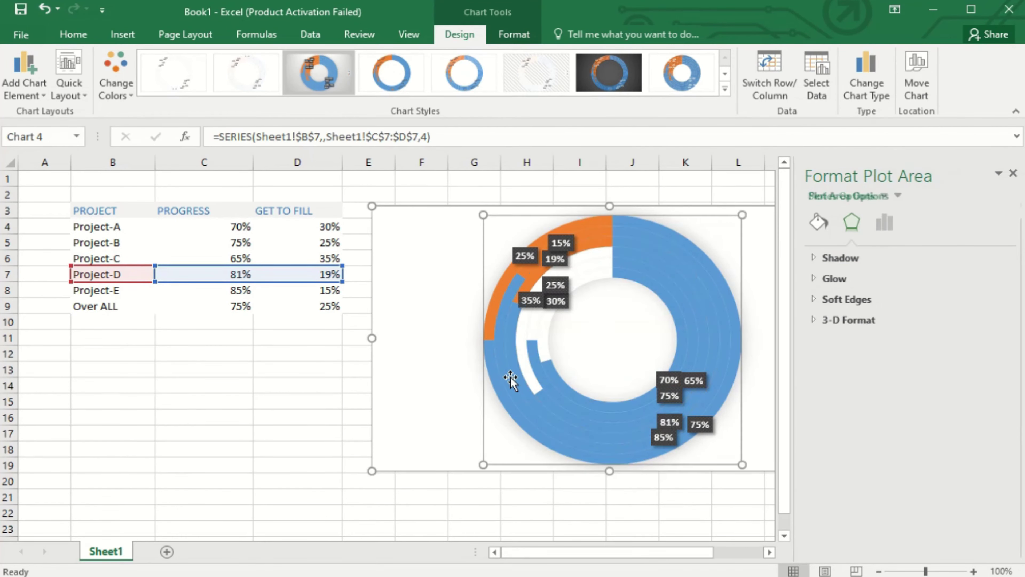
pyautogui.click(515, 337)
pyautogui.click(535, 276)
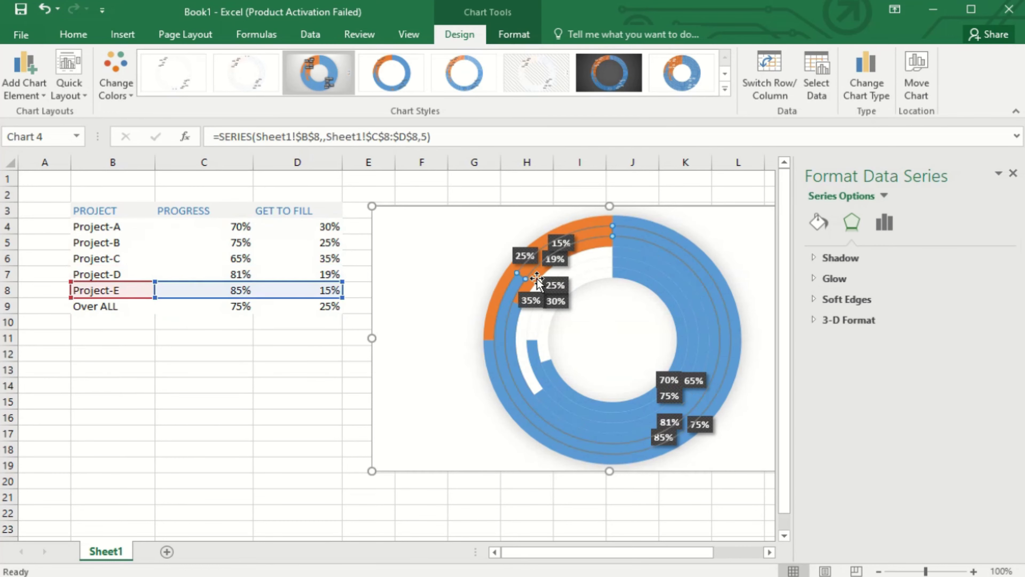
pyautogui.click(536, 277)
pyautogui.rightClick(536, 277)
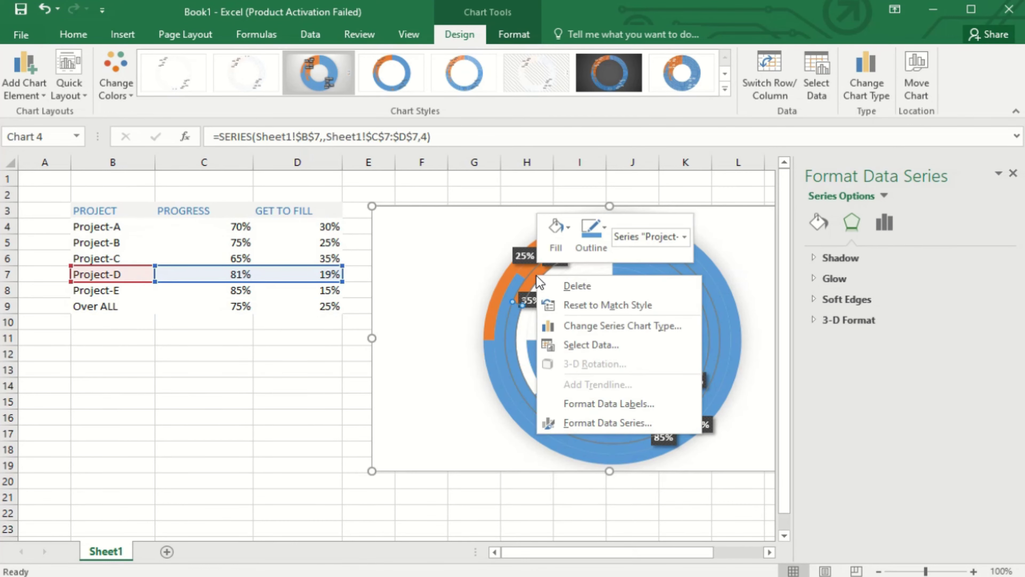
pyautogui.click(567, 229)
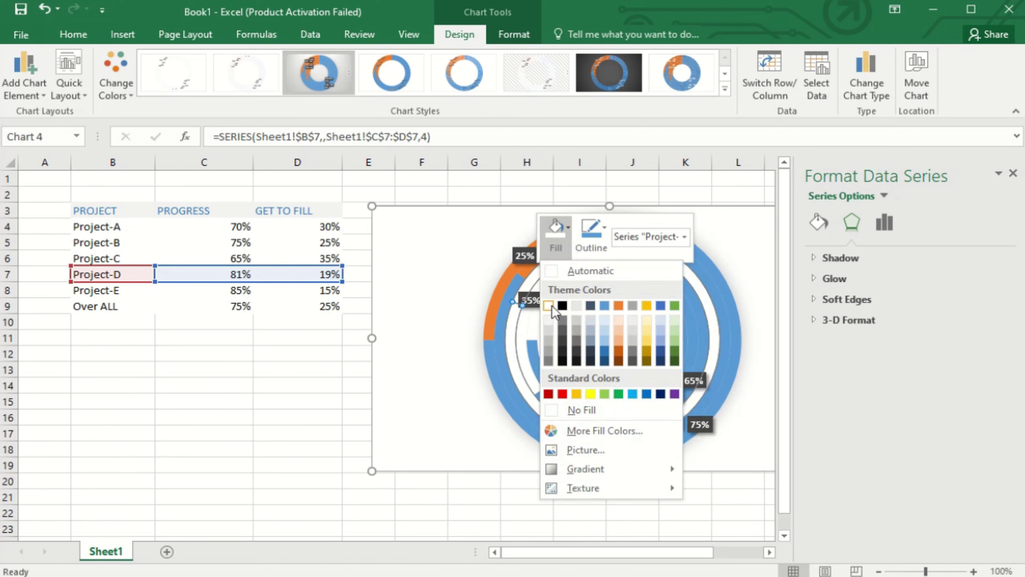
pyautogui.click(435, 343)
pyautogui.click(612, 358)
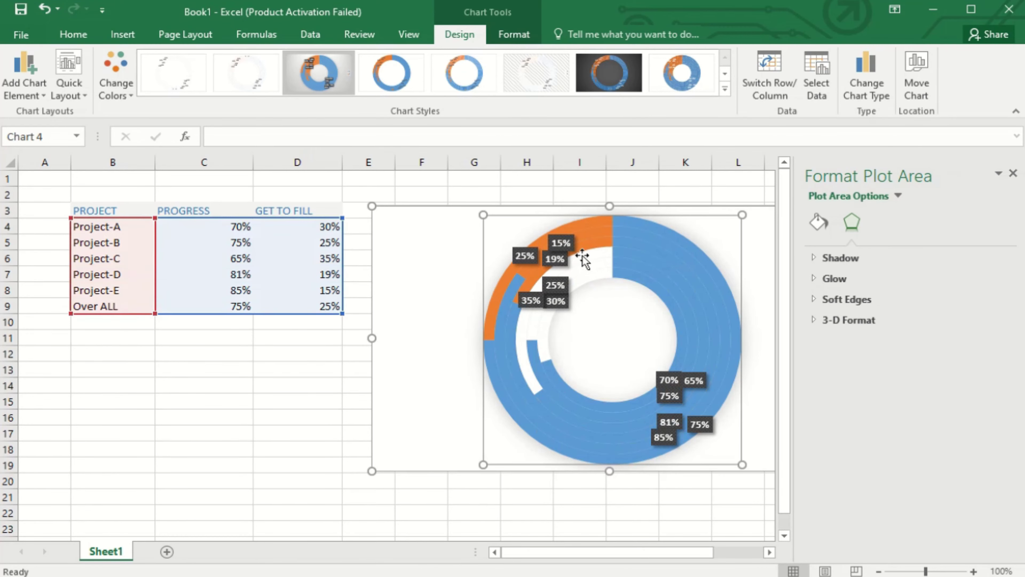
pyautogui.rightClick(605, 241)
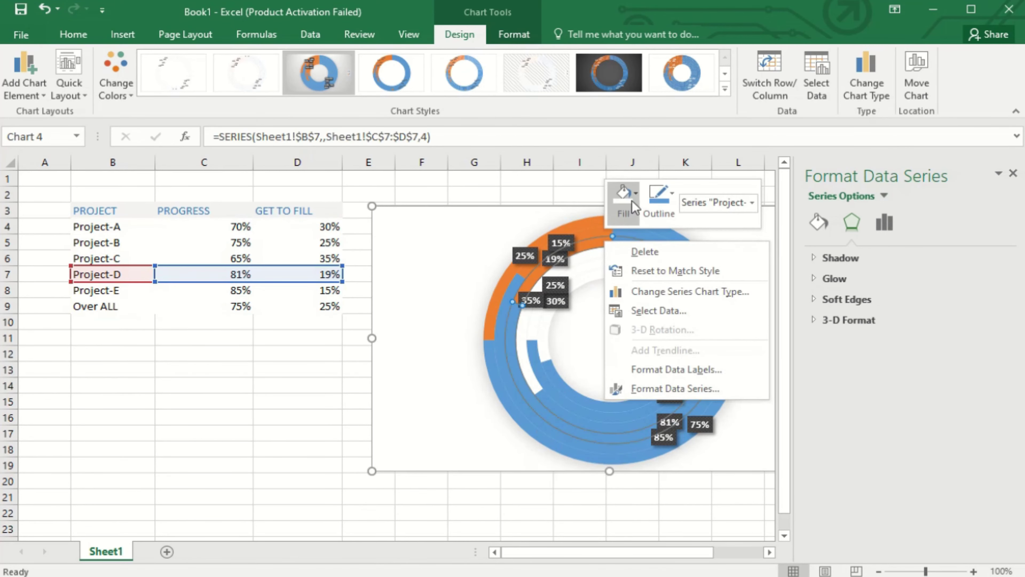
pyautogui.click(636, 199)
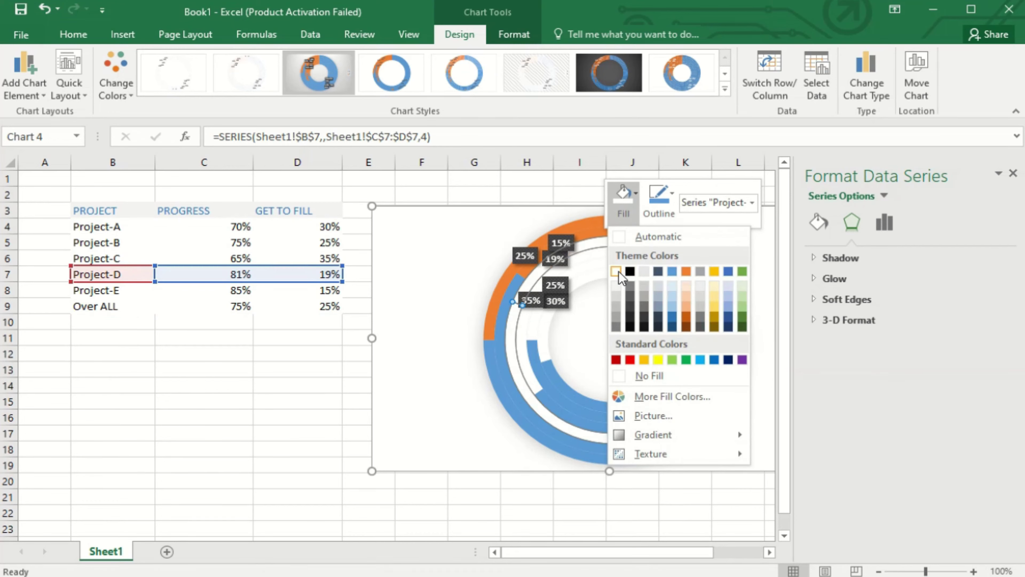
pyautogui.click(511, 327)
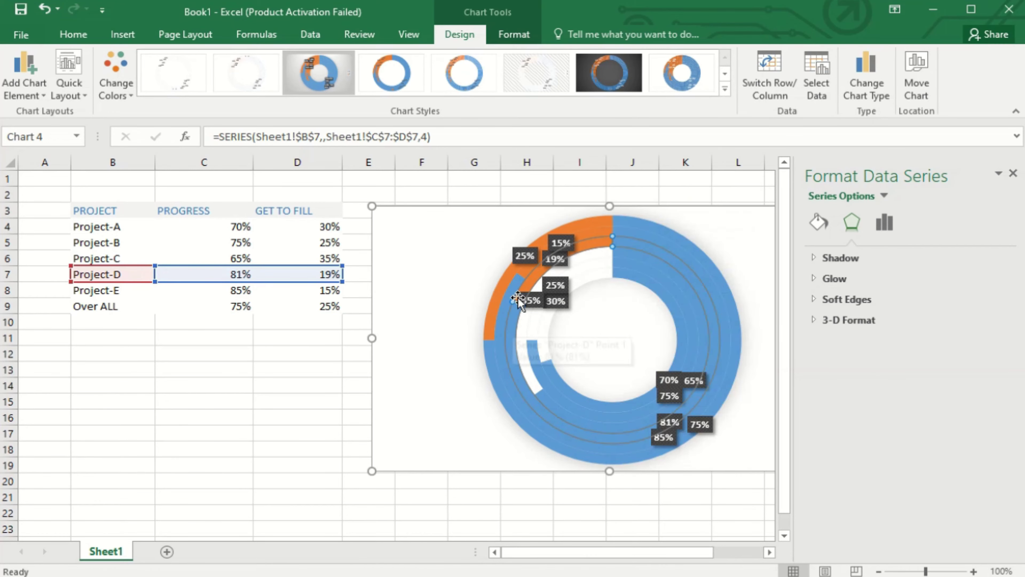
# Step: Select only the remainder slice of the Project-D ring and fill it with the white theme colour
pyautogui.click(536, 279)
pyautogui.rightClick(536, 278)
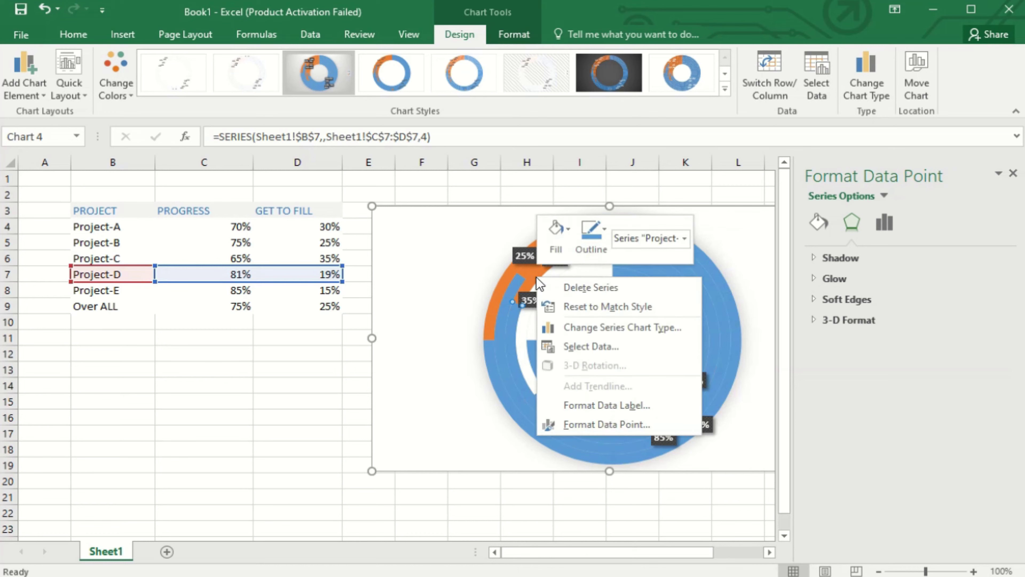
pyautogui.click(565, 231)
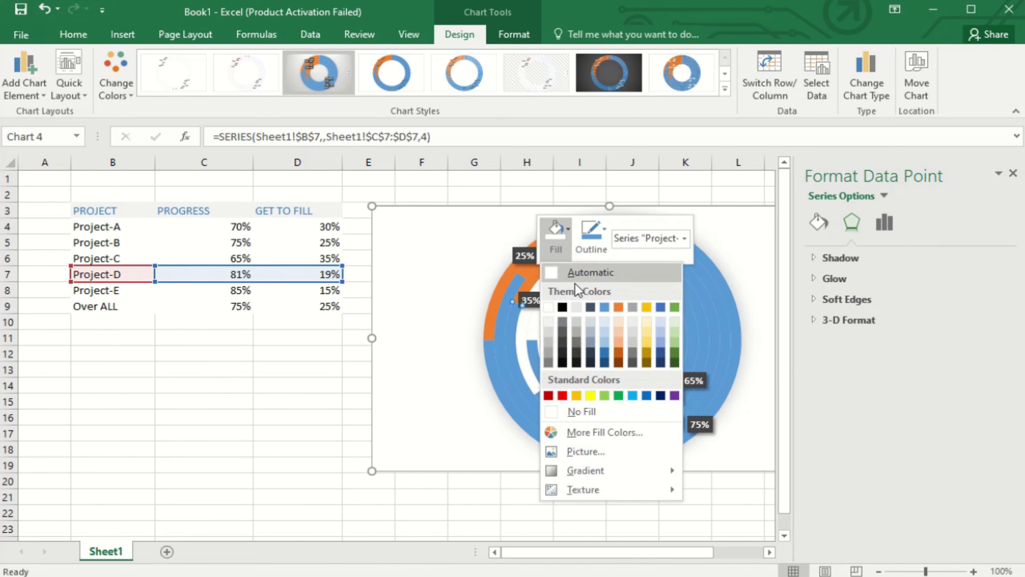
pyautogui.click(549, 308)
pyautogui.click(442, 341)
pyautogui.click(611, 350)
pyautogui.click(592, 234)
pyautogui.rightClick(594, 234)
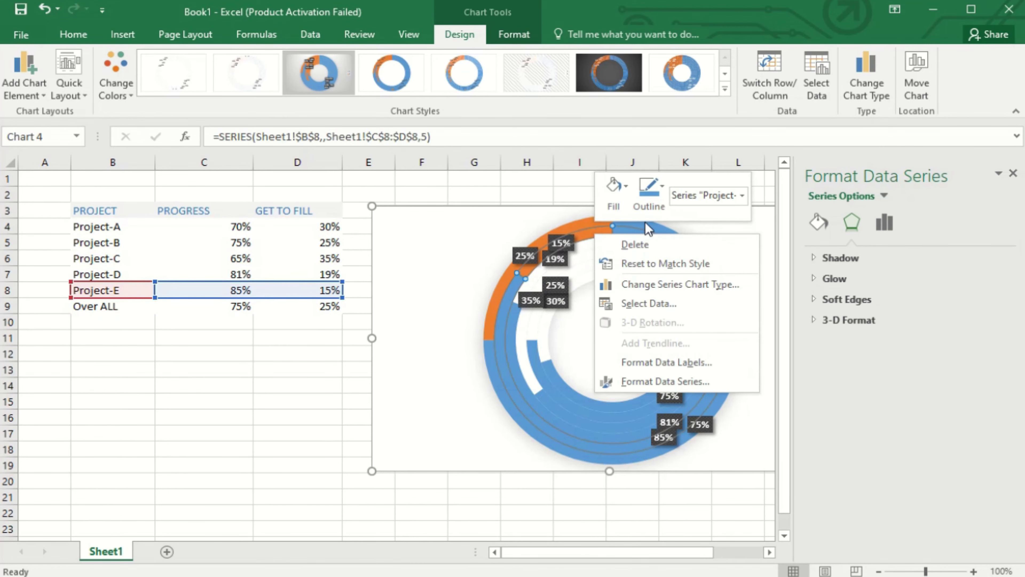
pyautogui.click(632, 190)
pyautogui.click(625, 204)
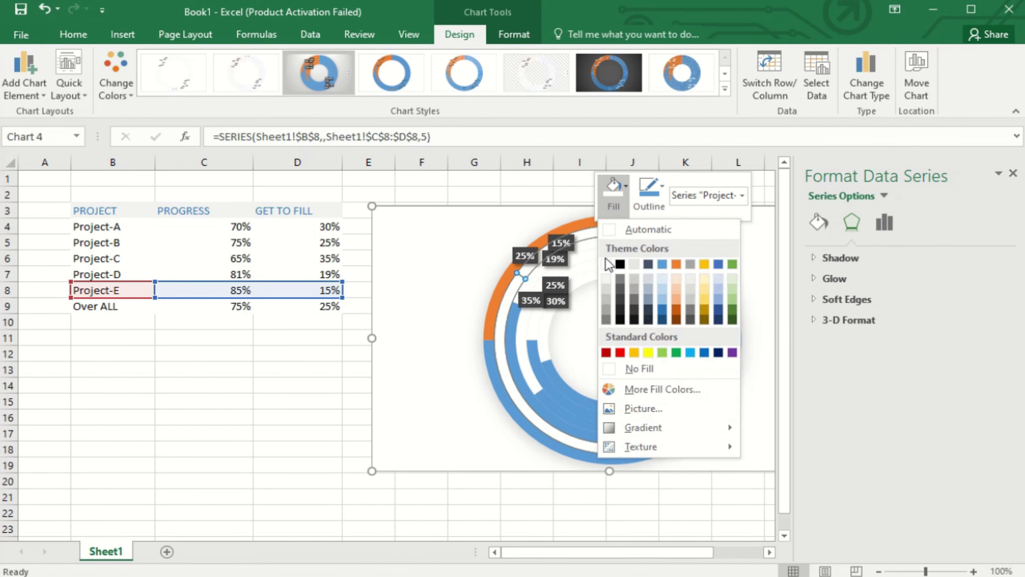
pyautogui.press('Escape')
# Step: Select only the remainder slice of the Project-E ring and fill it with the white theme colour
pyautogui.click(509, 298)
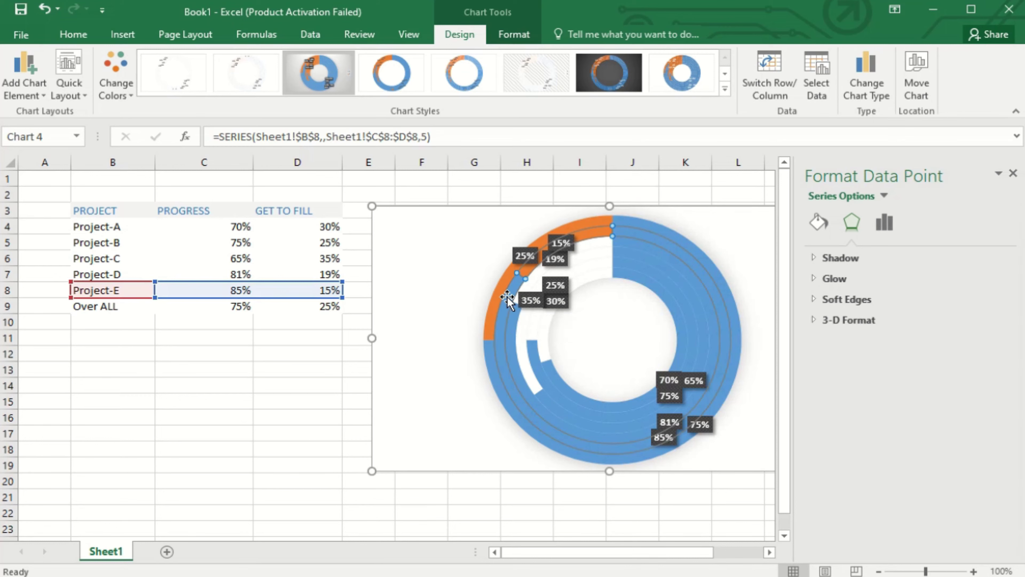
pyautogui.rightClick(588, 234)
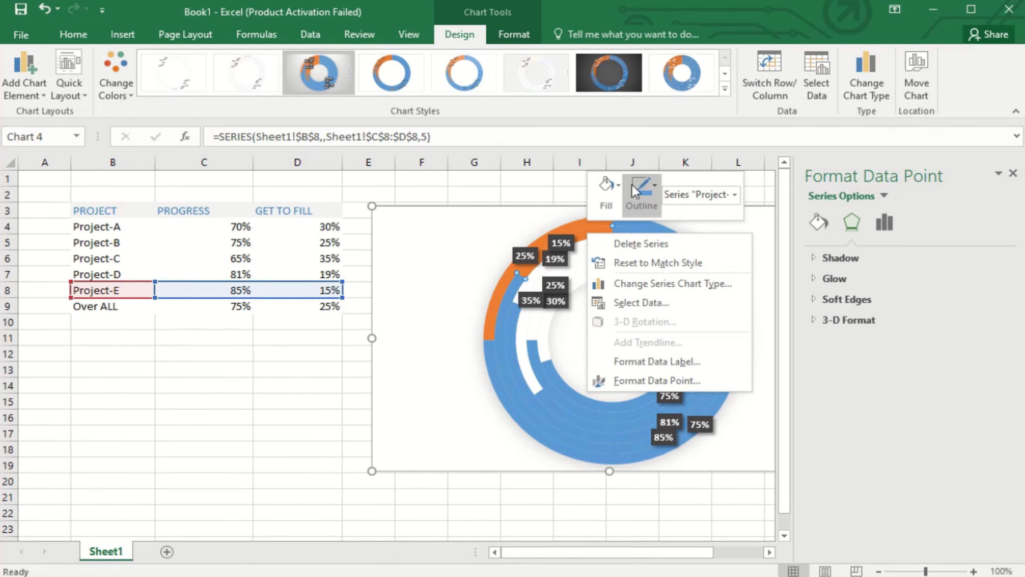
pyautogui.click(607, 189)
pyautogui.click(600, 261)
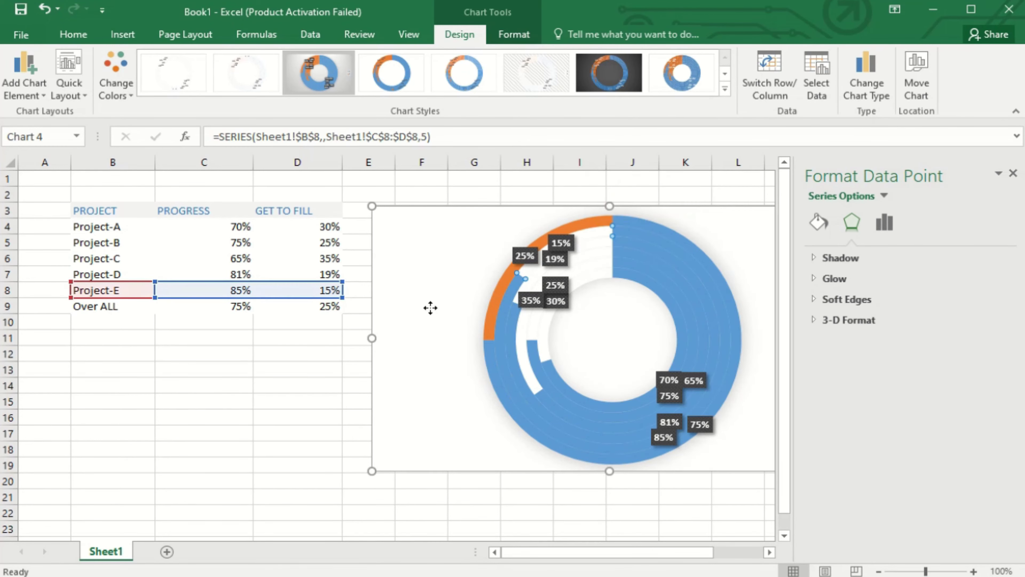
# Step: Select only the remainder slice of the outermost Over ALL ring and fill it with the white theme colour
pyautogui.click(428, 305)
pyautogui.click(588, 221)
pyautogui.rightClick(589, 221)
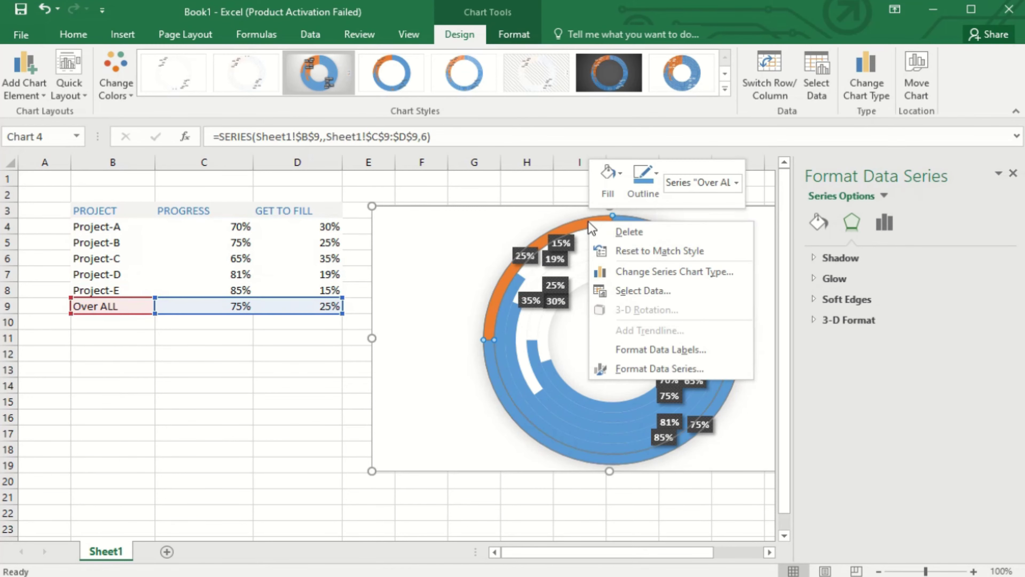
pyautogui.click(610, 178)
pyautogui.click(441, 266)
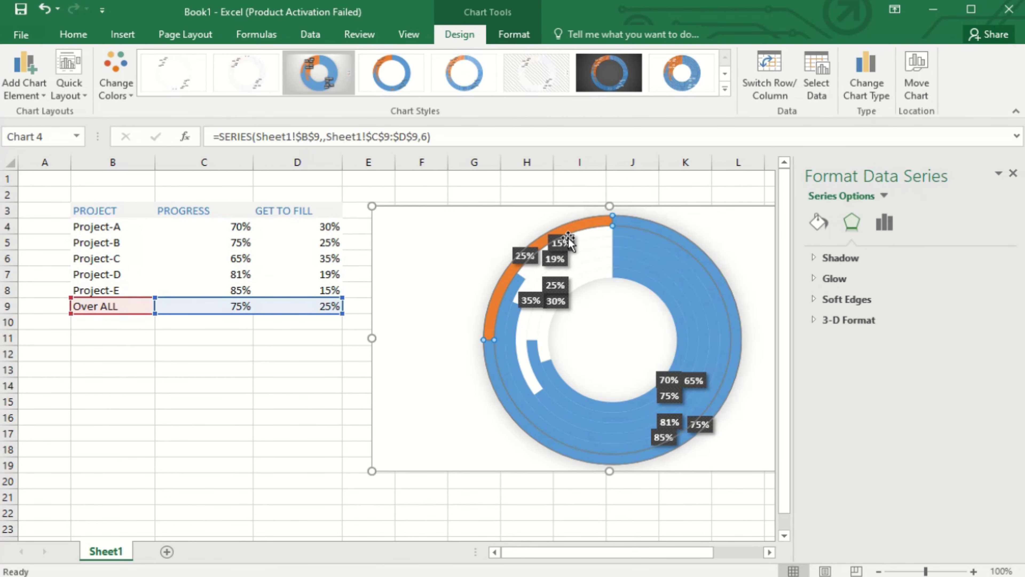
pyautogui.click(583, 227)
pyautogui.rightClick(583, 227)
pyautogui.click(602, 183)
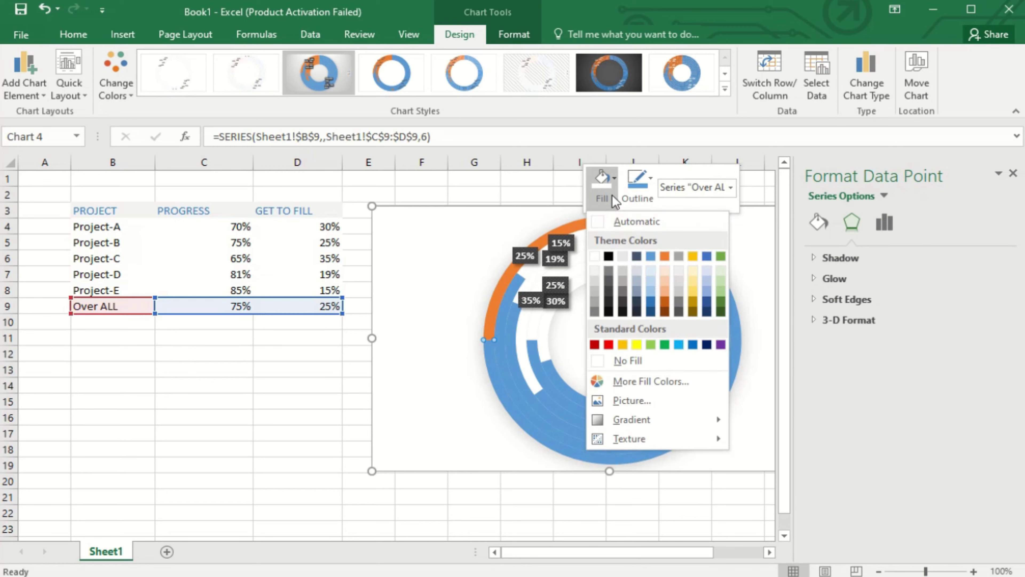
pyautogui.click(595, 257)
pyautogui.click(423, 323)
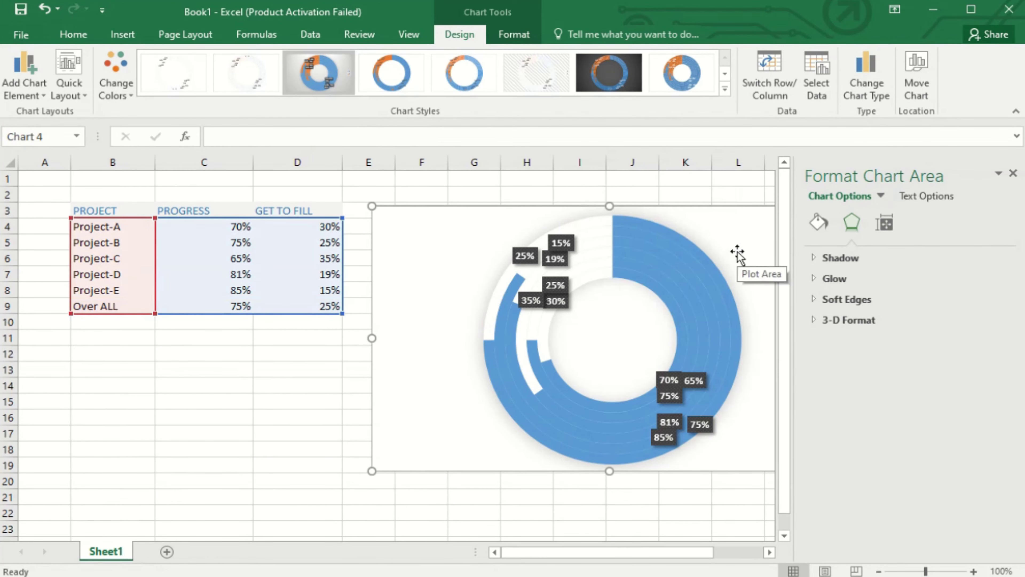
pyautogui.click(309, 513)
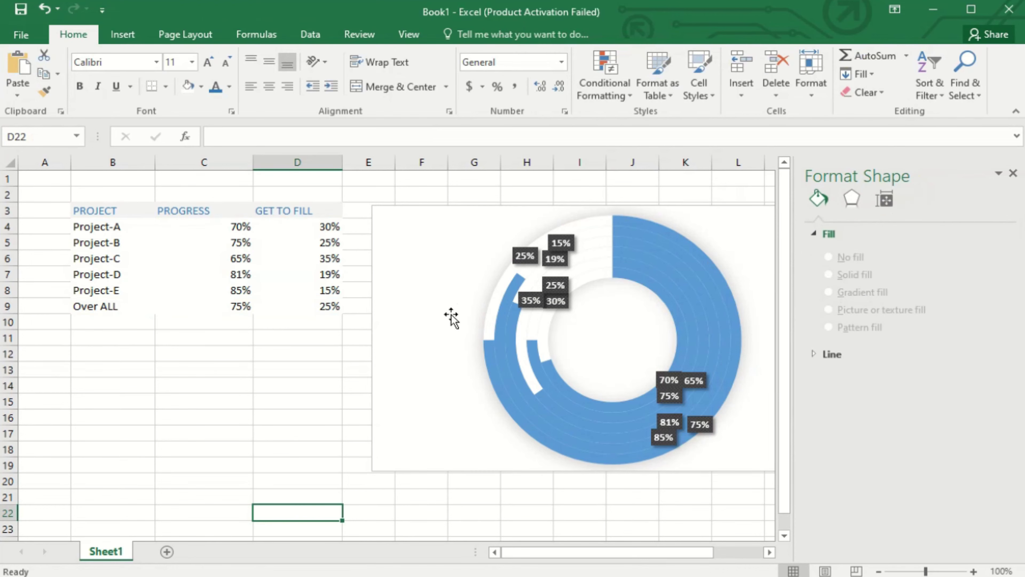
# Step: Move the doughnut's plot area toward the left side of the chart area and enlarge it slightly
pyautogui.click(588, 338)
pyautogui.moveTo(483, 388); pyautogui.dragTo(445, 390)
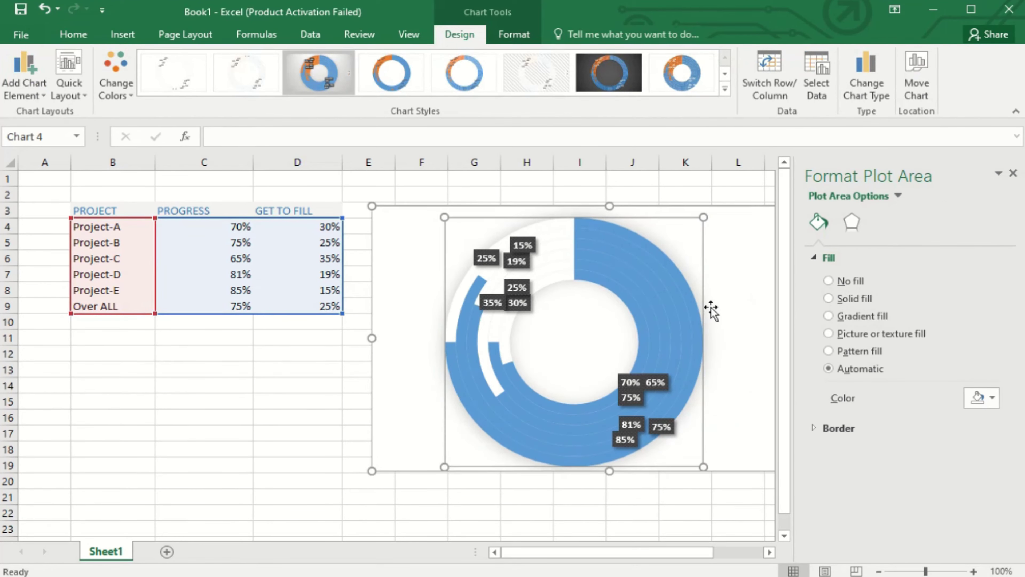
pyautogui.moveTo(706, 217)
pyautogui.mouseDown()
pyautogui.moveTo(723, 215)
pyautogui.moveTo(710, 226)
pyautogui.mouseUp()
pyautogui.click(747, 301)
pyautogui.click(240, 450)
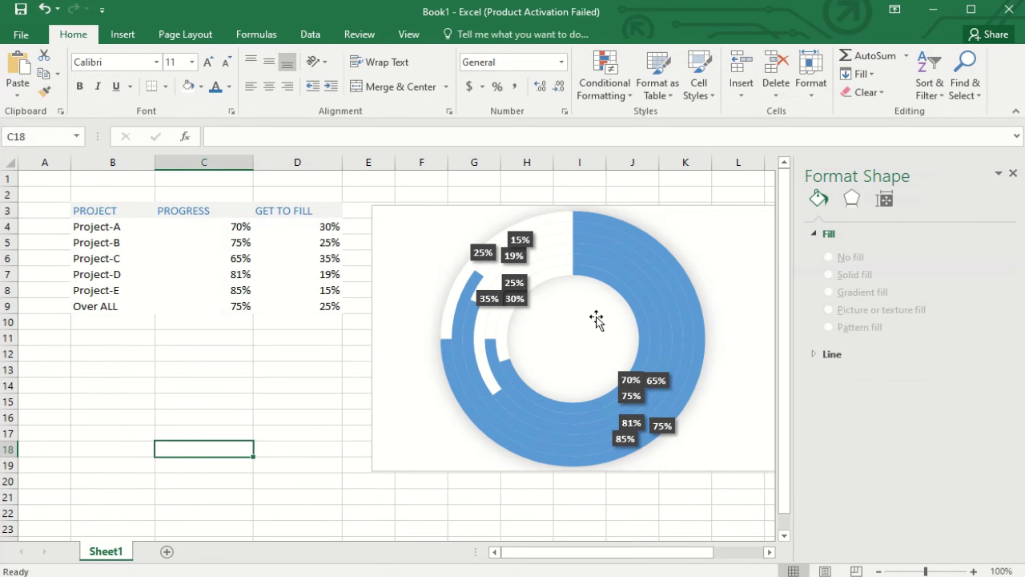
pyautogui.click(564, 279)
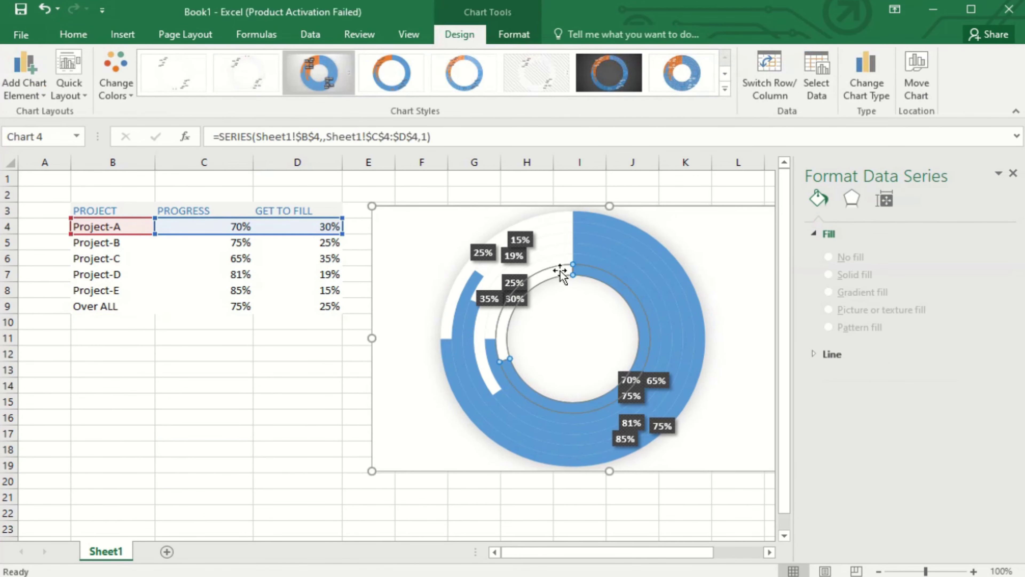
pyautogui.click(590, 342)
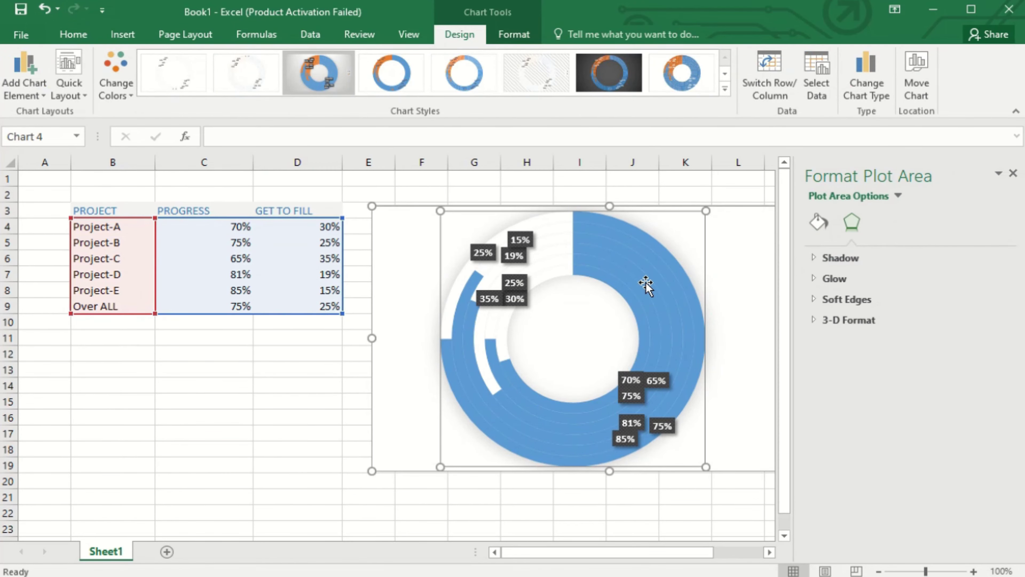
pyautogui.moveTo(609, 305)
pyautogui.mouseDown()
pyautogui.moveTo(650, 314)
pyautogui.moveTo(610, 307)
pyautogui.mouseUp()
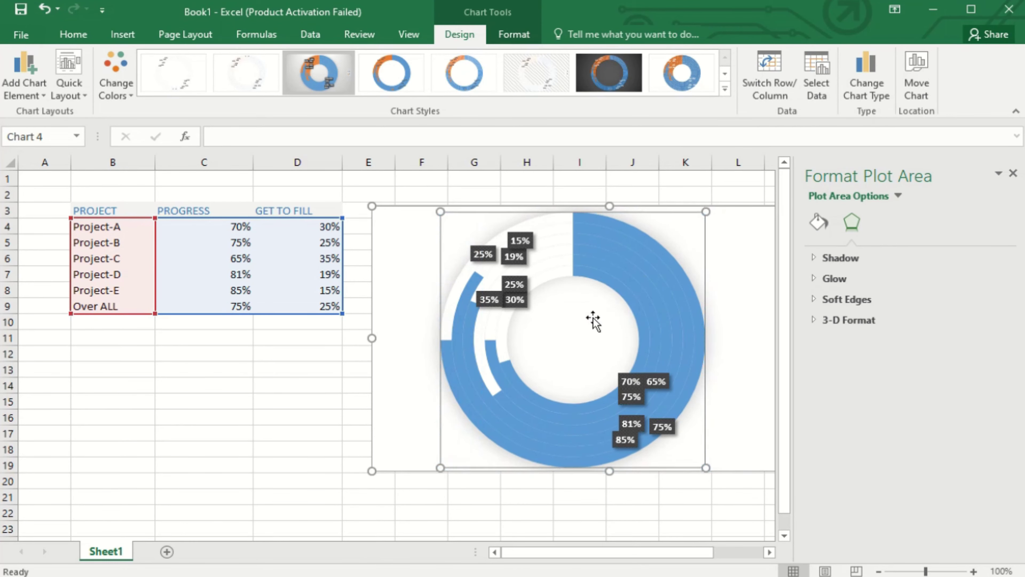
pyautogui.click(387, 350)
pyautogui.rightClick(651, 293)
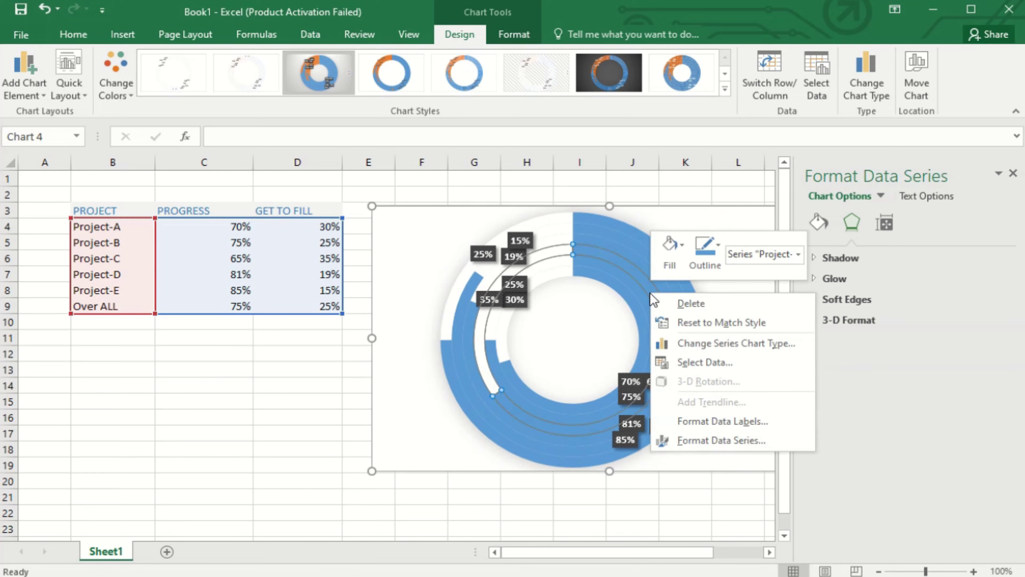
pyautogui.press('Escape')
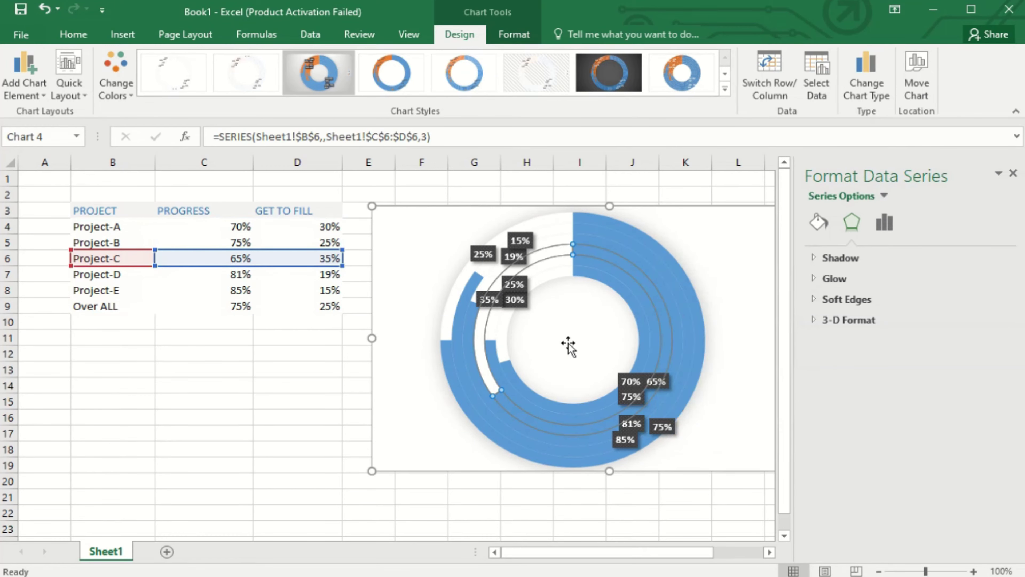
# Step: Apply a gradient fill to the chart area background
pyautogui.click(724, 330)
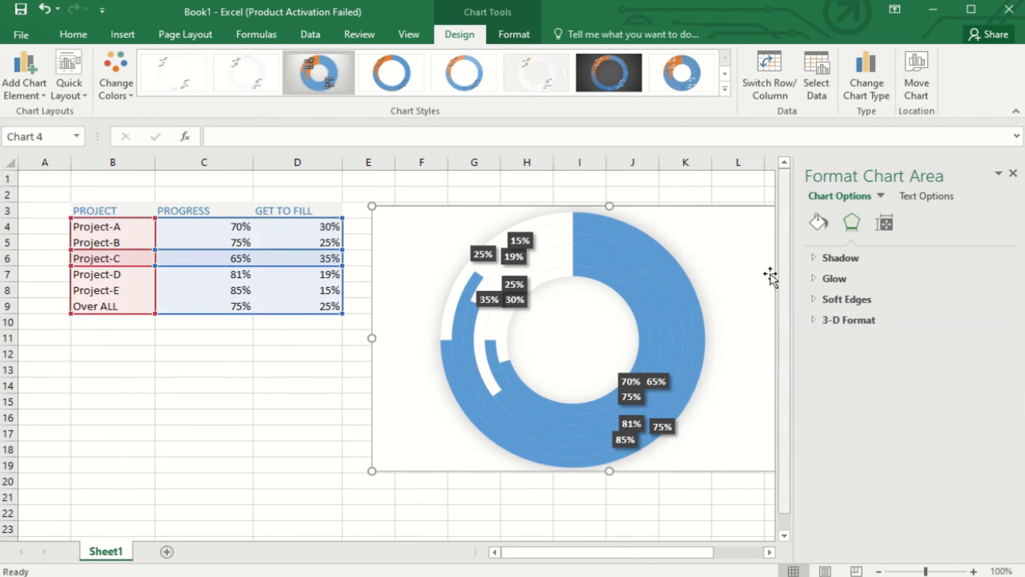
pyautogui.click(820, 223)
pyautogui.click(828, 316)
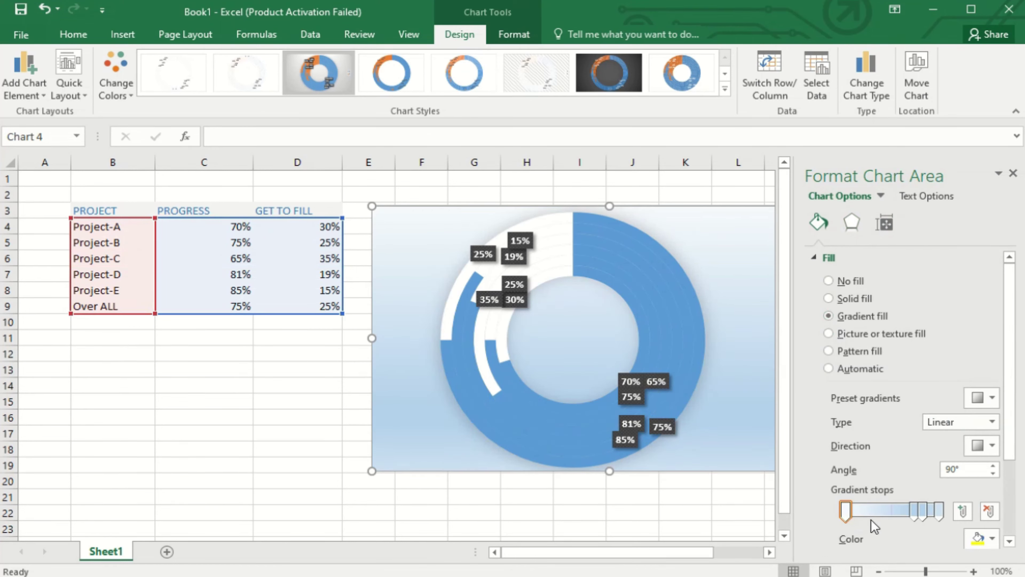
# Step: Shift the background gradient's first stop slightly inward and colour it with the lightest green theme tint
pyautogui.moveTo(851, 516)
pyautogui.mouseDown()
pyautogui.moveTo(860, 517)
pyautogui.moveTo(846, 517)
pyautogui.mouseUp()
pyautogui.moveTo(852, 510); pyautogui.dragTo(911, 510)
pyautogui.moveTo(913, 508); pyautogui.dragTo(865, 501)
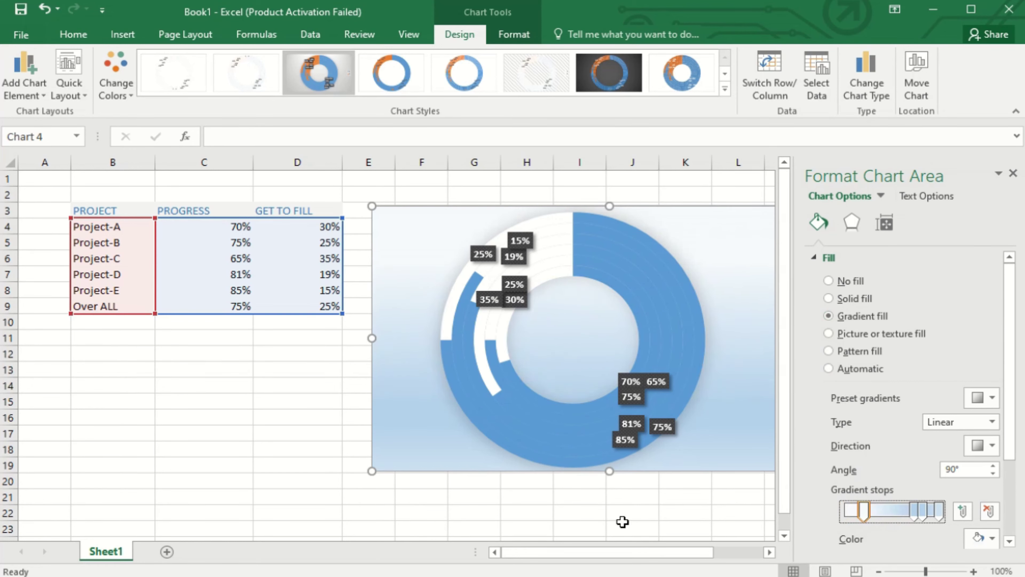
pyautogui.click(992, 539)
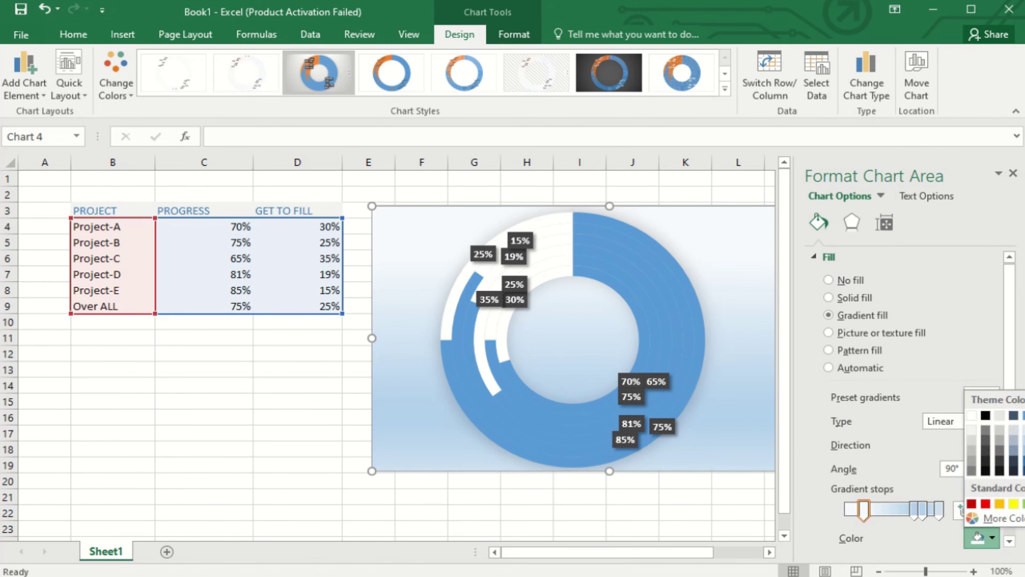
pyautogui.click(1023, 428)
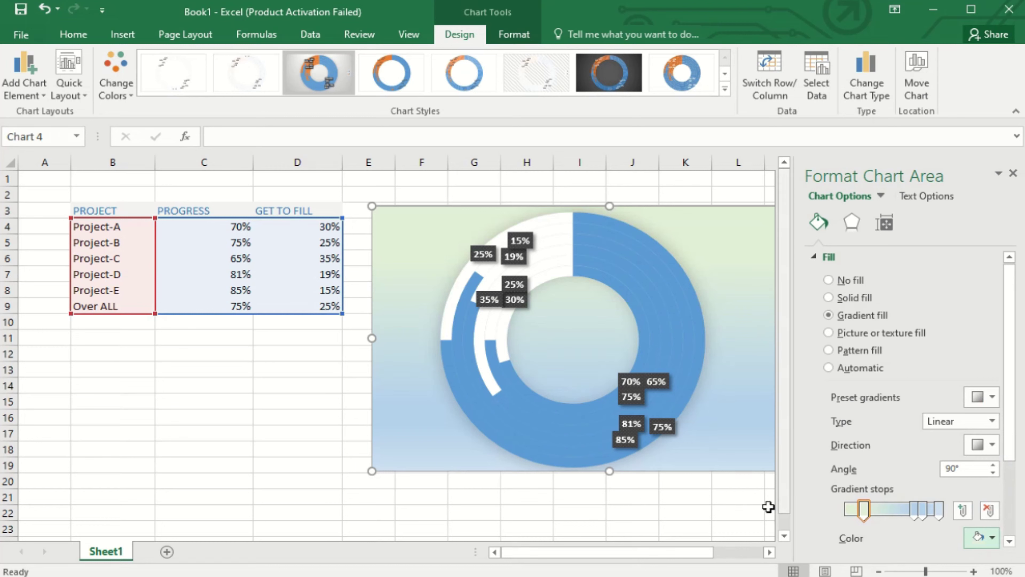
# Step: Select only the remainder slice of the innermost Project-A ring and fill it with the lightest green theme tint
pyautogui.click(550, 278)
pyautogui.rightClick(549, 278)
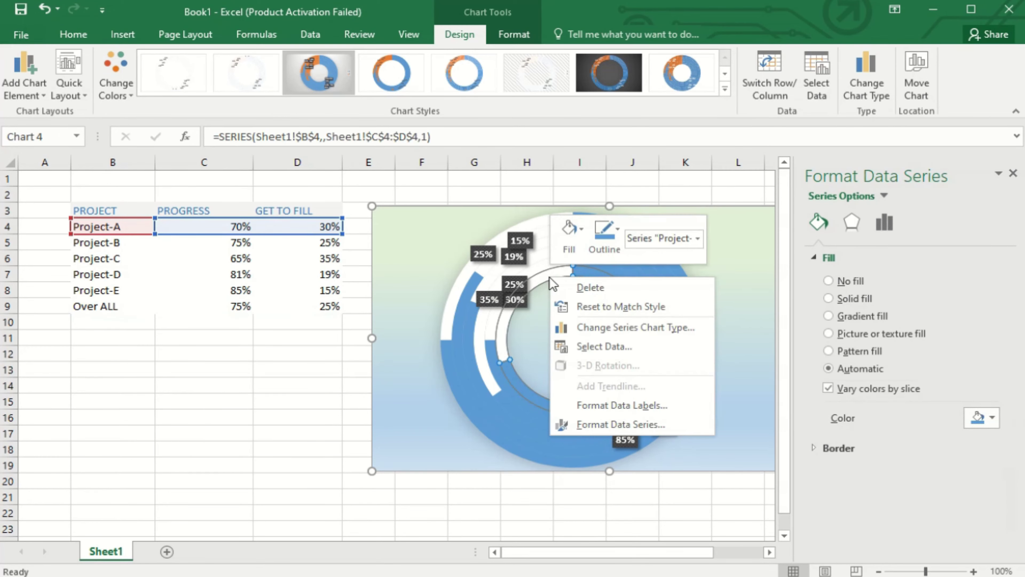
pyautogui.click(582, 231)
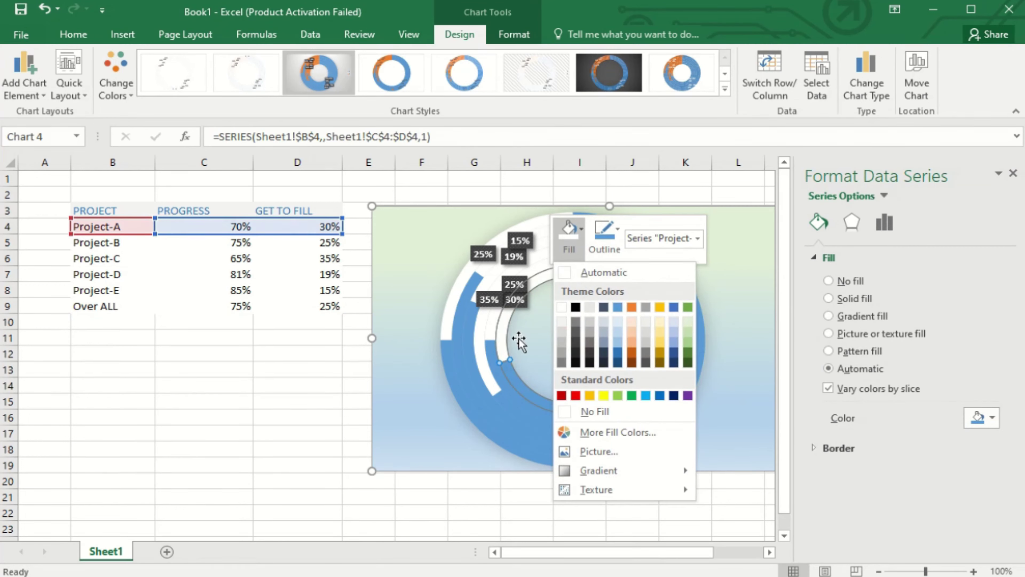
pyautogui.click(529, 337)
pyautogui.click(501, 334)
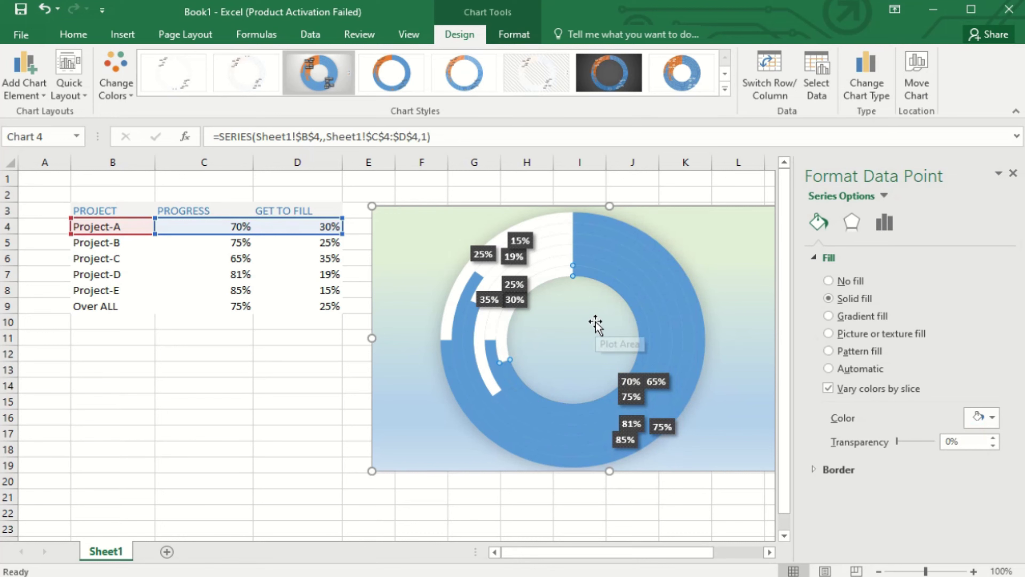
pyautogui.rightClick(558, 276)
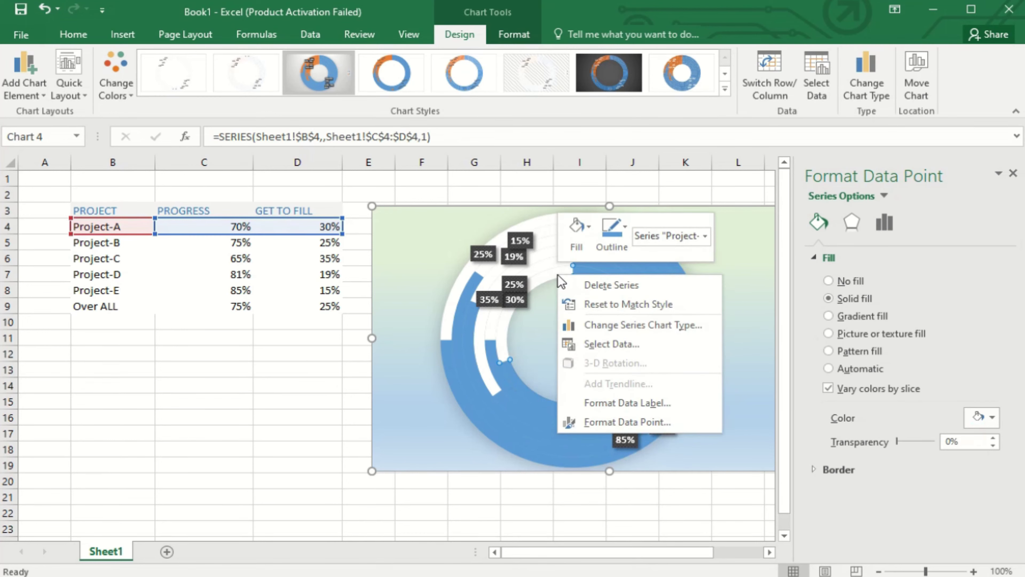
pyautogui.click(580, 244)
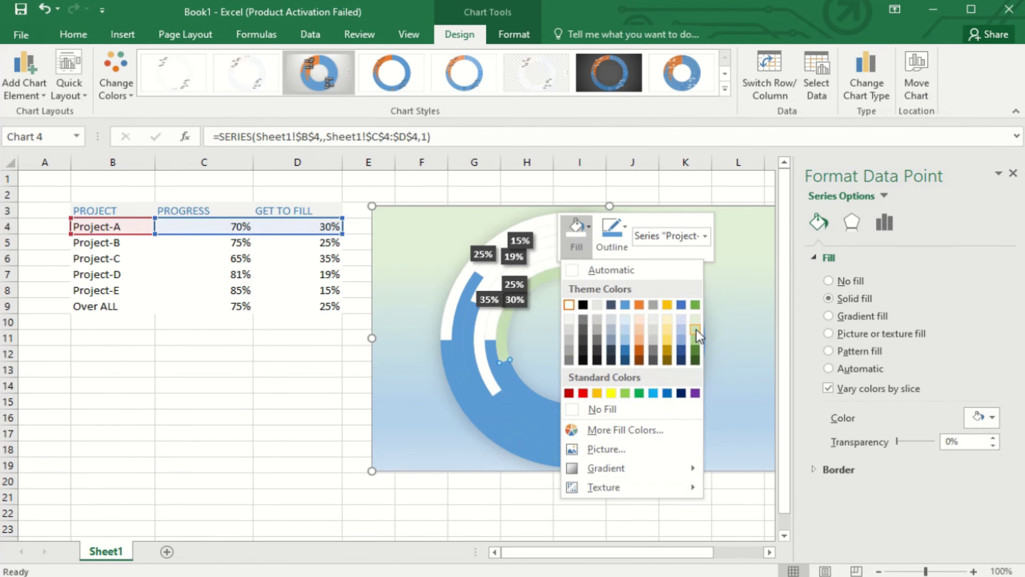
pyautogui.click(695, 322)
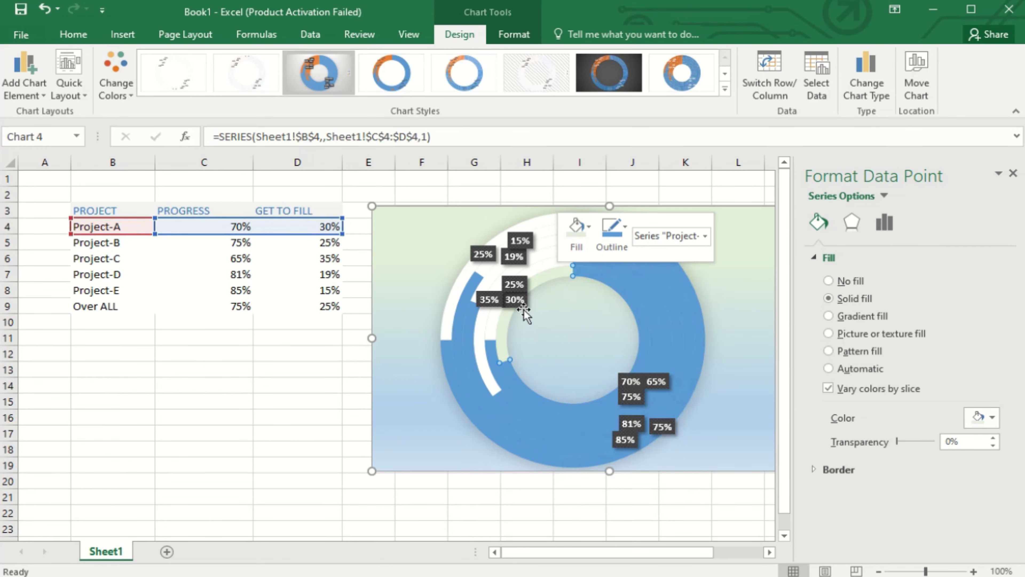
# Step: Select only the remainder slice of the Project-B ring and fill it with the lightest green theme tint
pyautogui.click(549, 265)
pyautogui.click(548, 265)
pyautogui.rightClick(548, 265)
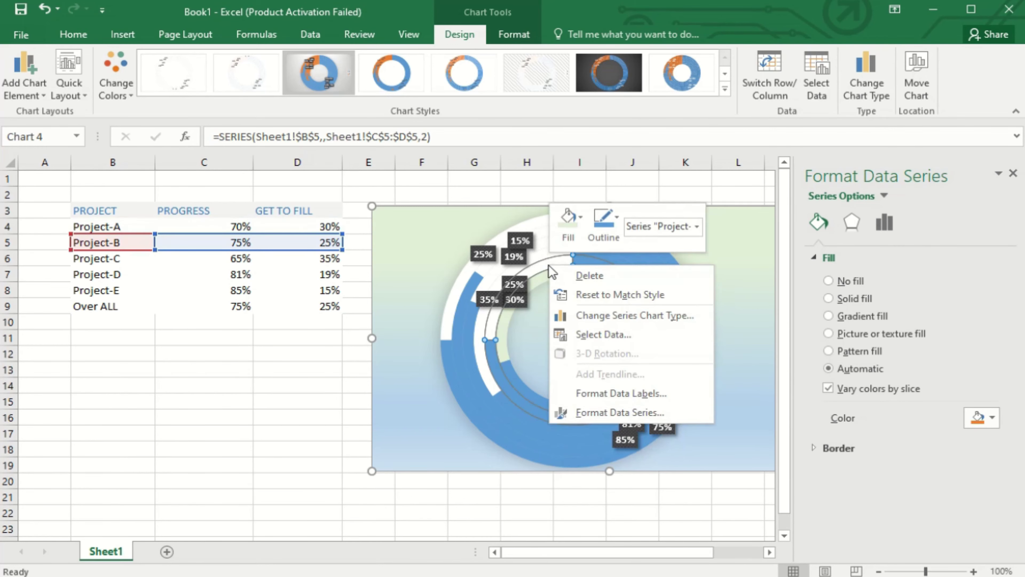
pyautogui.click(580, 223)
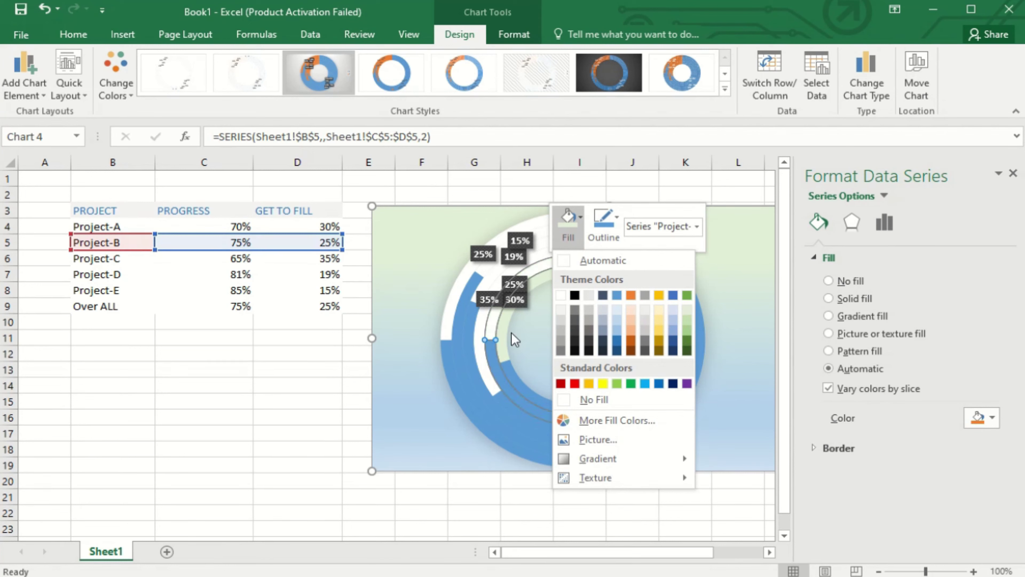
pyautogui.click(490, 328)
pyautogui.rightClick(489, 327)
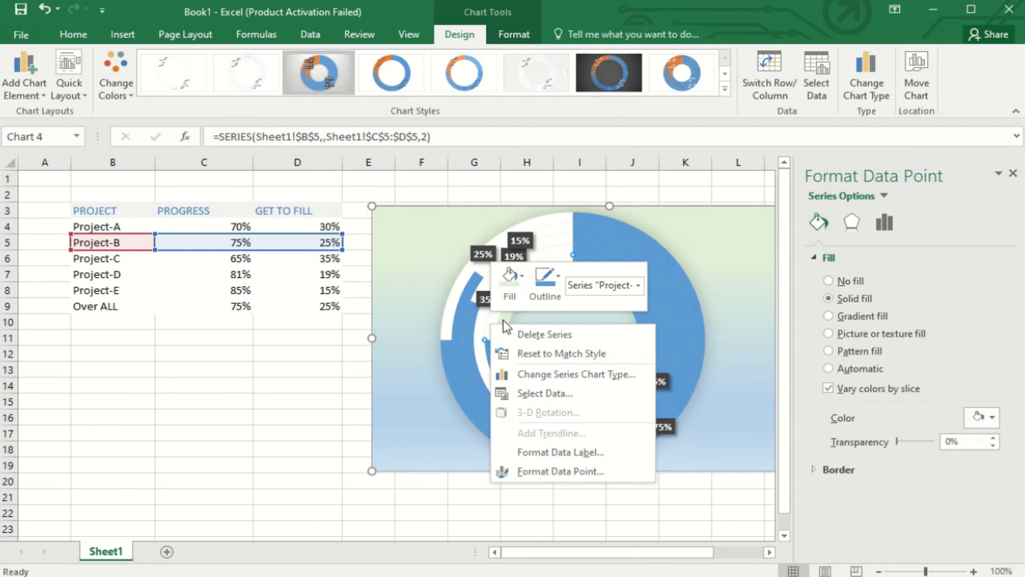
pyautogui.click(523, 278)
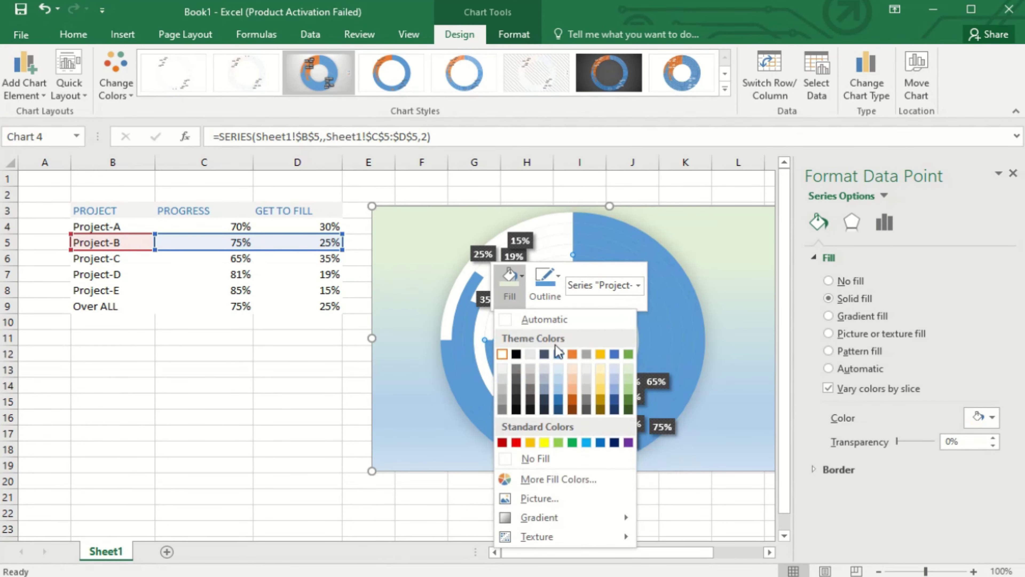
pyautogui.click(628, 373)
pyautogui.click(539, 282)
# Step: Select only the remainder slice of the Project-C ring and fill it with the lightest green theme tint
pyautogui.click(558, 251)
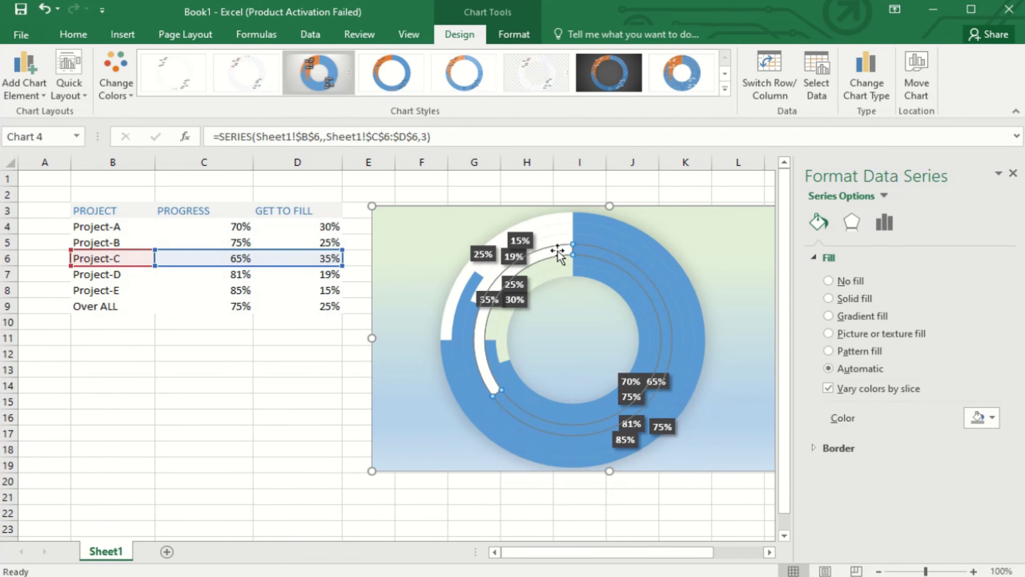
pyautogui.click(557, 252)
pyautogui.rightClick(560, 254)
pyautogui.click(578, 206)
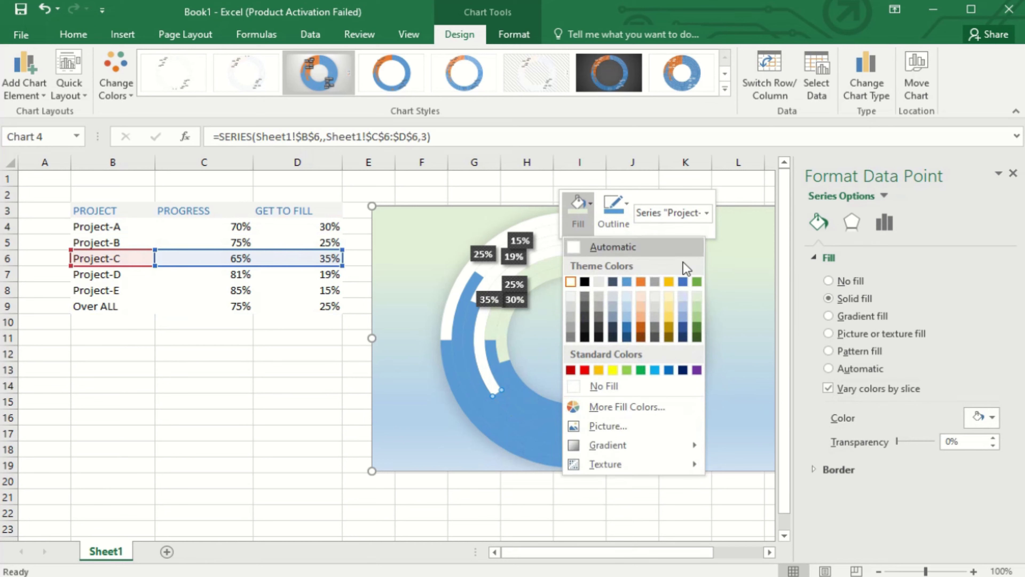
pyautogui.click(698, 297)
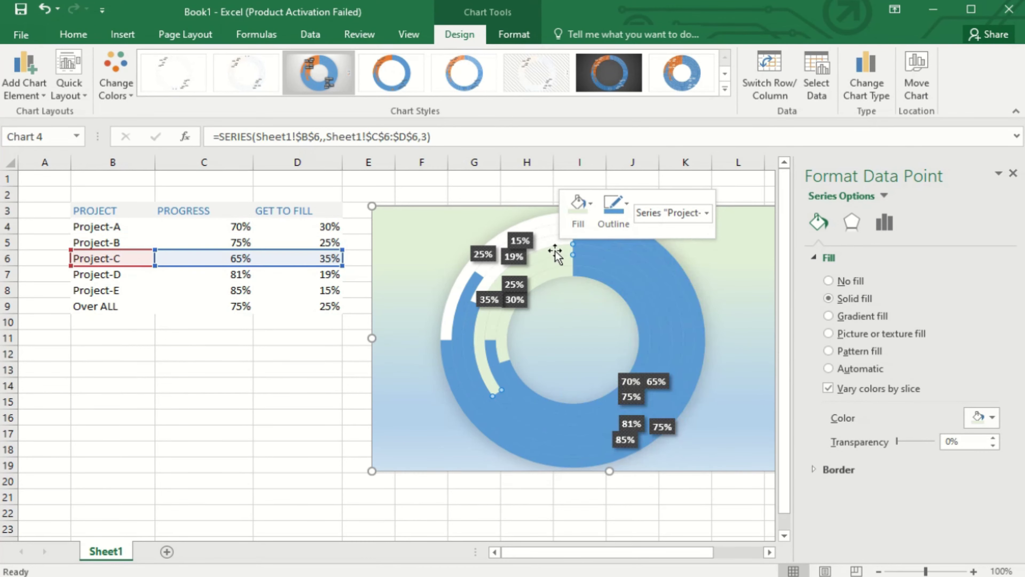
# Step: Select only the remainder slice of the Project-D ring and fill it with the lightest green theme tint
pyautogui.click(555, 240)
pyautogui.rightClick(556, 238)
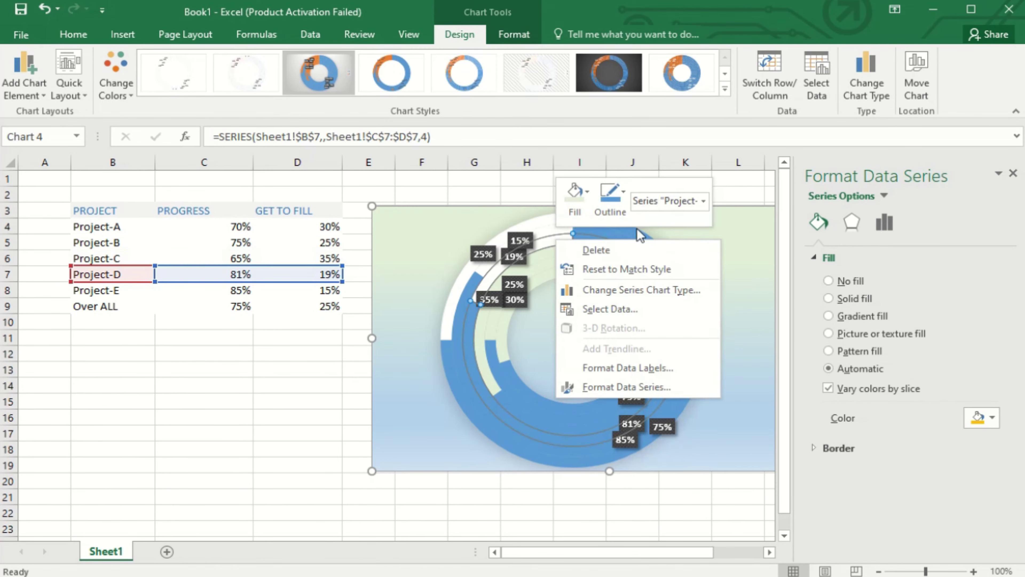
pyautogui.click(587, 196)
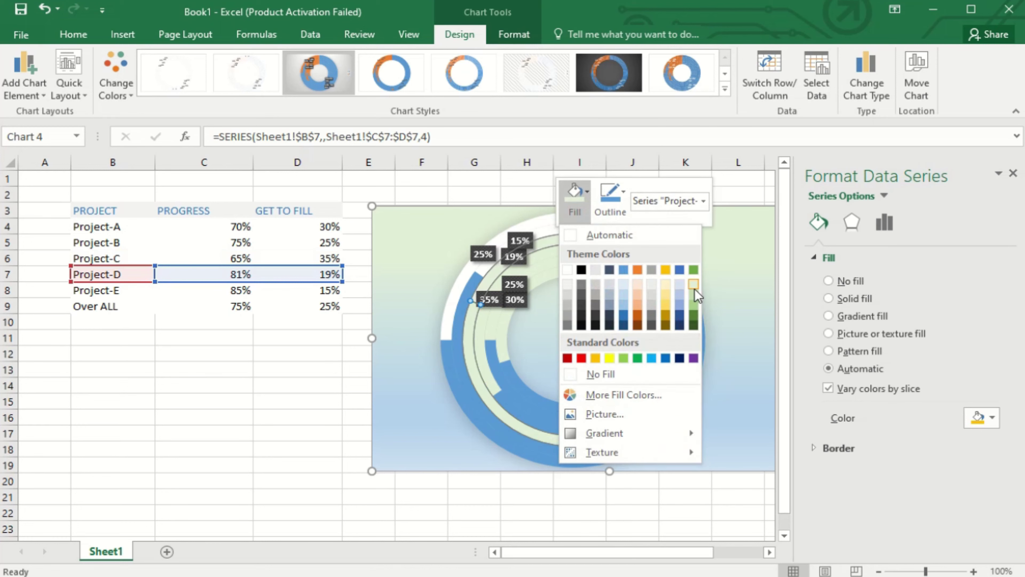
pyautogui.click(492, 290)
pyautogui.click(489, 287)
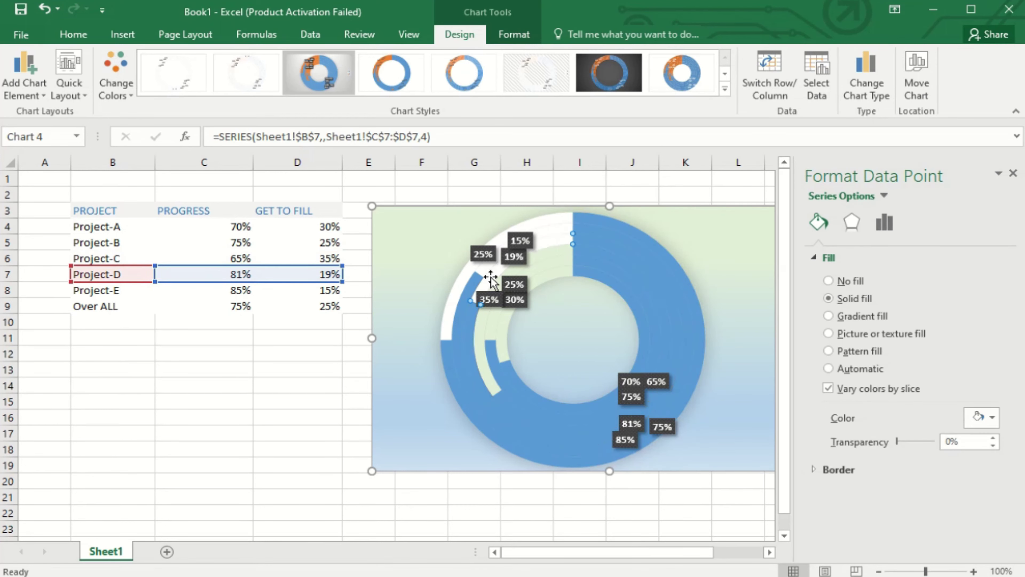
pyautogui.rightClick(490, 285)
pyautogui.click(511, 231)
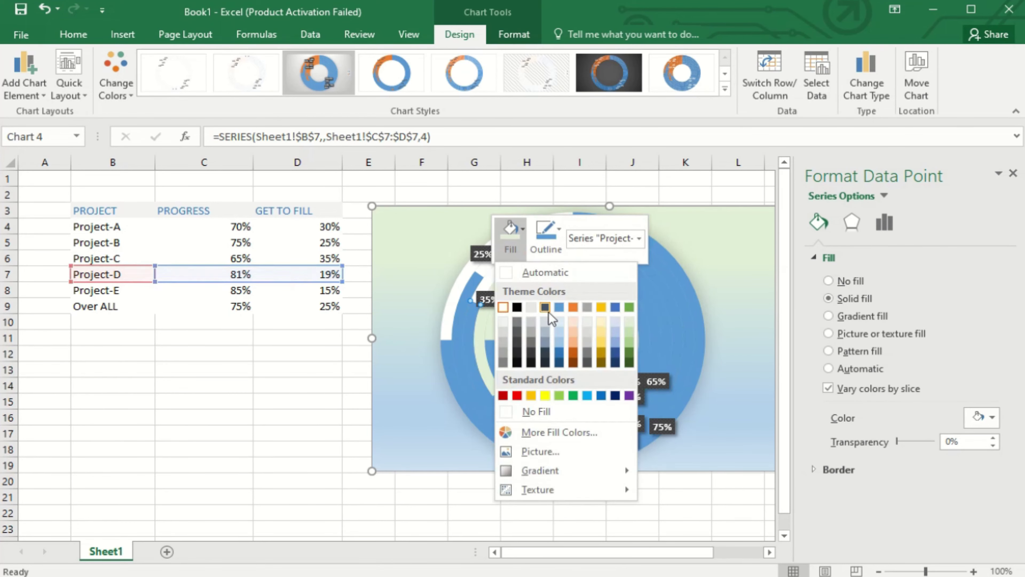
pyautogui.click(629, 322)
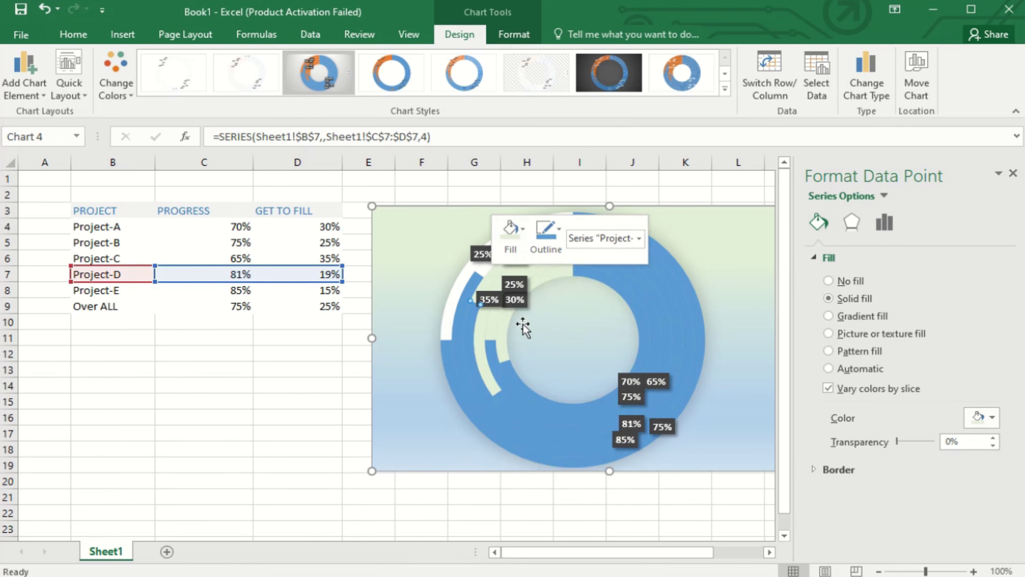
# Step: Select only the remainder slice of the Project-E ring and fill it with the lightest green theme tint
pyautogui.click(542, 318)
pyautogui.click(555, 234)
pyautogui.click(557, 233)
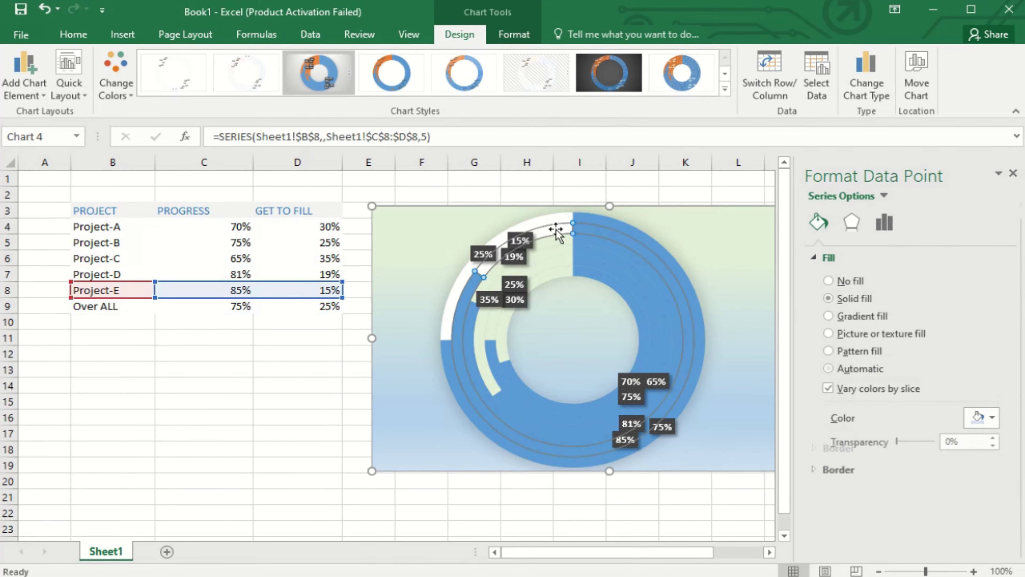
pyautogui.rightClick(559, 235)
pyautogui.click(576, 186)
pyautogui.click(694, 274)
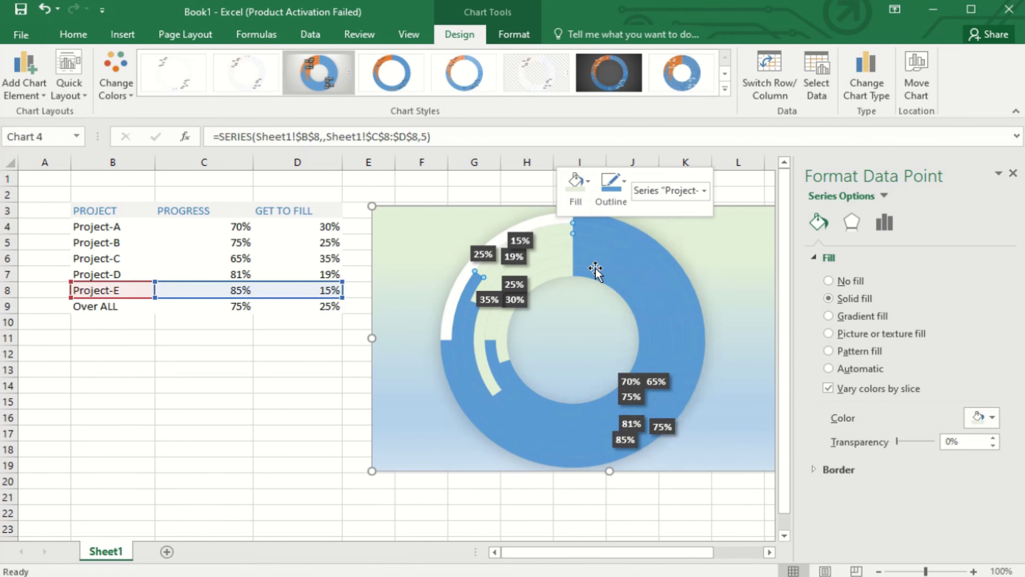
# Step: Select only the remainder slice of the outermost Over ALL ring and fill it with the lightest green theme tint
pyautogui.click(540, 223)
pyautogui.rightClick(540, 223)
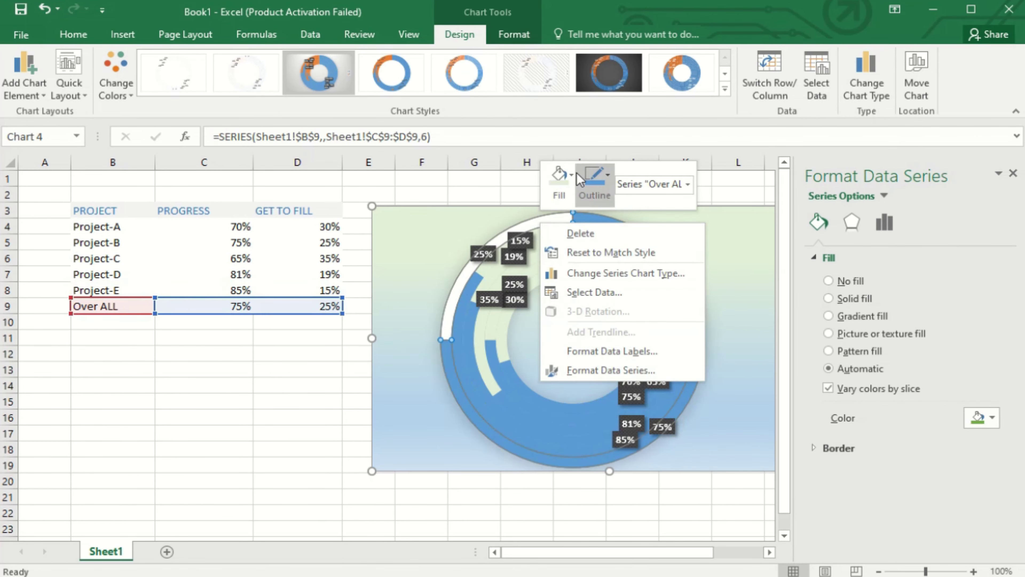
pyautogui.click(559, 181)
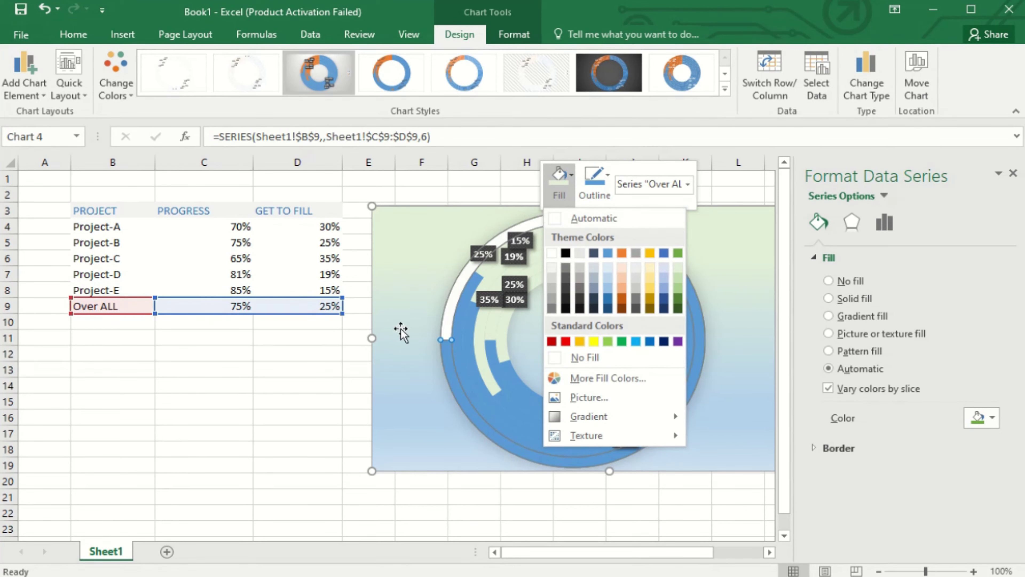
pyautogui.click(449, 317)
pyautogui.rightClick(448, 316)
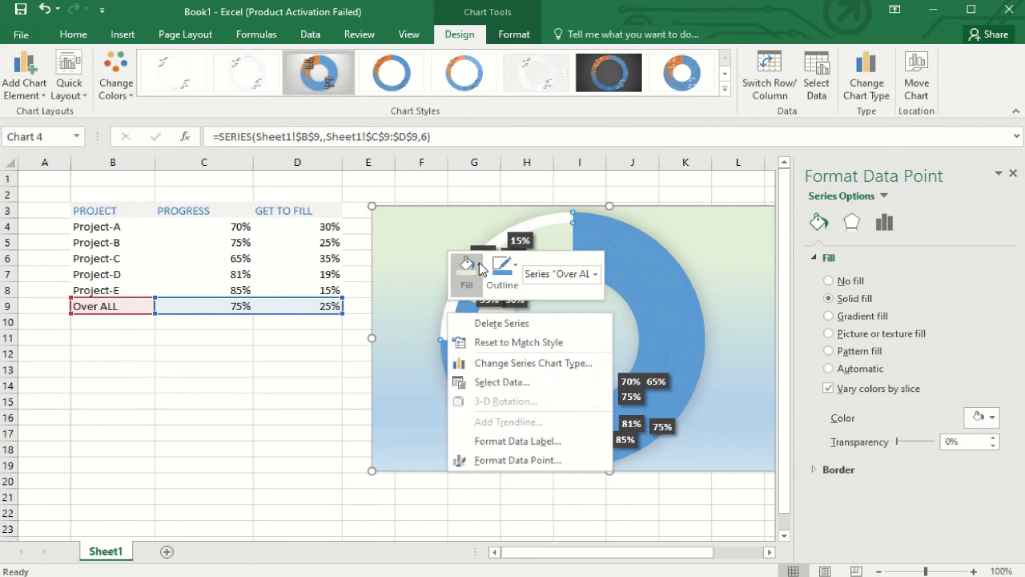
pyautogui.click(467, 267)
pyautogui.click(585, 355)
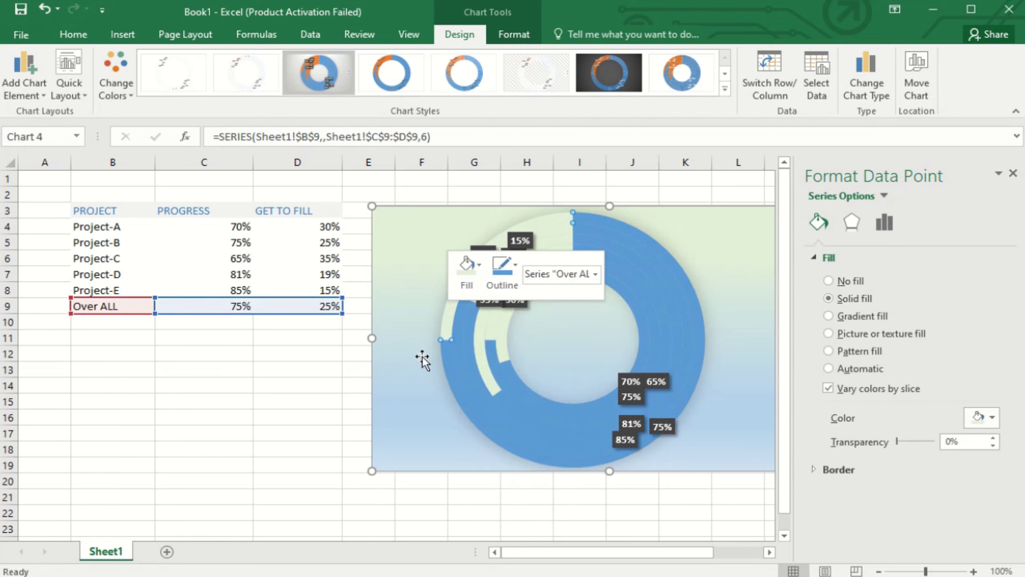
# Step: Move the whole chart so its edge sits directly against the GET TO FILL column of the table
pyautogui.click(758, 359)
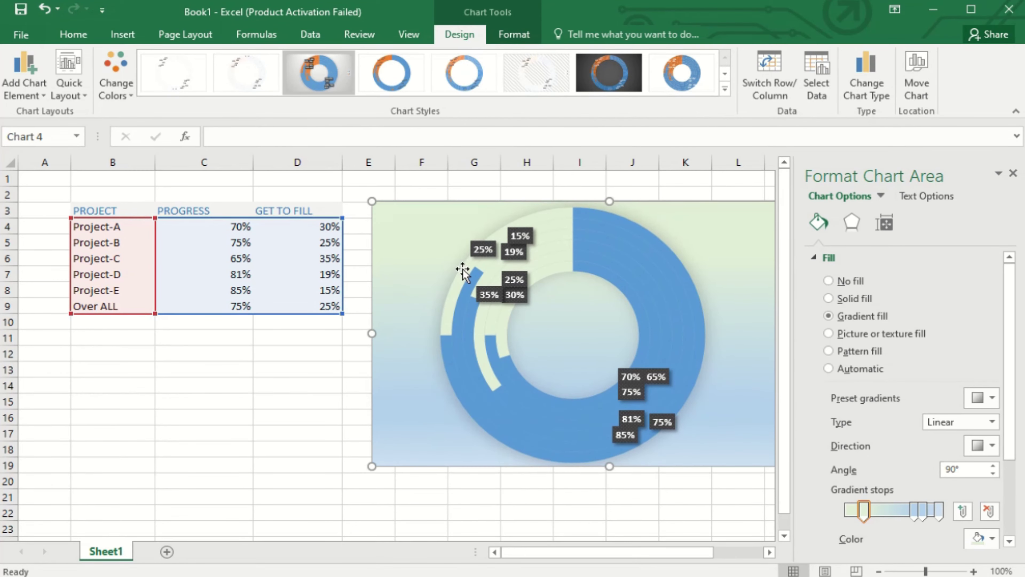
pyautogui.moveTo(412, 295); pyautogui.dragTo(384, 297)
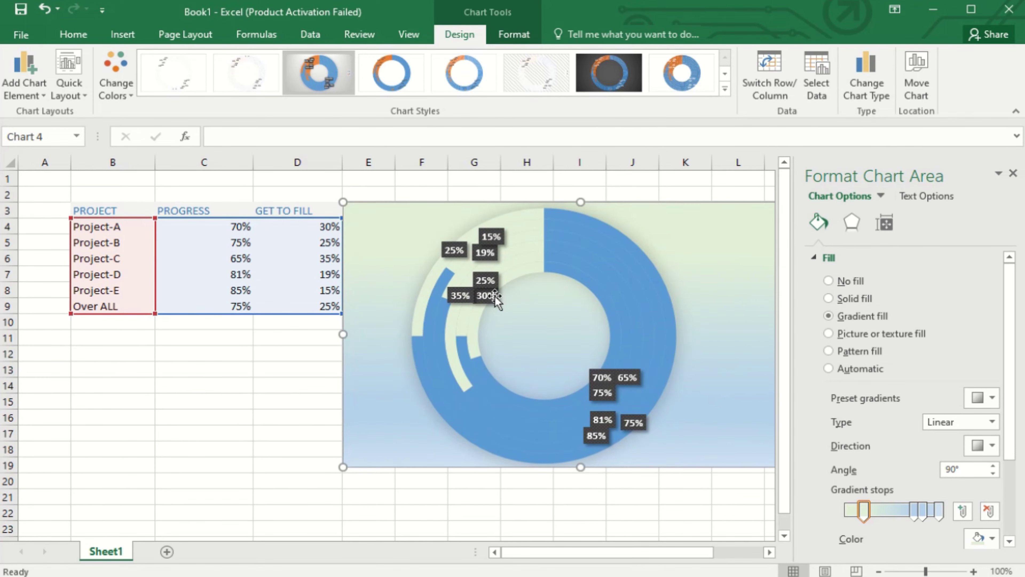
pyautogui.click(109, 381)
# Step: Try a linear gradient fill with repositioned stops on the whole Project-A ring, ending on a solid fill
pyautogui.click(549, 323)
pyautogui.click(572, 275)
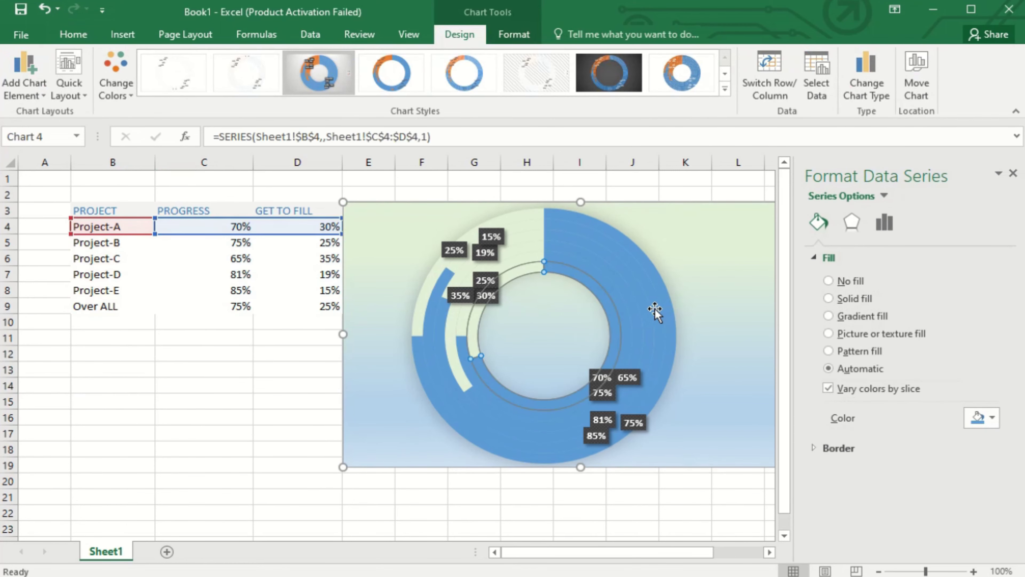
pyautogui.click(828, 316)
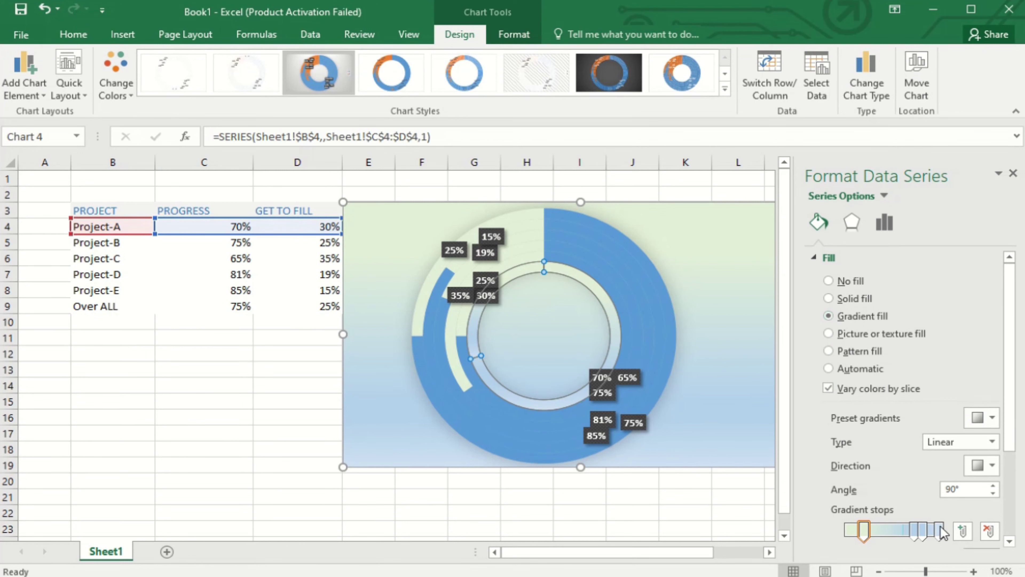
pyautogui.moveTo(864, 534); pyautogui.dragTo(839, 528)
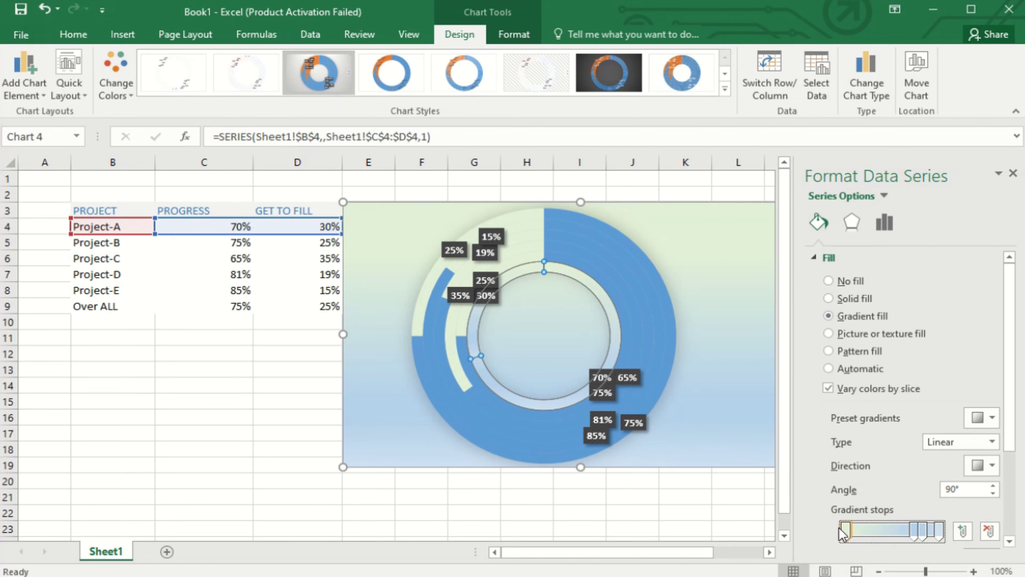
pyautogui.moveTo(913, 532); pyautogui.dragTo(876, 537)
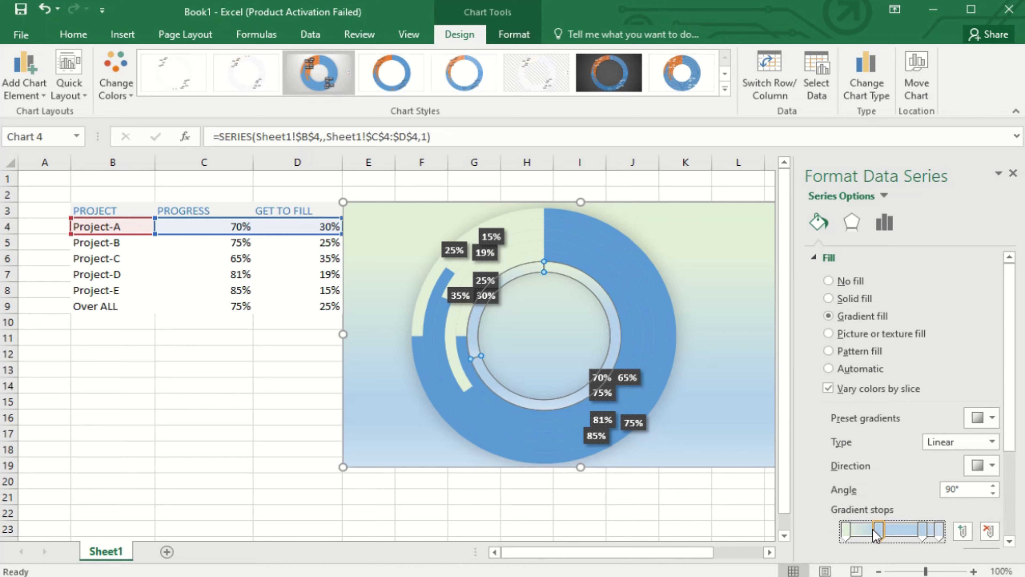
pyautogui.moveTo(881, 531); pyautogui.dragTo(918, 530)
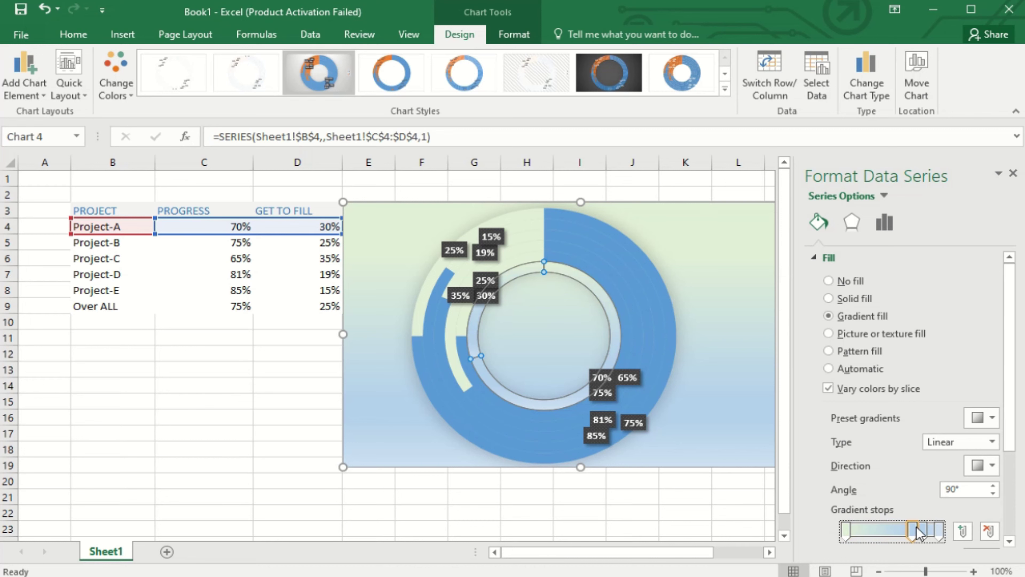
pyautogui.click(833, 303)
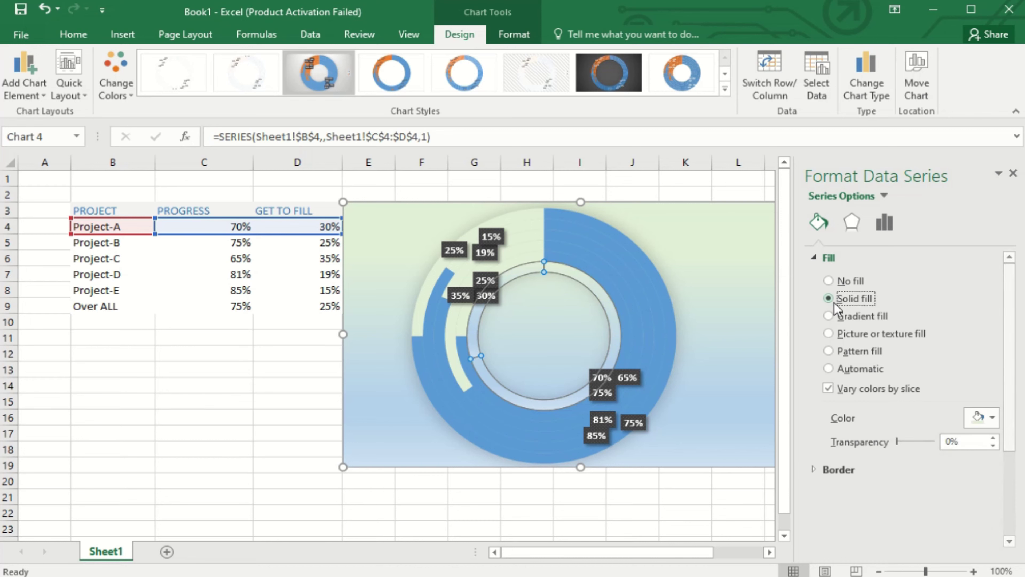
# Step: Try a gradient fill on Project-A's progress slice, removing the green stop and moving the remaining light blue stop to the end
pyautogui.click(602, 305)
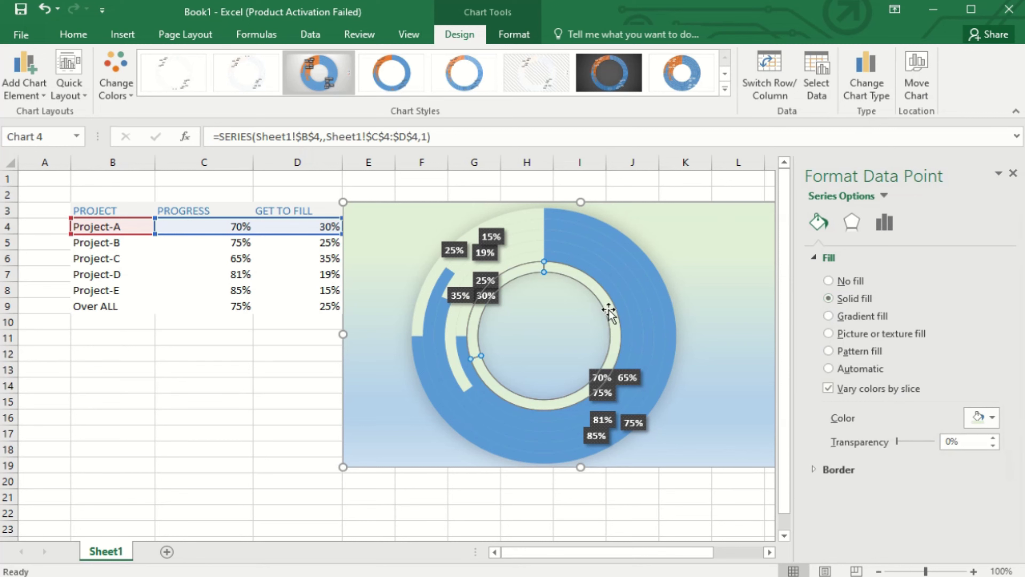
pyautogui.click(829, 317)
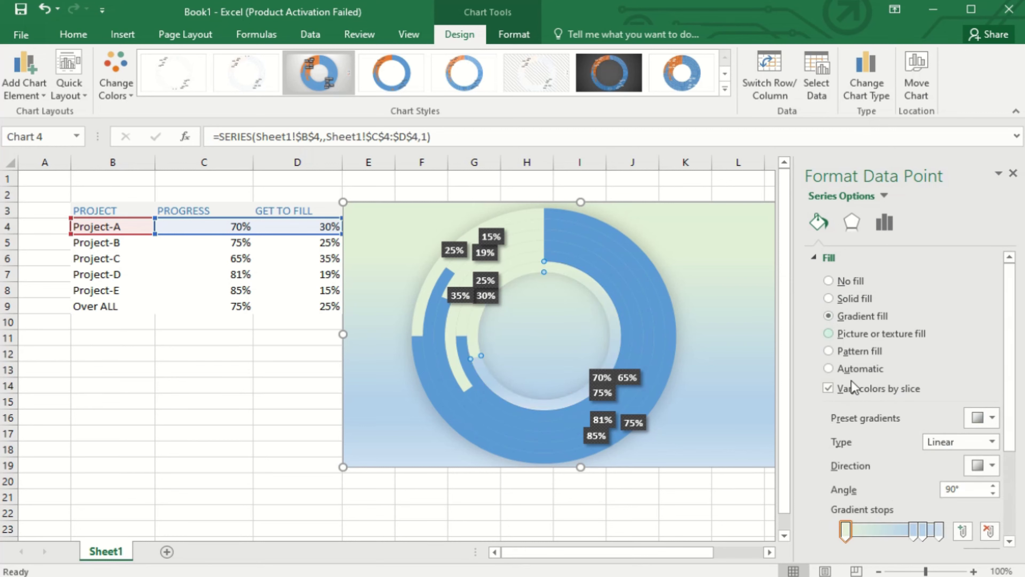
pyautogui.click(962, 532)
pyautogui.click(962, 532)
pyautogui.click(962, 533)
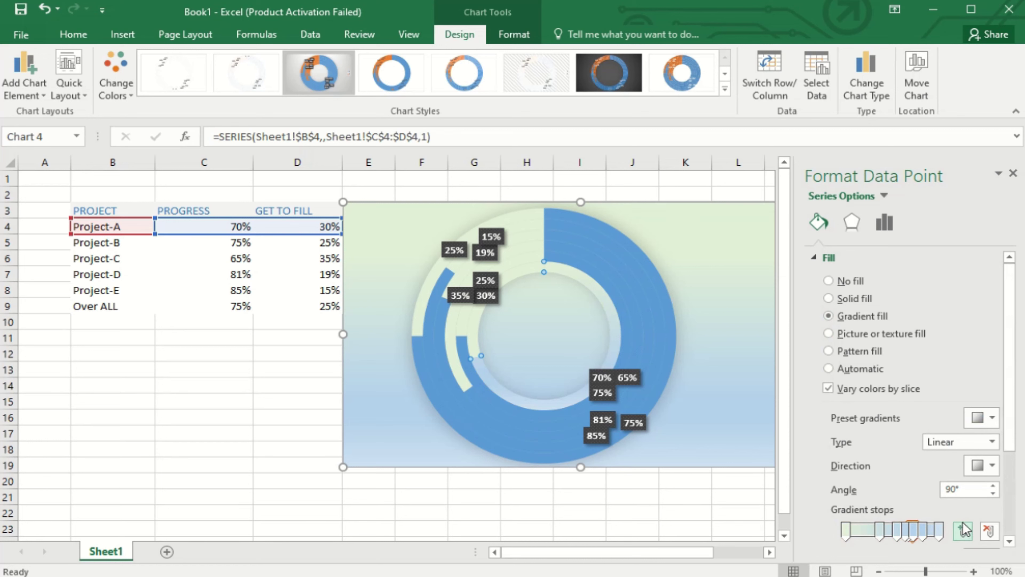
pyautogui.click(990, 532)
pyautogui.click(990, 533)
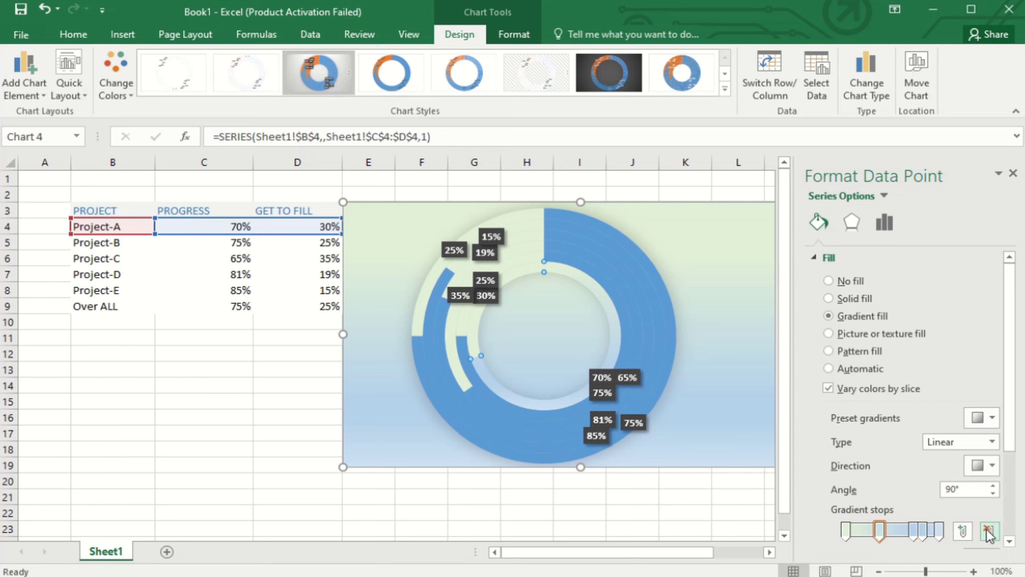
pyautogui.click(990, 532)
pyautogui.click(990, 532)
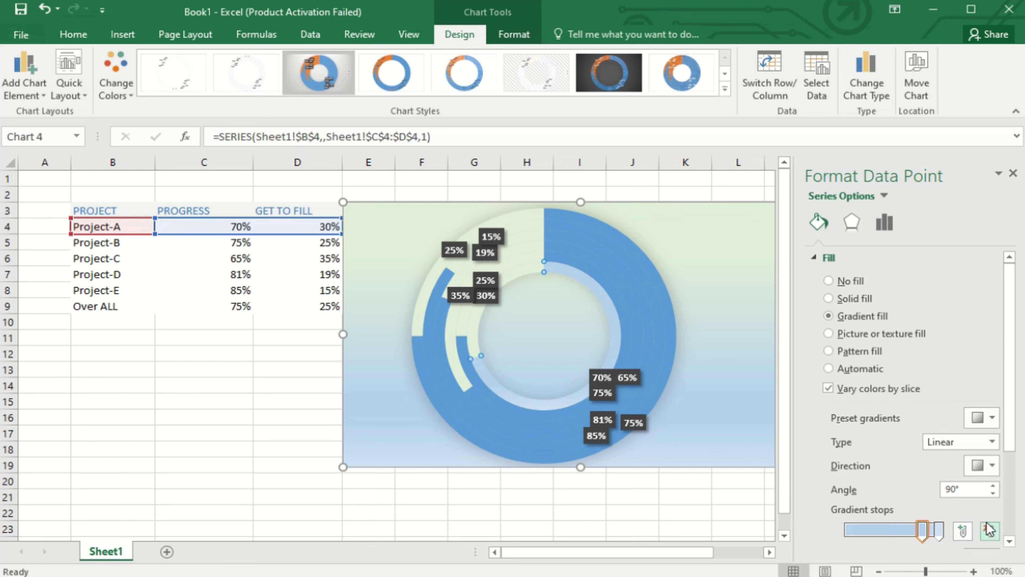
pyautogui.moveTo(923, 530)
pyautogui.mouseDown()
pyautogui.moveTo(837, 533)
pyautogui.moveTo(938, 531)
pyautogui.mouseUp()
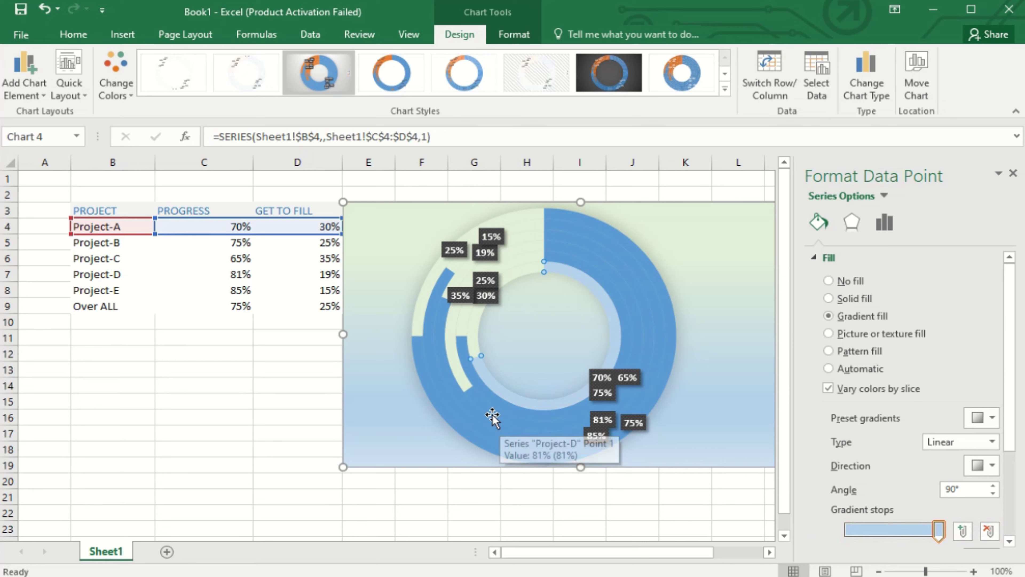
# Step: Try a gradient fill on the Project-B ring, shifting its first light blue stop toward the middle
pyautogui.click(497, 402)
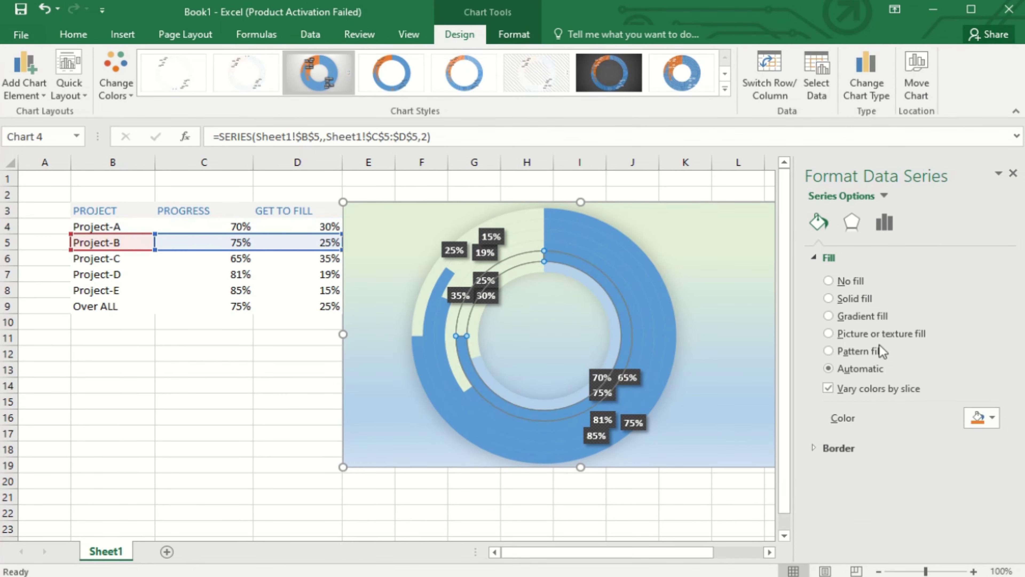
pyautogui.click(827, 315)
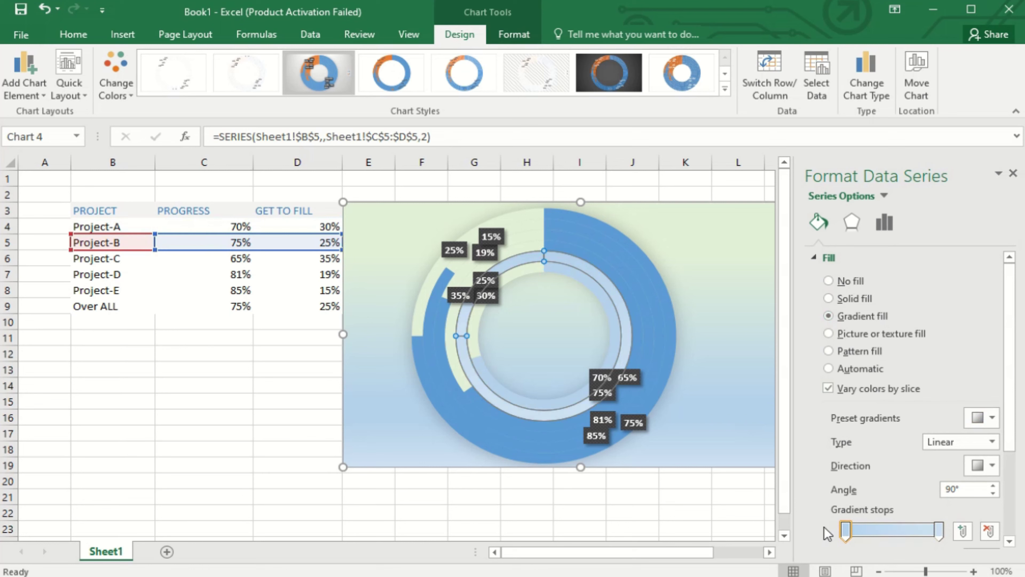
pyautogui.moveTo(847, 530); pyautogui.dragTo(1019, 528)
pyautogui.moveTo(930, 535); pyautogui.dragTo(886, 537)
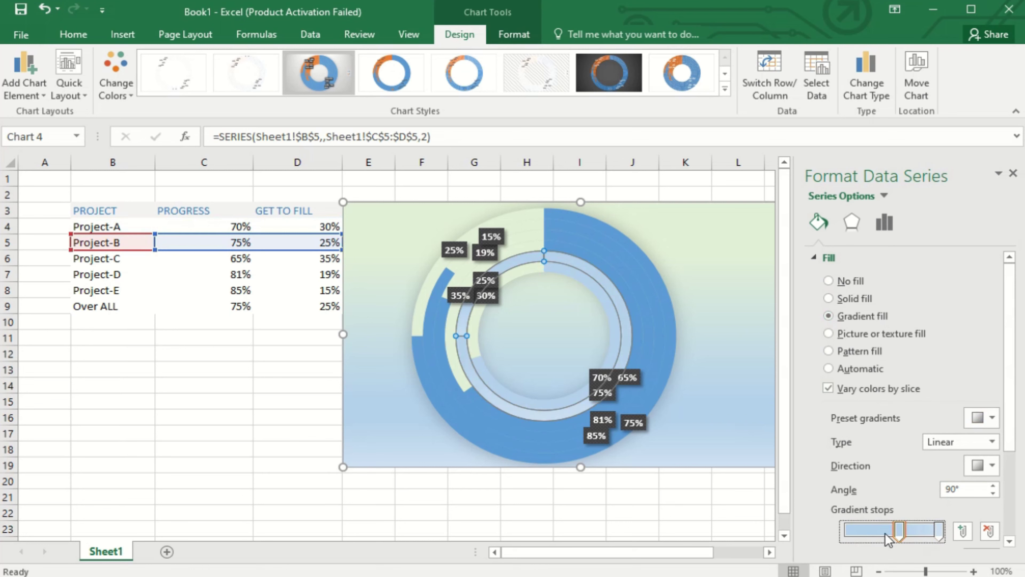
pyautogui.click(651, 476)
pyautogui.click(665, 434)
# Step: Undo all the gradient and solid fill trials on the Project-A and Project-B rings and deselect the chart
pyautogui.hotkey('ctrl', 'z')
pyautogui.hotkey('ctrl', 'z')
pyautogui.hotkey('ctrl', 'z')
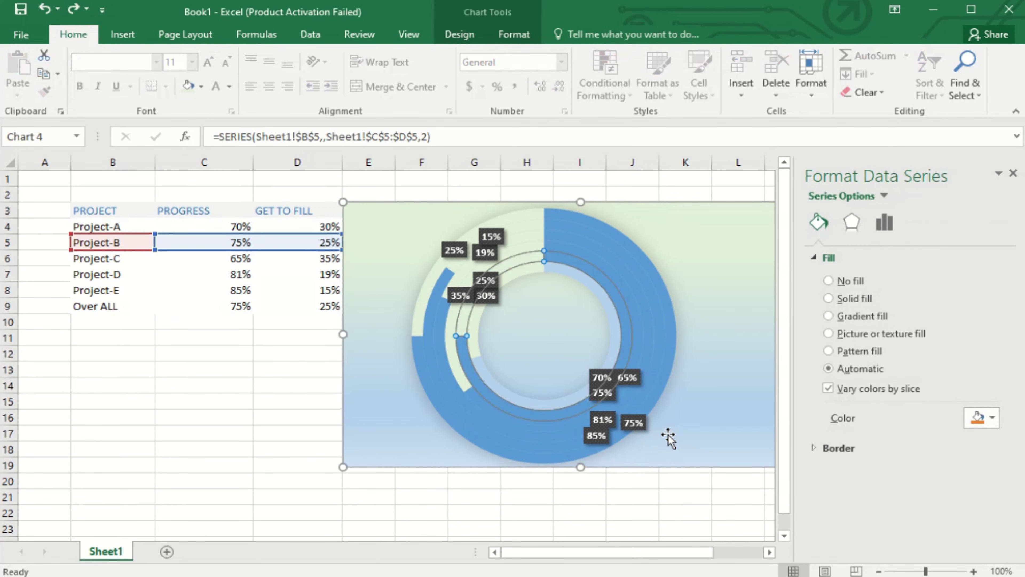
pyautogui.hotkey('ctrl', 'z')
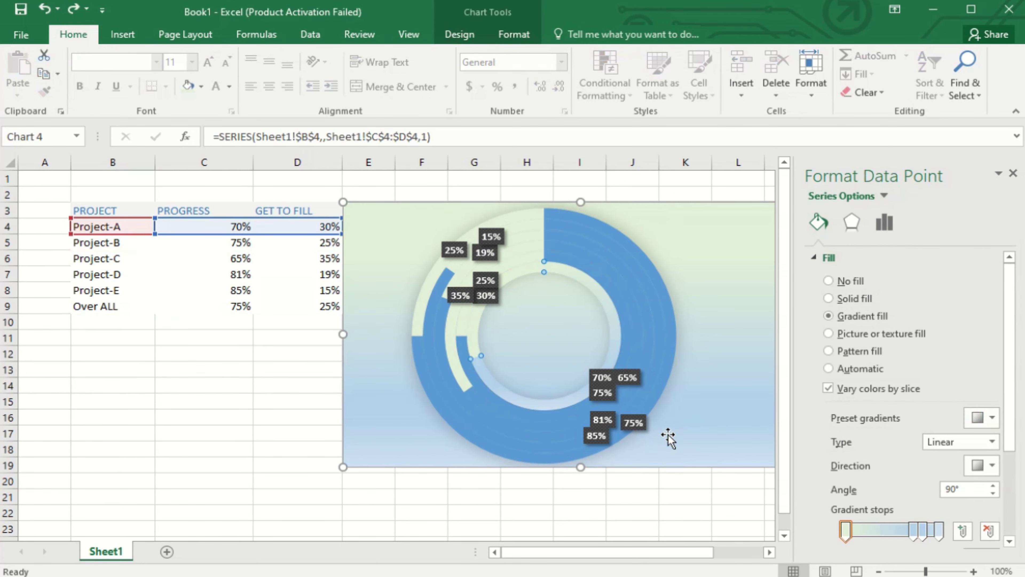
pyautogui.hotkey('ctrl', 'z')
pyautogui.hotkey('ctrl', 'z')
pyautogui.hotkey('ctrl', 'z')
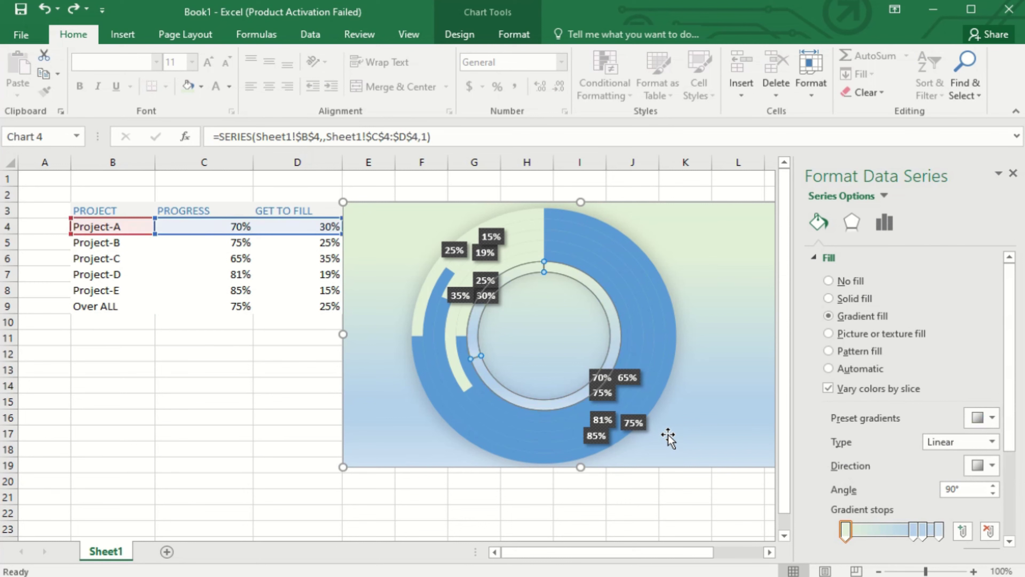
pyautogui.hotkey('ctrl', 'z')
pyautogui.hotkey('ctrl', 'z')
pyautogui.hotkey('ctrl', 'z')
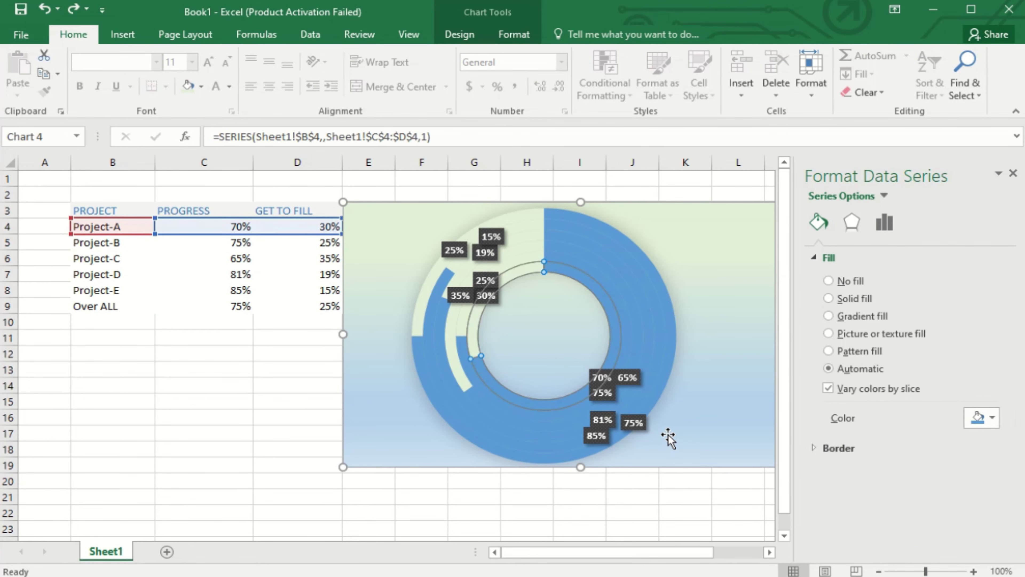
pyautogui.click(685, 512)
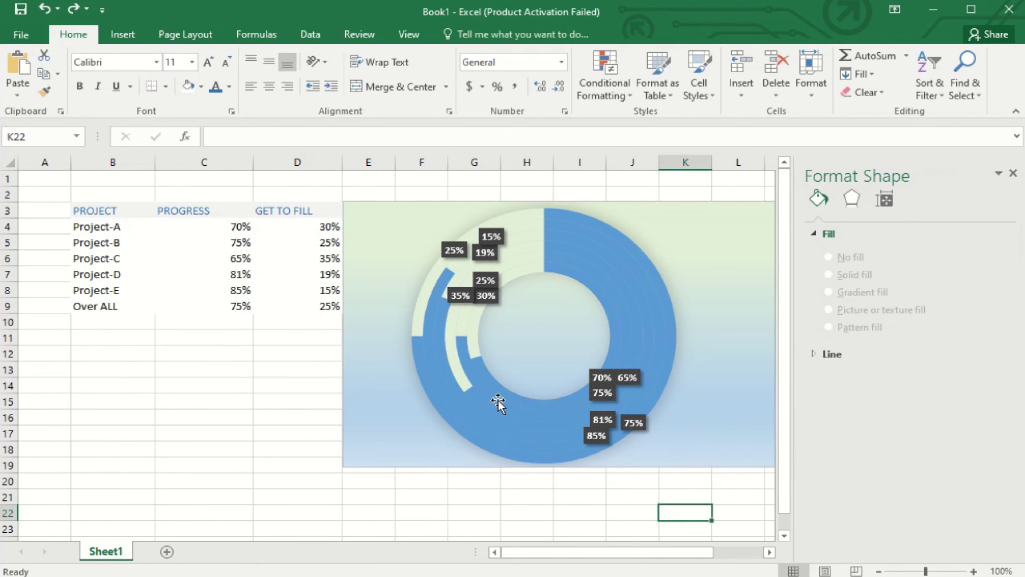
# Step: Try an angle of first slice of 126° for the doughnut rings and return it to 0°
pyautogui.click(489, 380)
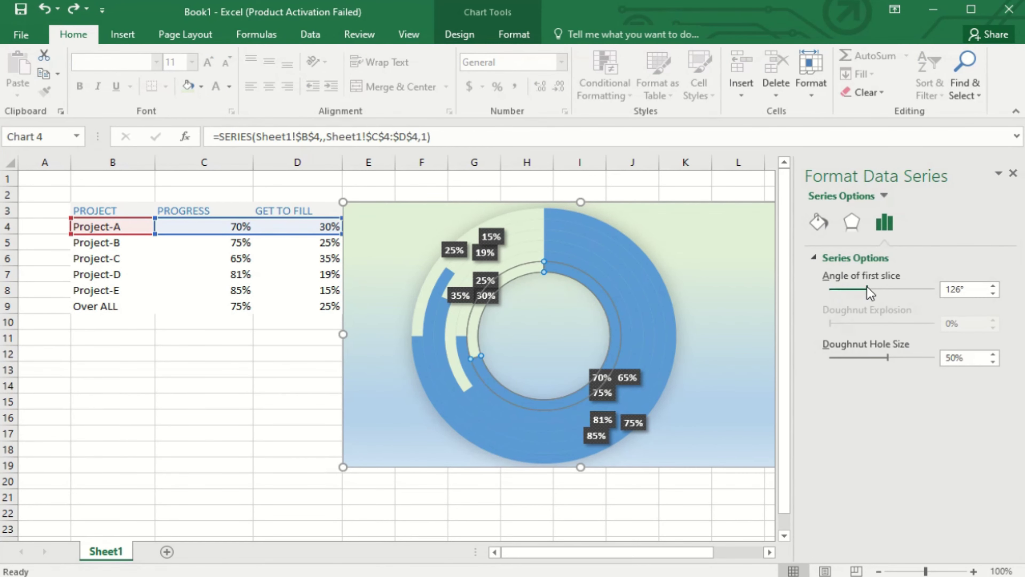
pyautogui.click(867, 286)
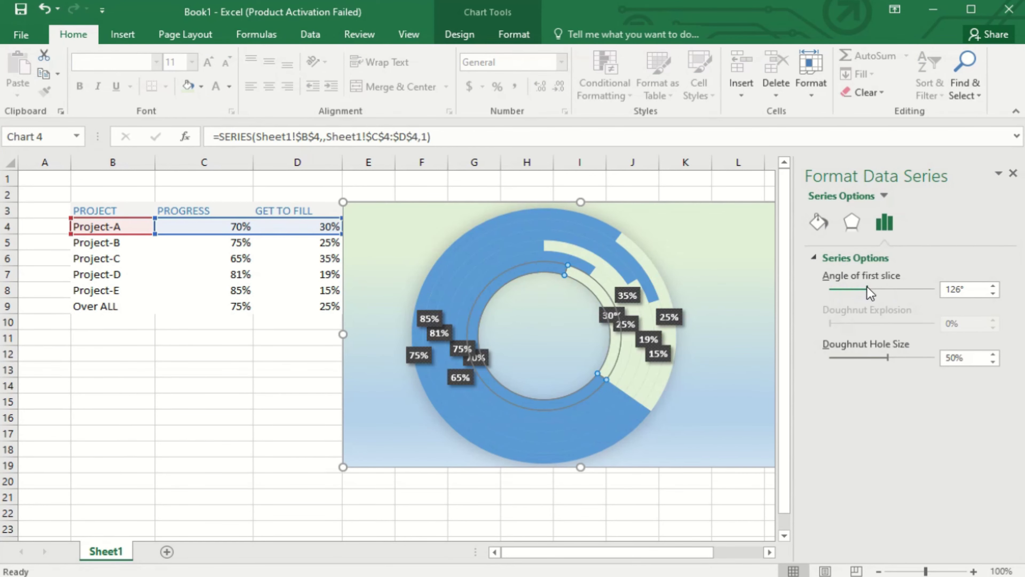
pyautogui.moveTo(866, 286); pyautogui.dragTo(760, 287)
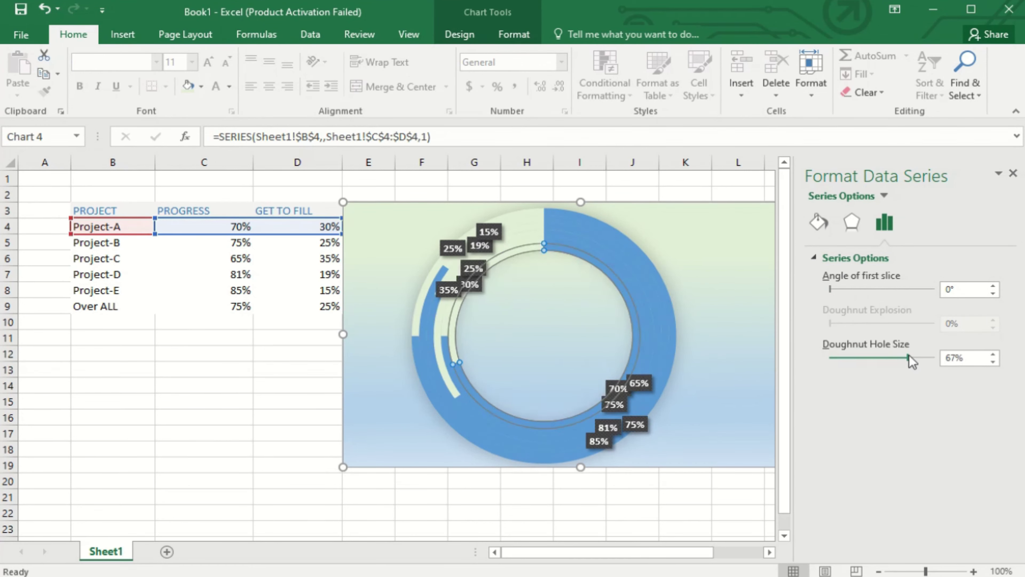
# Step: Adjust the doughnut hole size so the opening is about half of the chart's diameter
pyautogui.moveTo(909, 357); pyautogui.dragTo(871, 359)
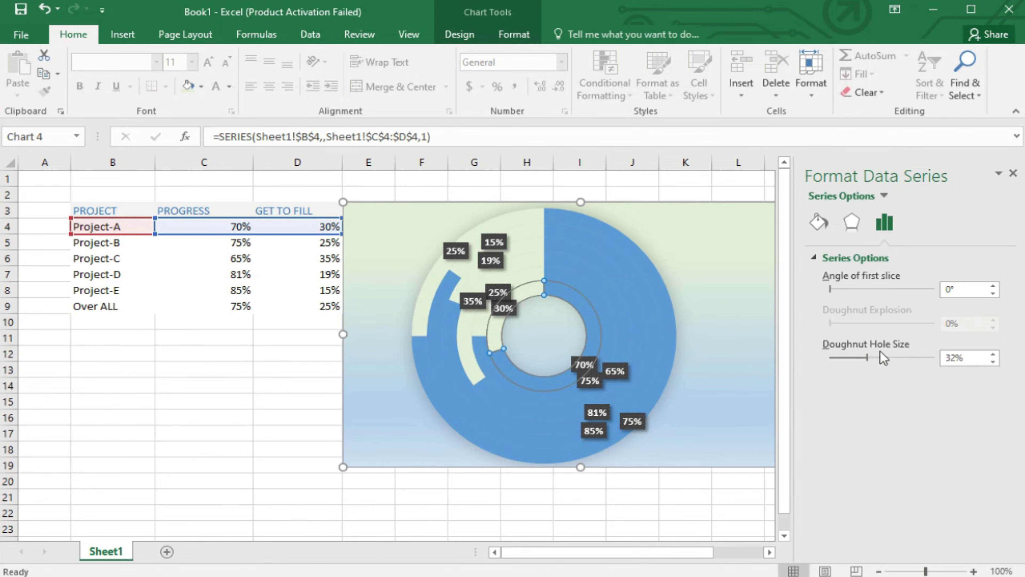
pyautogui.moveTo(869, 357); pyautogui.dragTo(893, 357)
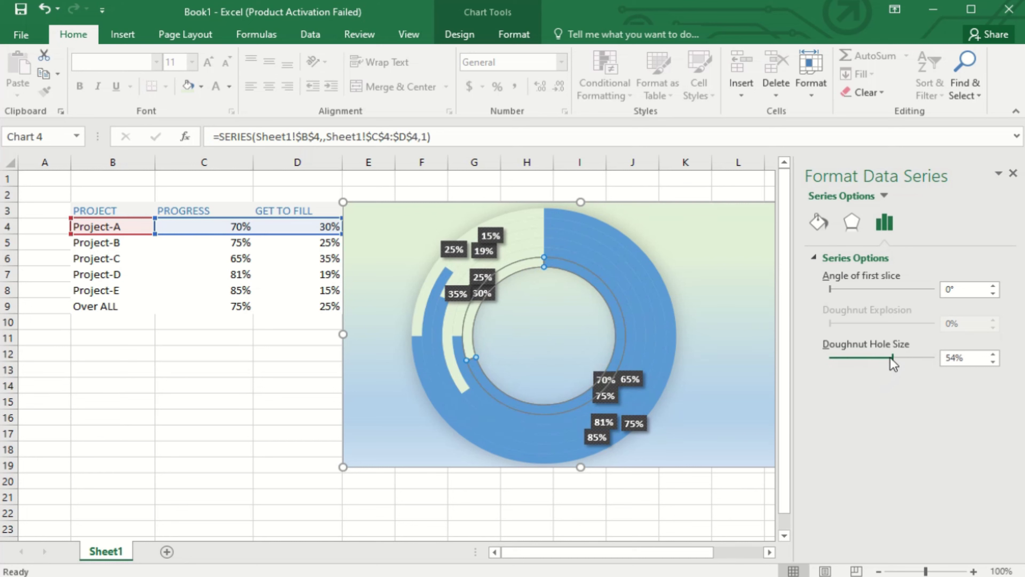
pyautogui.moveTo(891, 357); pyautogui.dragTo(885, 357)
# Step: Try a near-white 10 pt glow on the Project-A ring and undo it
pyautogui.click(850, 223)
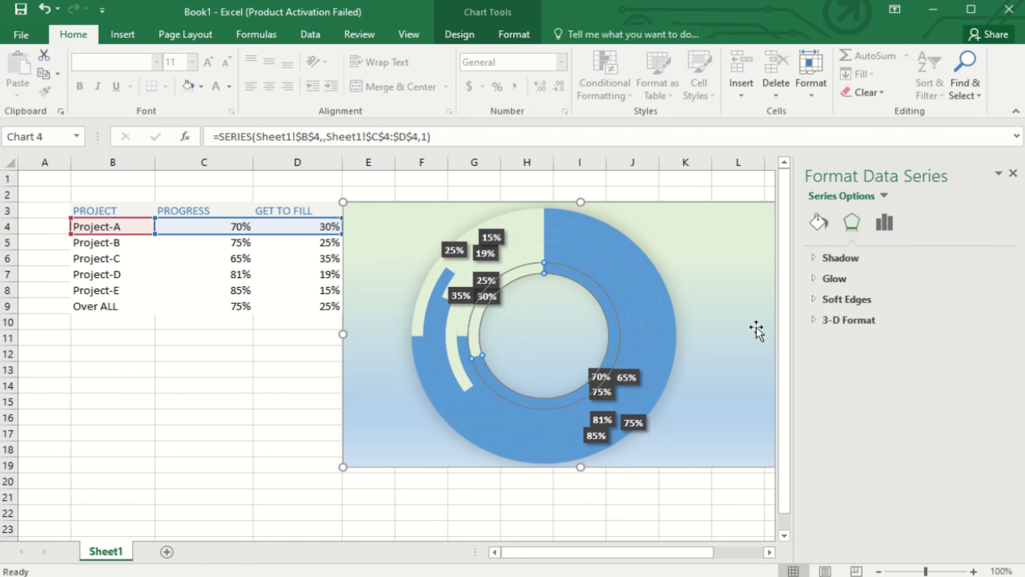
pyautogui.click(827, 279)
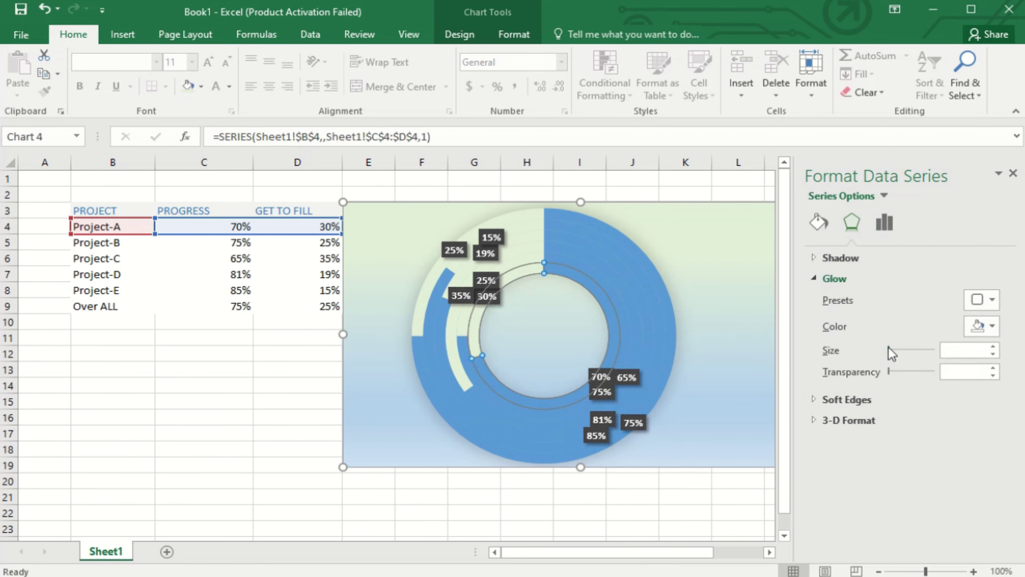
pyautogui.click(981, 326)
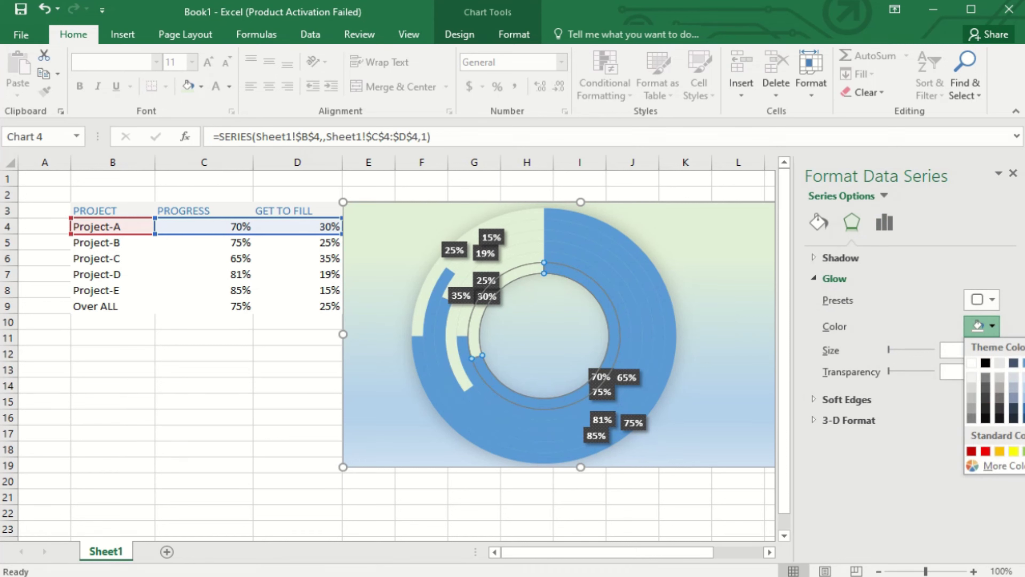
pyautogui.click(971, 377)
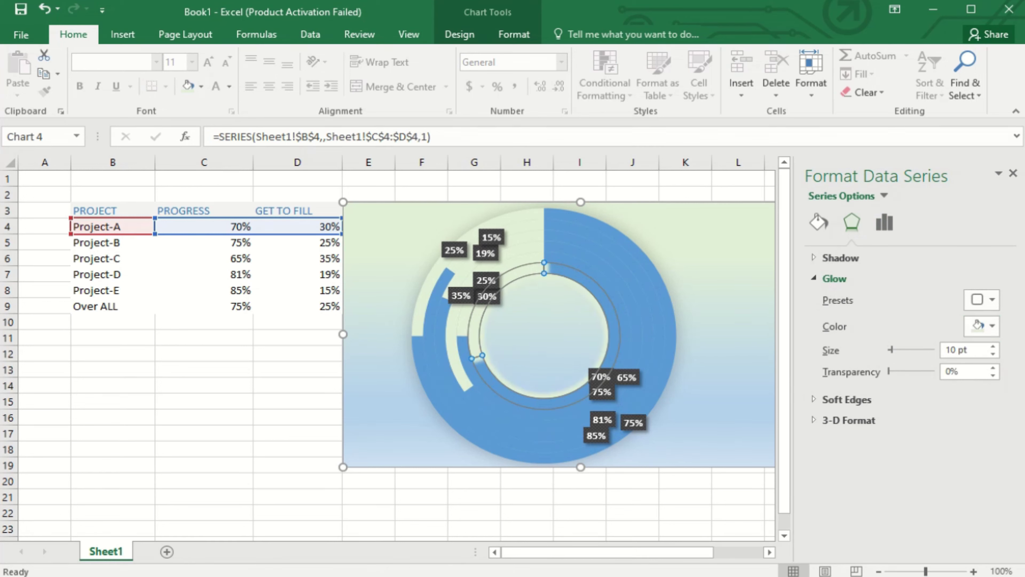
pyautogui.click(622, 363)
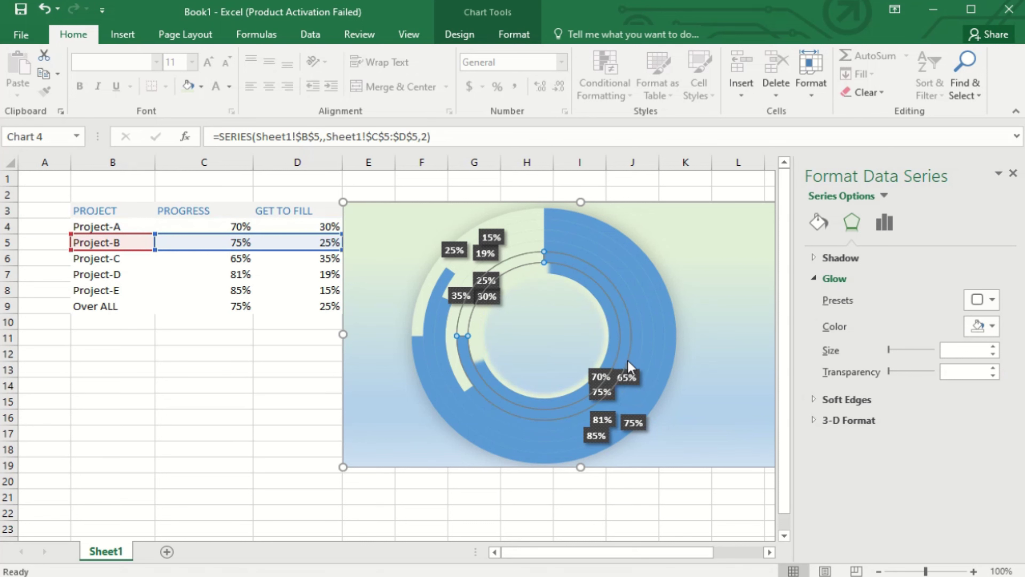
pyautogui.press('Up')
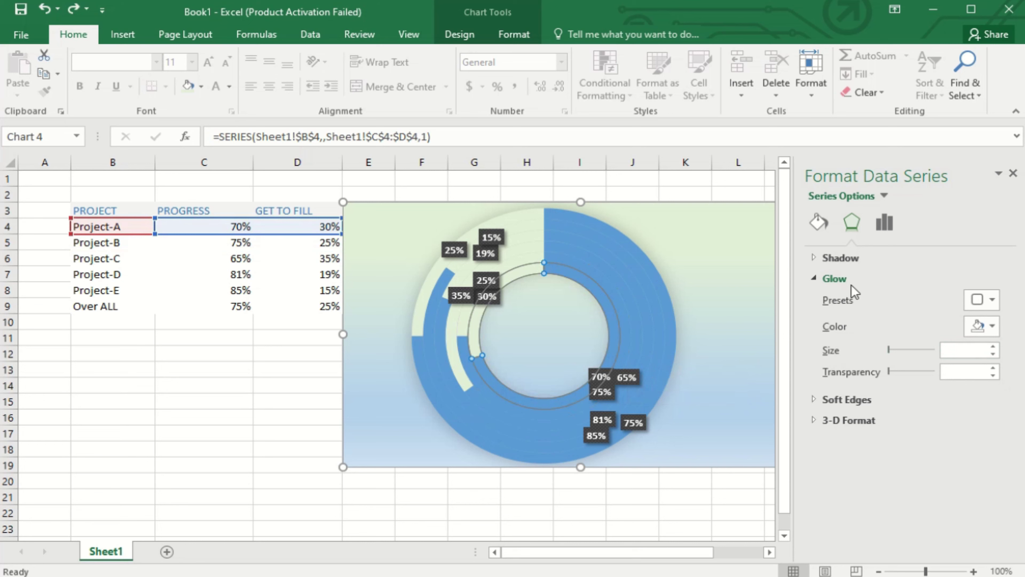
# Step: Give the Project-A ring a light grey shadow with a size of about 137%, and close the formatting options
pyautogui.click(842, 258)
pyautogui.click(982, 305)
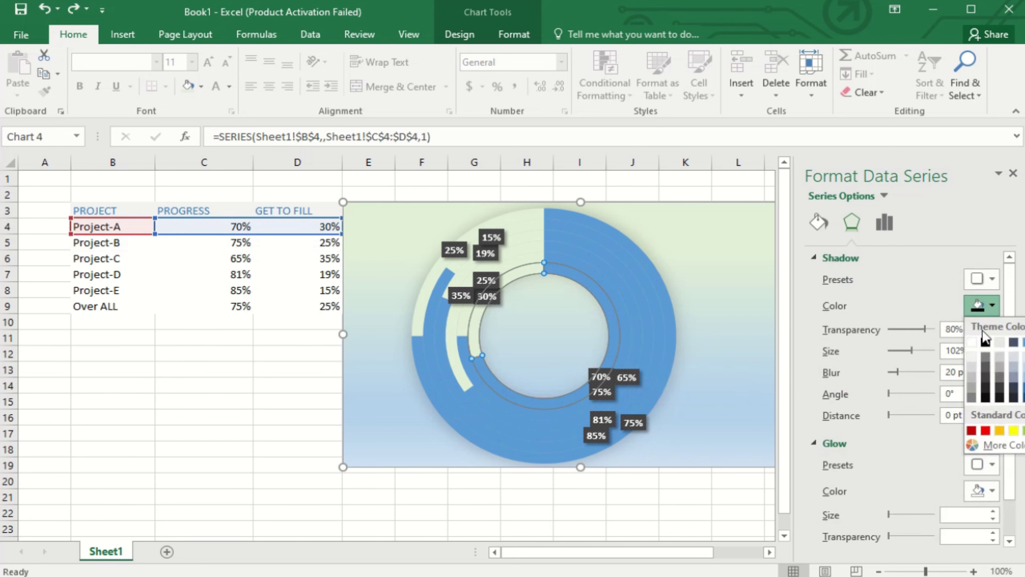
pyautogui.click(969, 365)
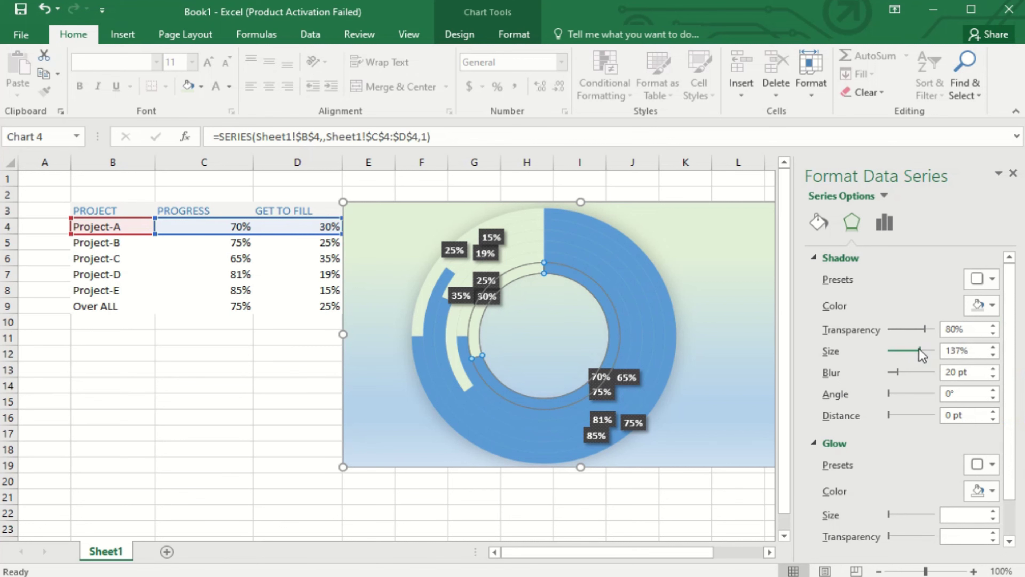
pyautogui.click(721, 366)
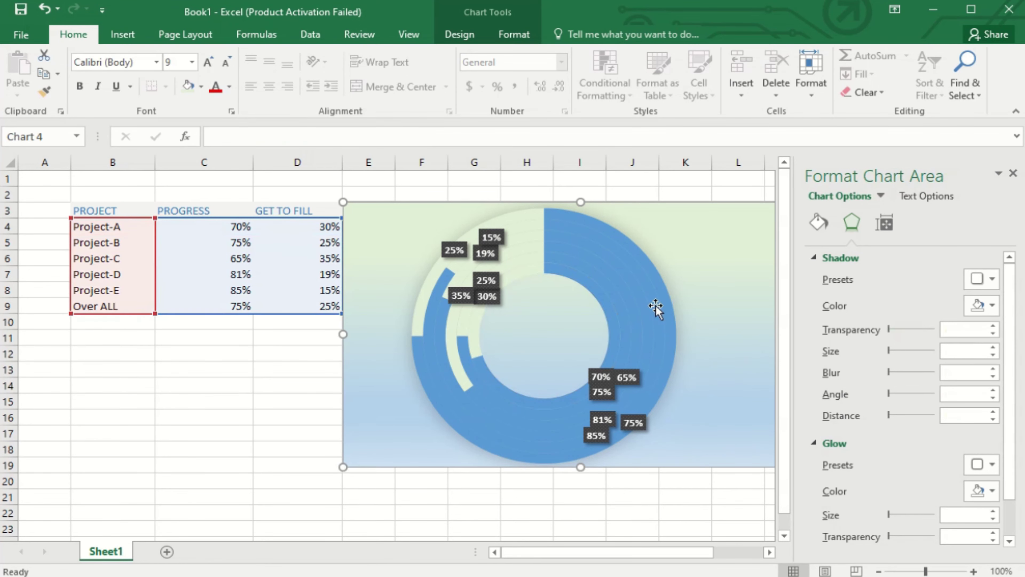
pyautogui.click(208, 417)
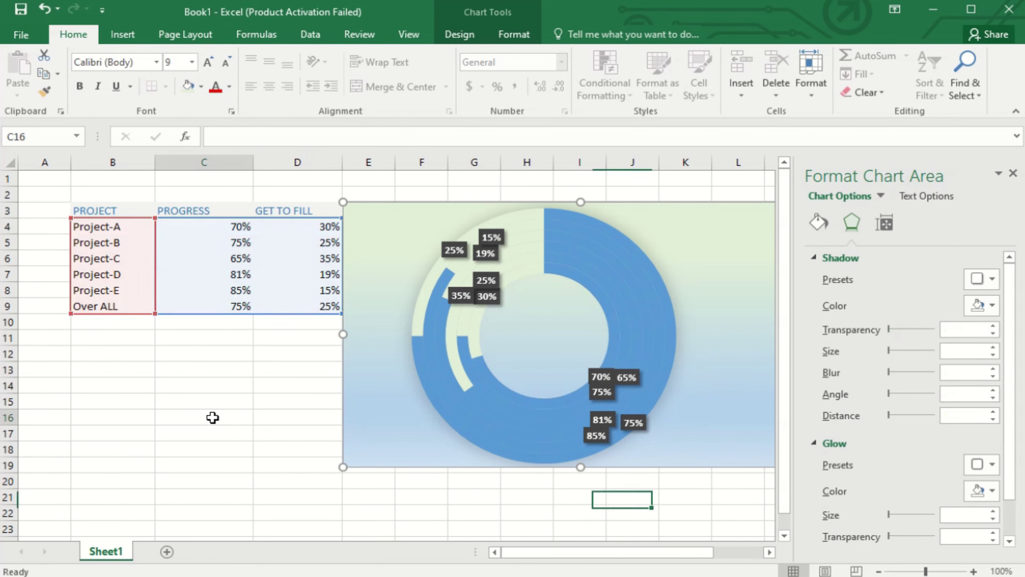
pyautogui.click(1013, 174)
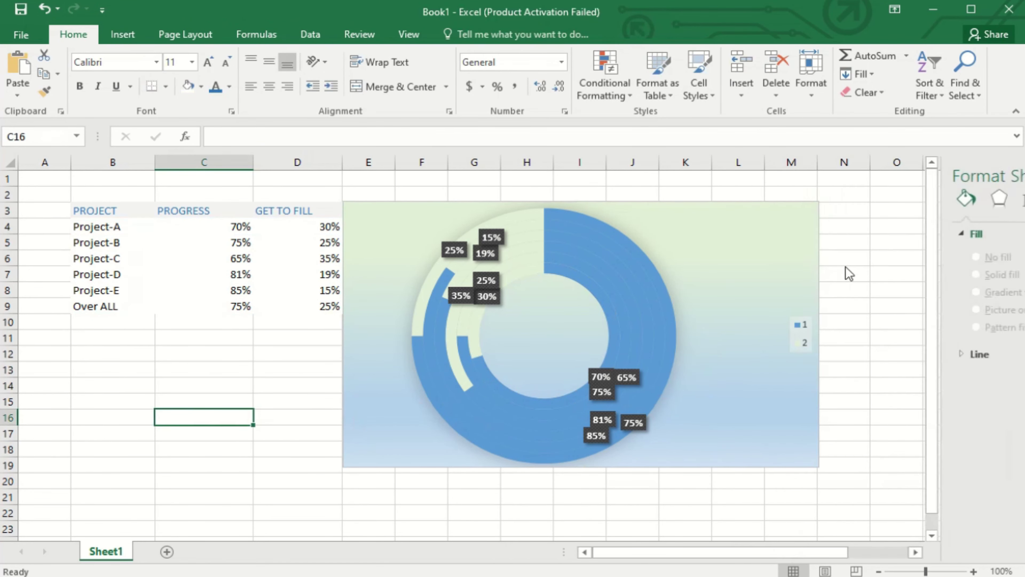
pyautogui.click(734, 347)
pyautogui.doubleClick(726, 431)
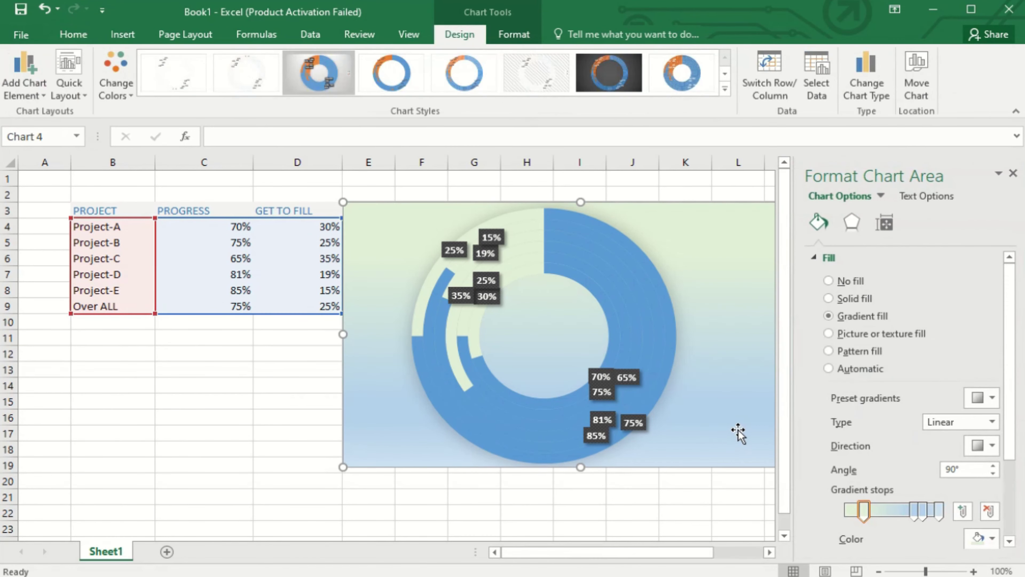
pyautogui.rightClick(743, 427)
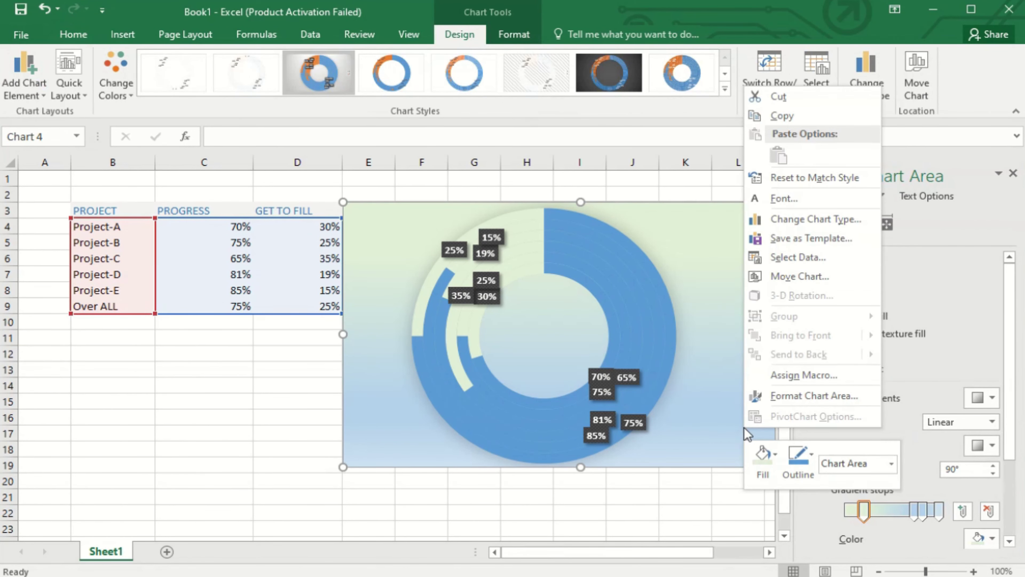
pyautogui.press('Escape')
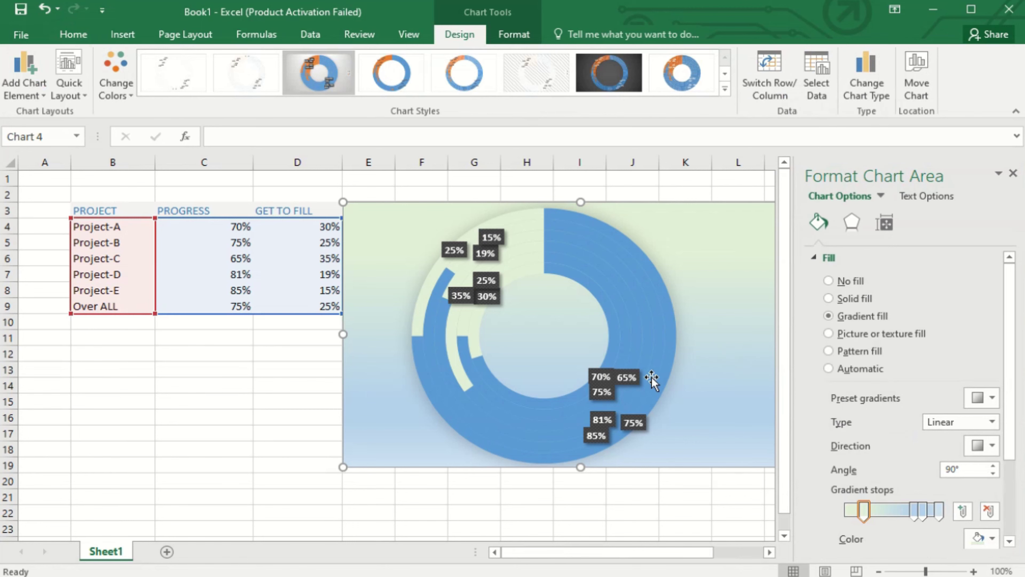
pyautogui.click(135, 464)
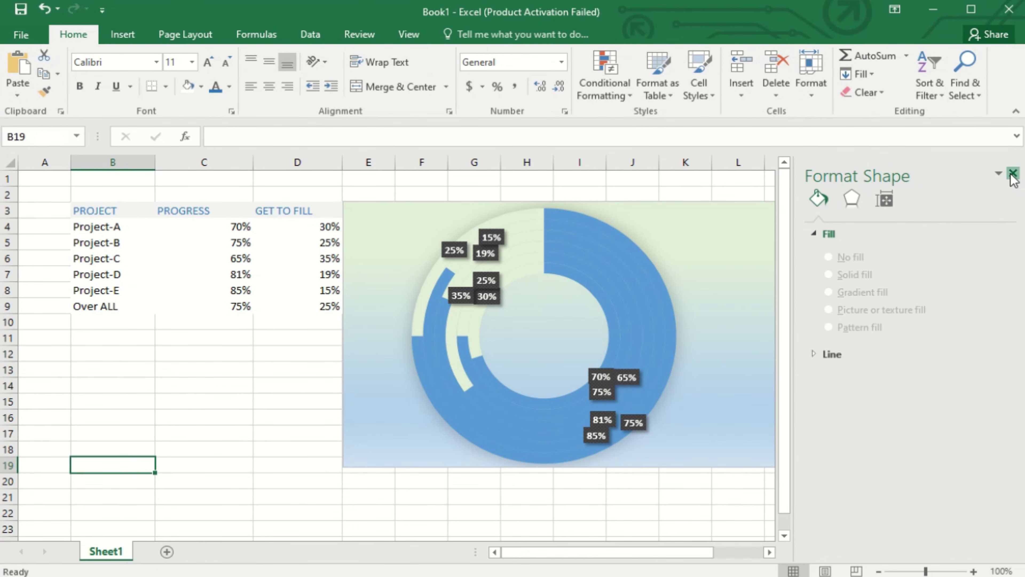
pyautogui.click(1014, 173)
# Step: Move the chart down so its upper edge starts at row 4 with its left edge at column E, and deselect it
pyautogui.moveTo(819, 291); pyautogui.dragTo(789, 291)
pyautogui.moveTo(846, 306); pyautogui.dragTo(821, 305)
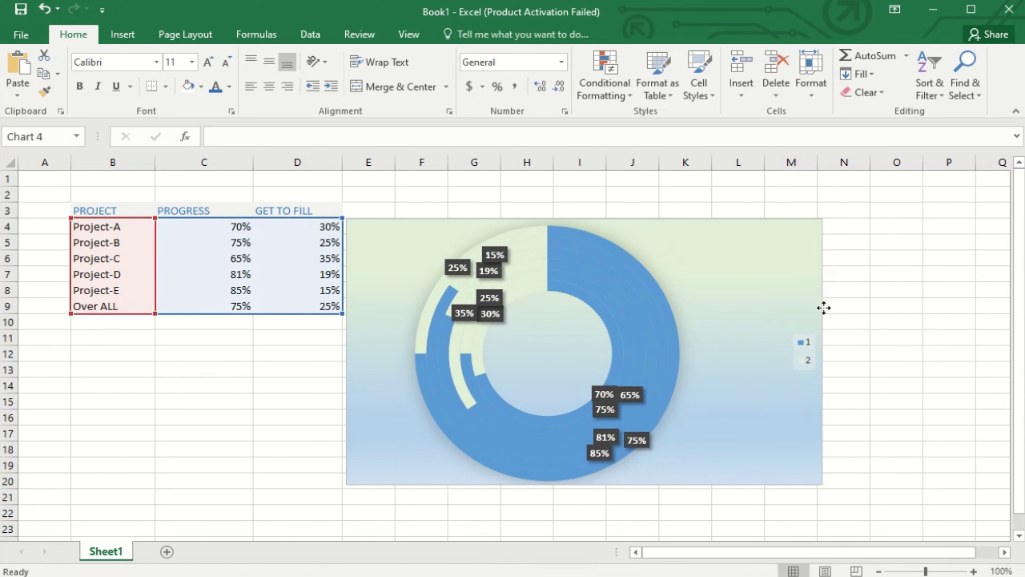
pyautogui.click(892, 336)
pyautogui.click(526, 497)
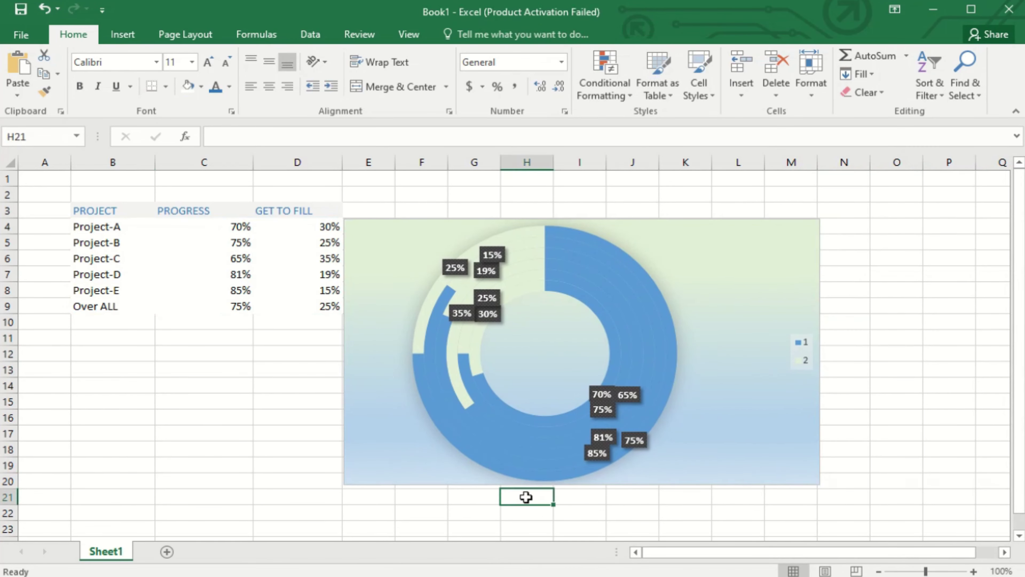
# Step: Merge and center the range E3:N21 behind the chart
pyautogui.moveTo(427, 497); pyautogui.dragTo(527, 497)
pyautogui.moveTo(357, 499); pyautogui.dragTo(804, 496)
pyautogui.moveTo(353, 208); pyautogui.dragTo(830, 494)
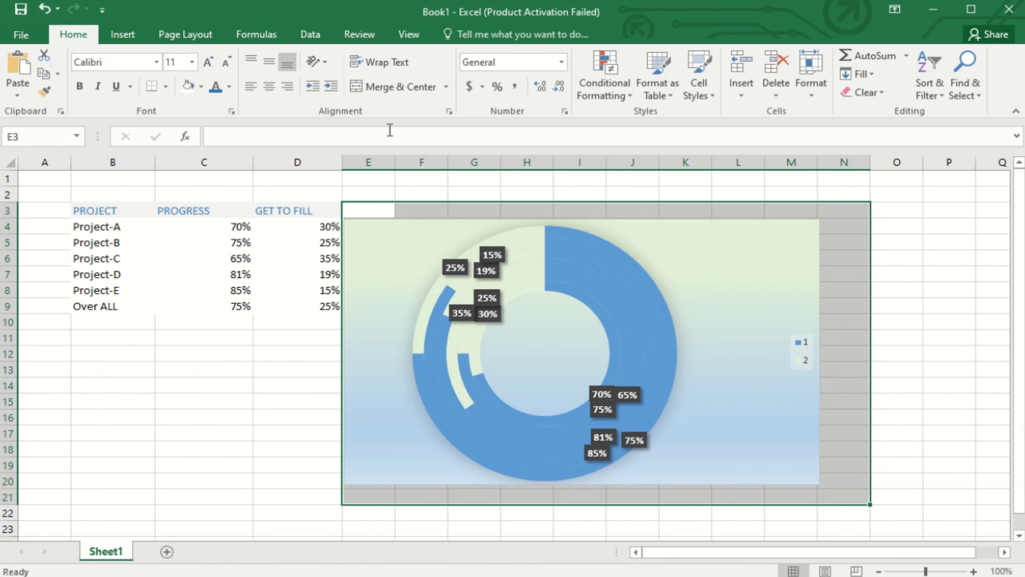
pyautogui.click(393, 87)
# Step: Reposition the chart inside the merged E3:N21 block so it is roughly centred horizontally, and deselect it
pyautogui.moveTo(701, 314); pyautogui.dragTo(733, 303)
pyautogui.click(592, 336)
pyautogui.moveTo(702, 266); pyautogui.dragTo(743, 259)
pyautogui.click(246, 418)
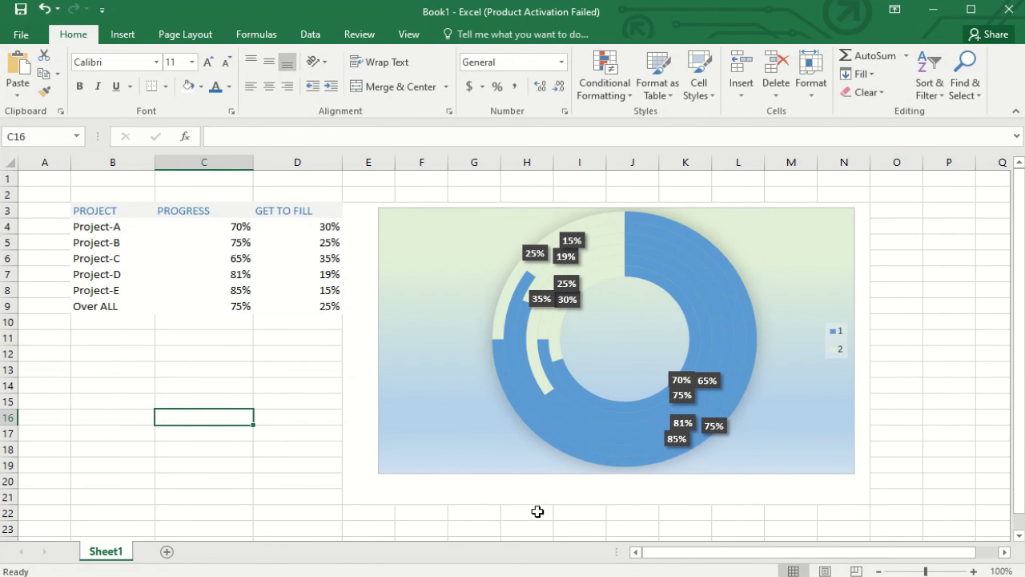
# Step: Leave the merged block empty and shift the chart slightly down inside it so its upper edge meets row 4
pyautogui.click(574, 495)
pyautogui.doubleClick(585, 494)
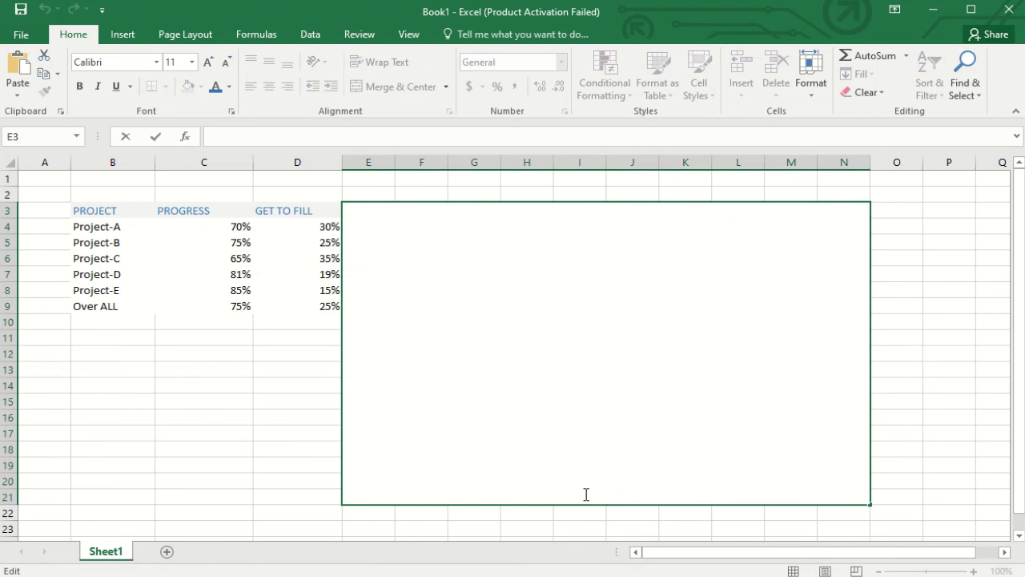
pyautogui.click(234, 510)
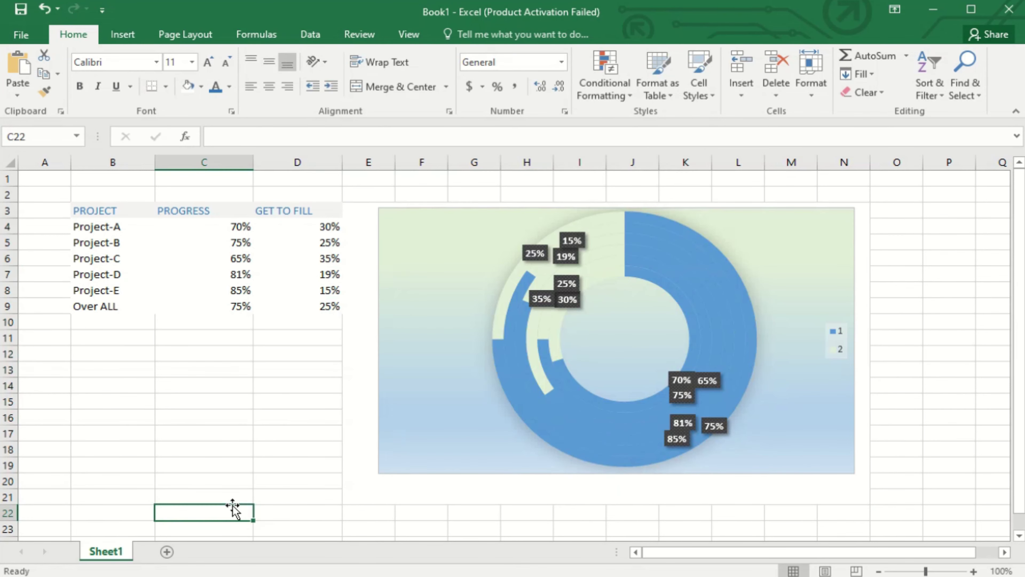
pyautogui.click(415, 494)
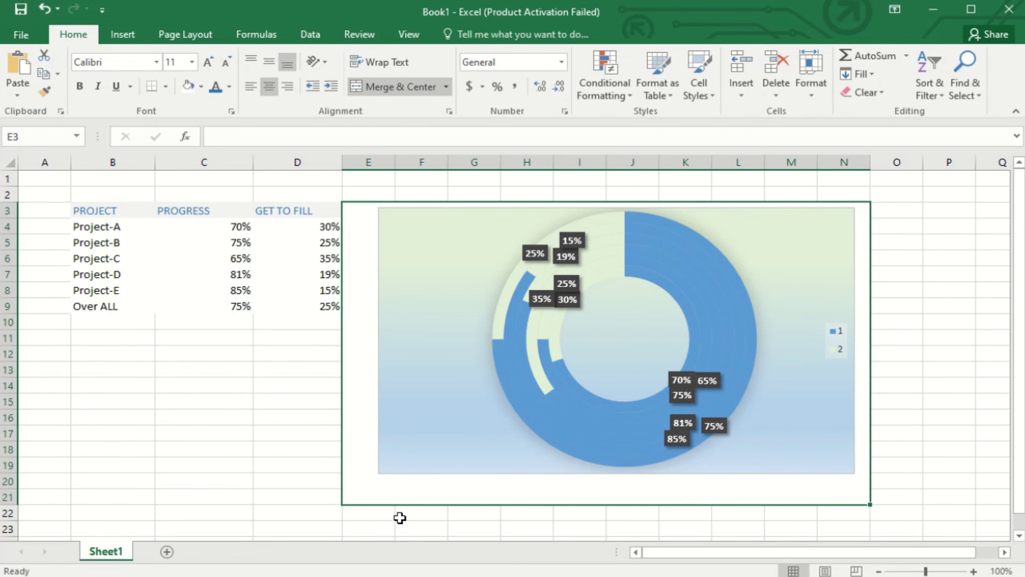
pyautogui.moveTo(447, 440); pyautogui.dragTo(443, 449)
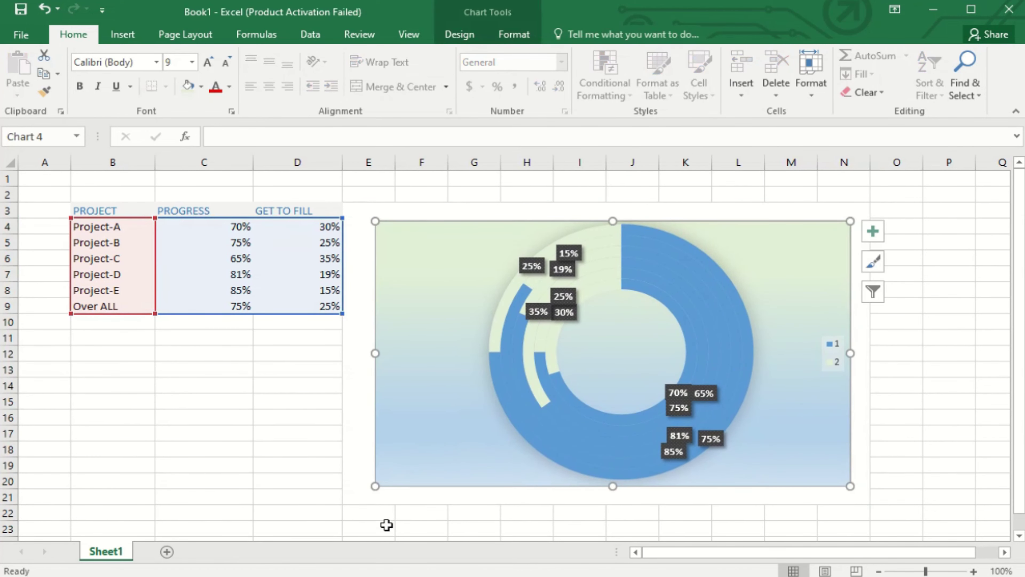
# Step: Merge and center E22:N22 below the chart and enter the caption CIRCULAR PROGRESS BAR
pyautogui.moveTo(356, 517); pyautogui.dragTo(860, 516)
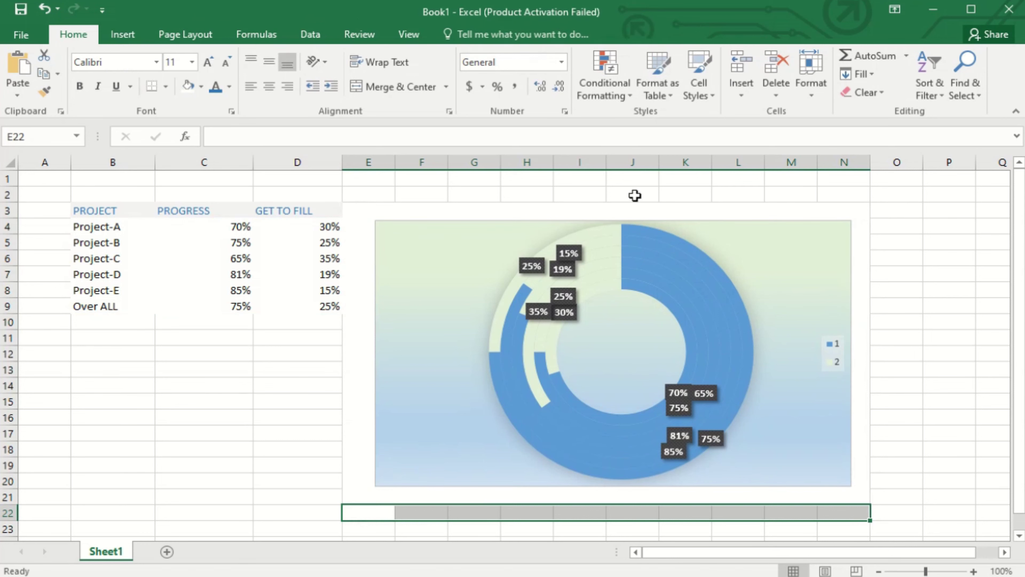
pyautogui.click(420, 88)
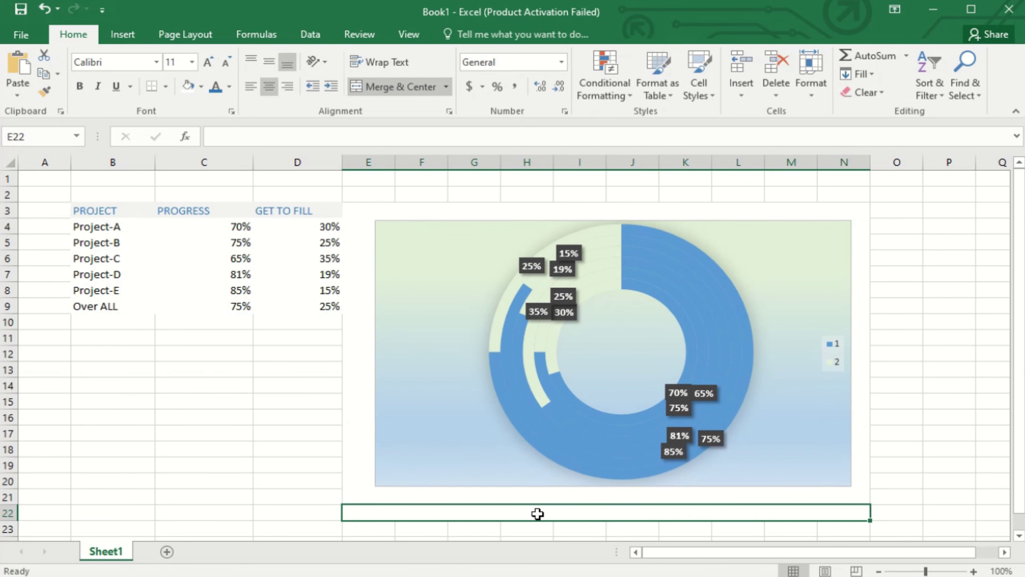
pyautogui.write('CIRCULAR')
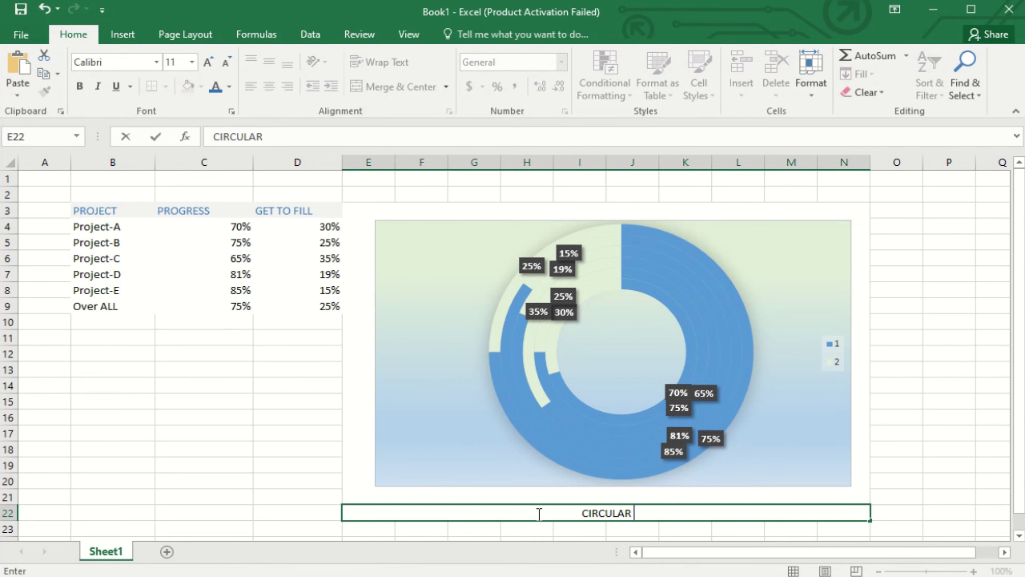
pyautogui.write(' PROG')
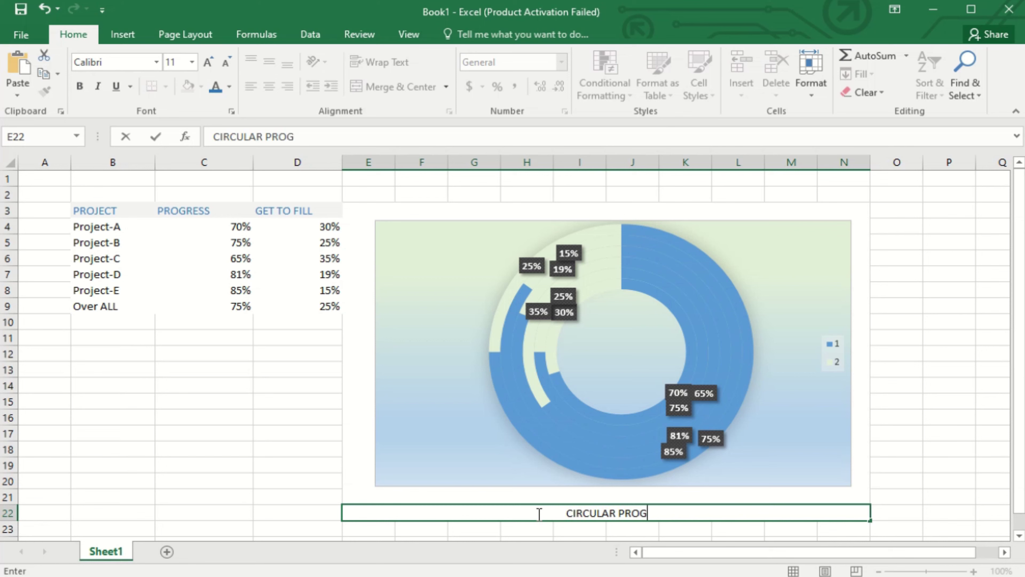
pyautogui.write('RESS BAR')
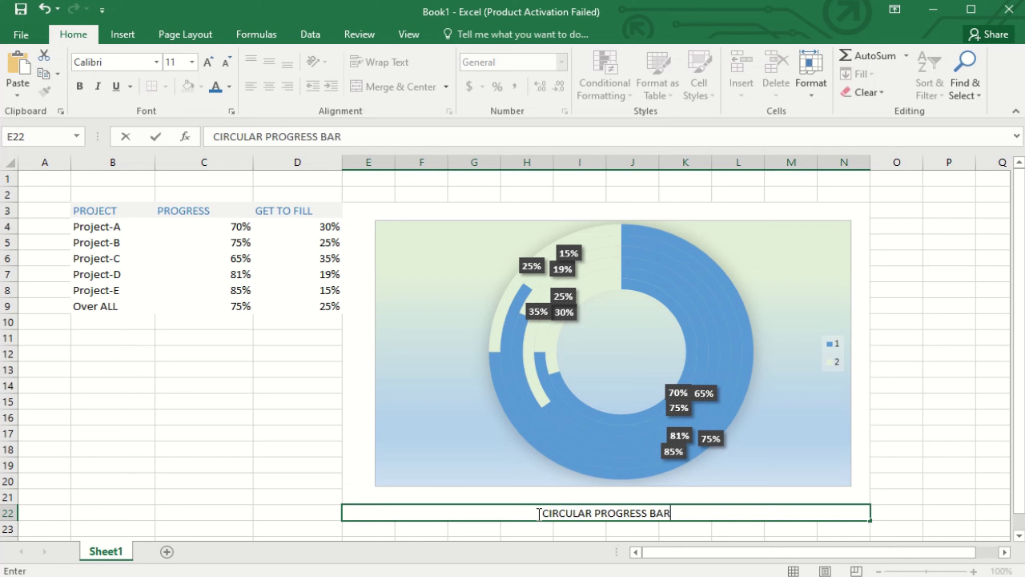